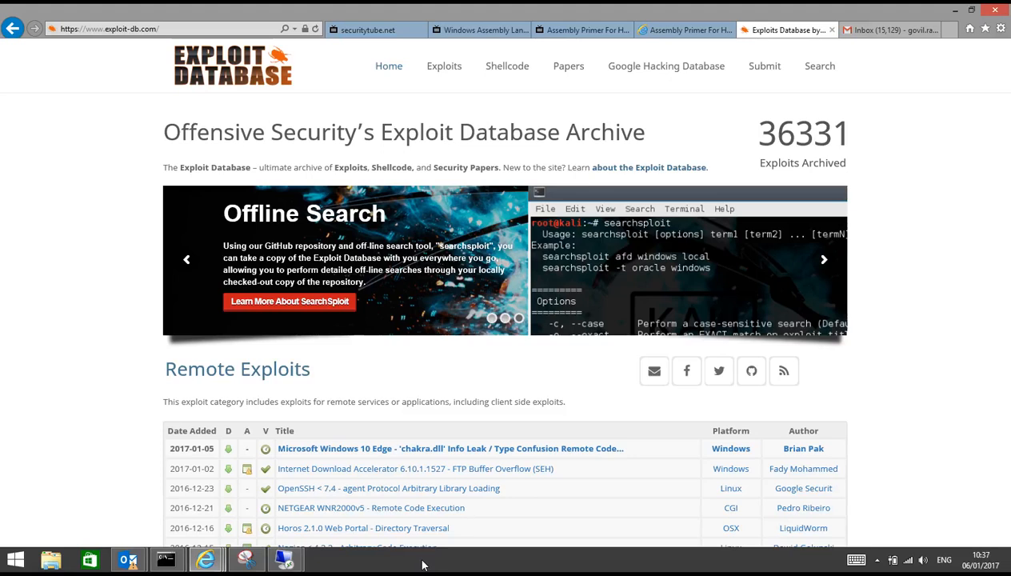
# - Show the previews of the open Remote Desktop sessions from the taskbar
pyautogui.click(284, 560)
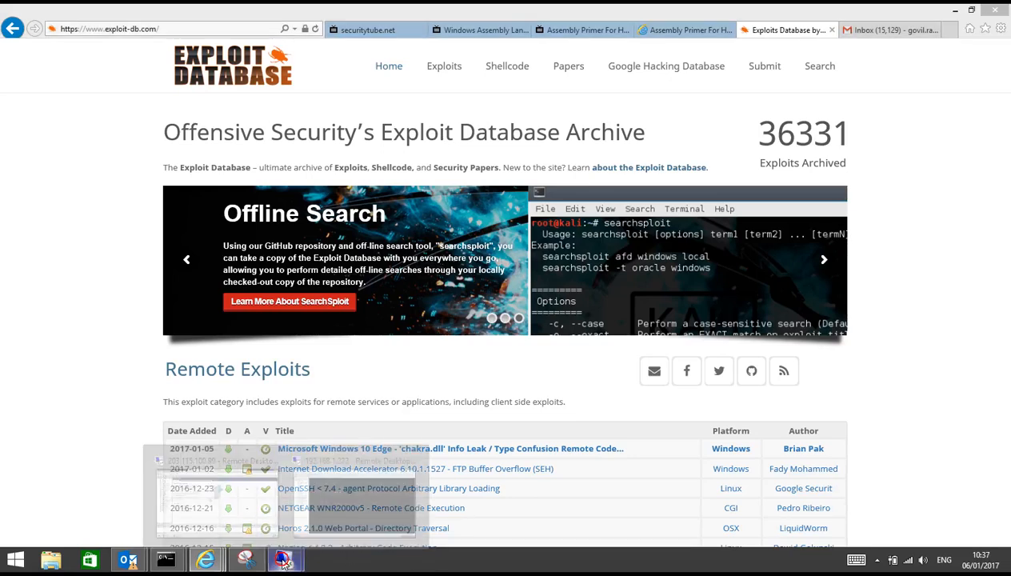
# - Switch to the firewall remote session and wake the PAN1 console for a login prompt
pyautogui.click(340, 491)
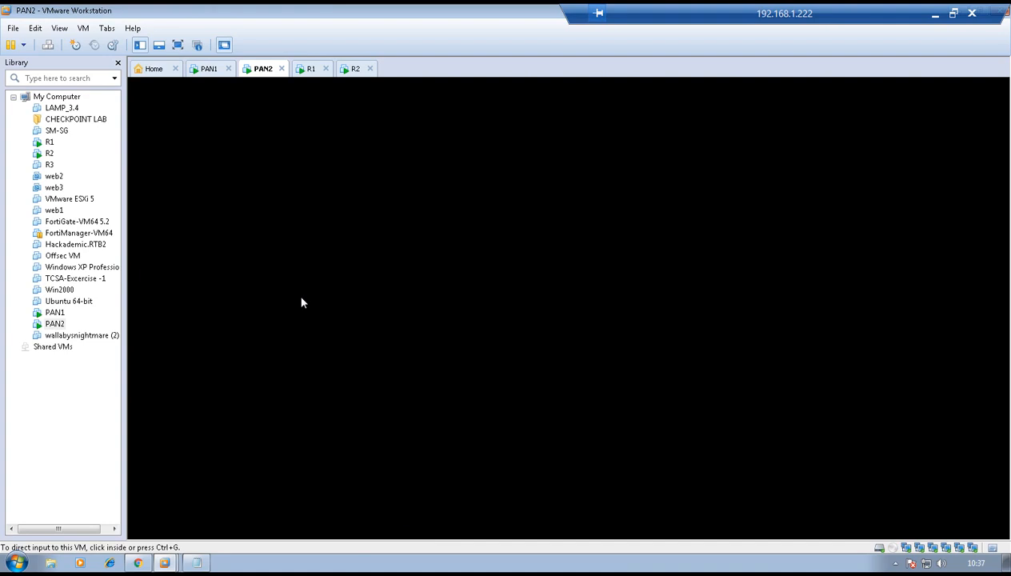
pyautogui.click(204, 70)
pyautogui.click(388, 213)
pyautogui.press('Return')
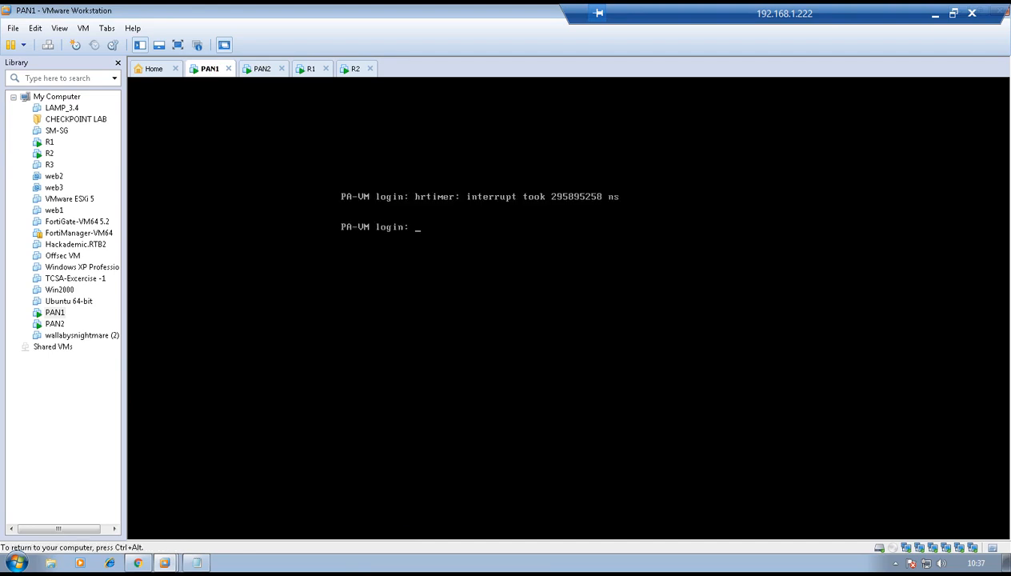
# - Log in to PAN1 as admin, enter configure mode, and start 'set deviceconfig system ip-address'
pyautogui.write('admin')
pyautogui.press('Return')
pyautogui.press('Return')
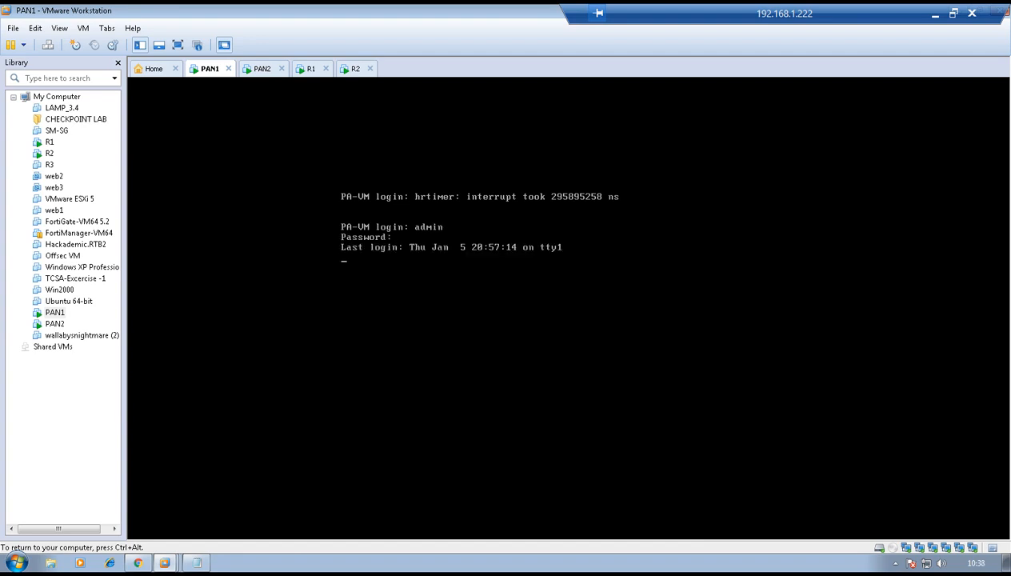
pyautogui.press('Return')
pyautogui.press('Return')
pyautogui.write('configure')
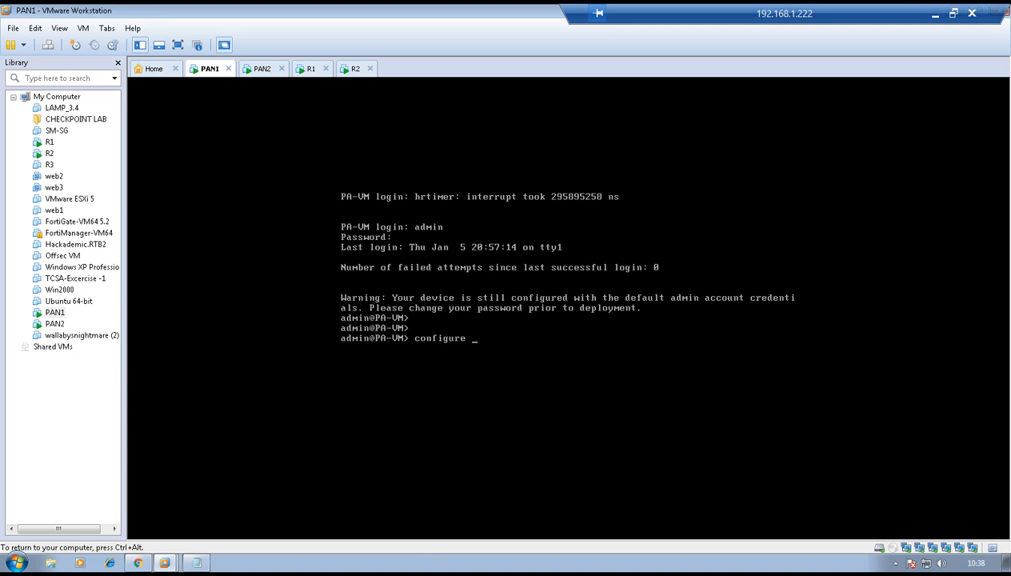
pyautogui.press('Return')
pyautogui.write('set ')
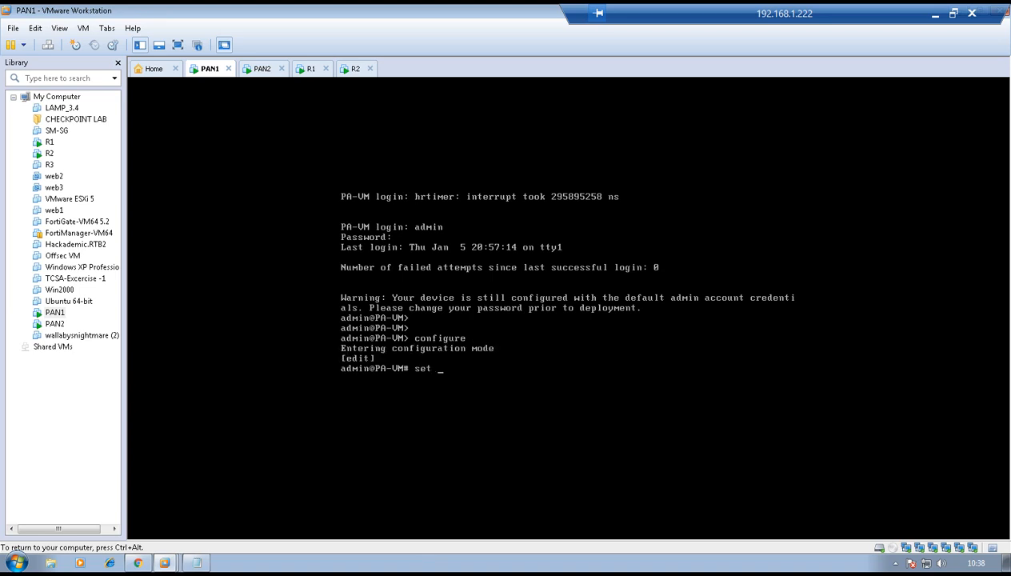
pyautogui.write('deviceconfig system ')
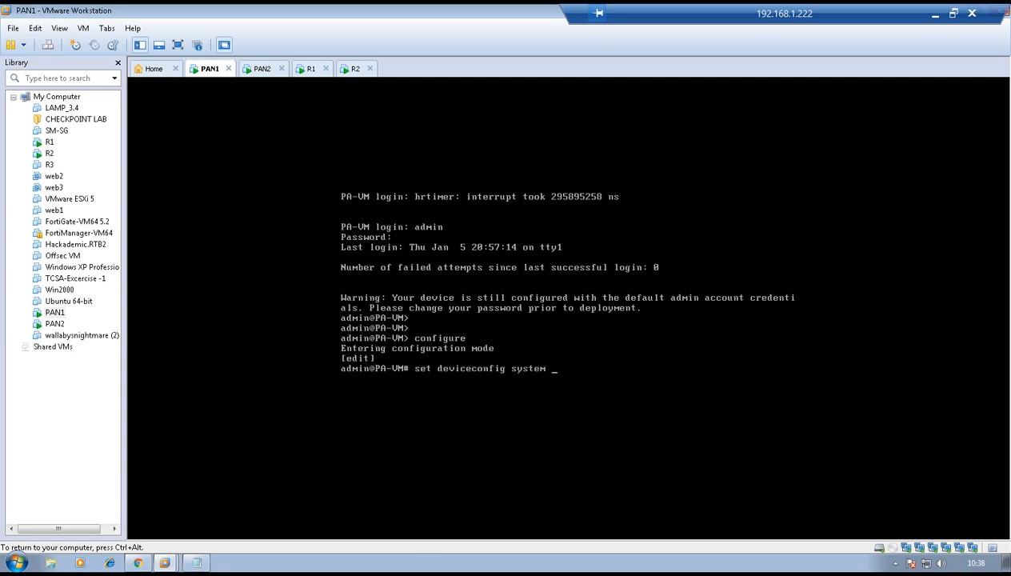
pyautogui.write('ip-address 192.168.1.199 netmask 25')
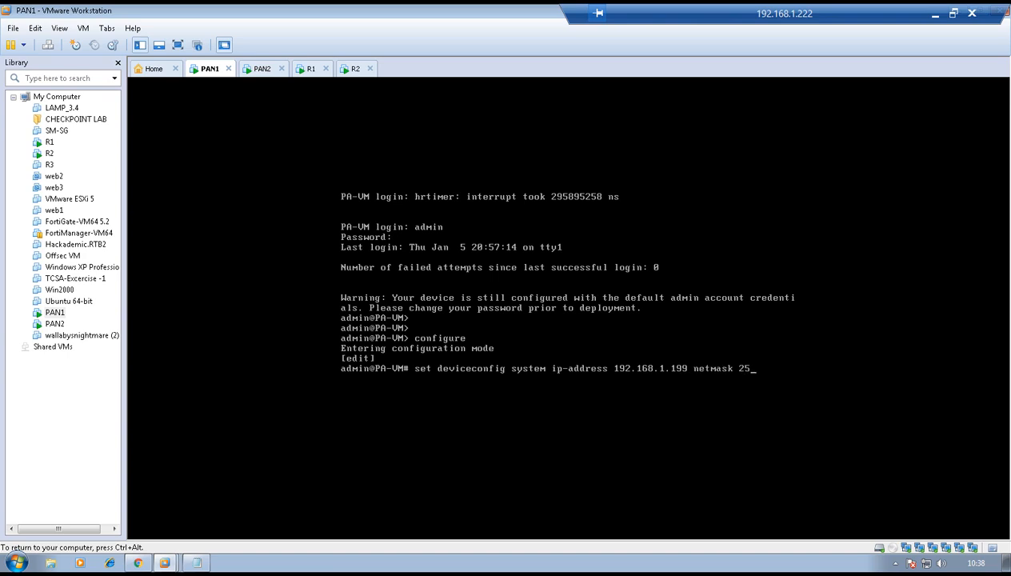
# - Correct PAN1's address to 192.168.1.199 netmask 255.255.255.0, commit it, and move to PAN2
pyautogui.write('5.255.255')
pyautogui.write('.0')
pyautogui.write('commit')
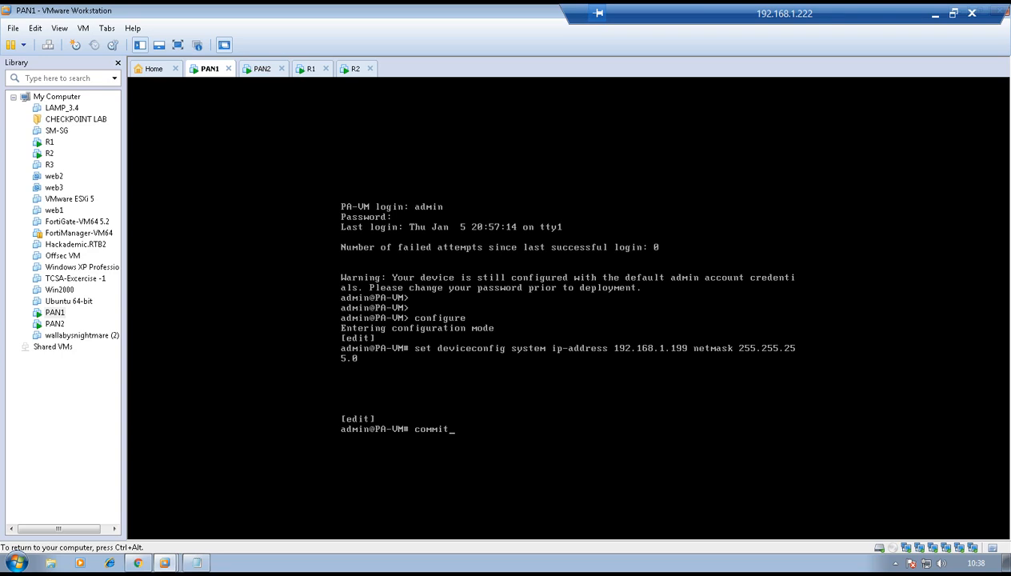
pyautogui.press('Return')
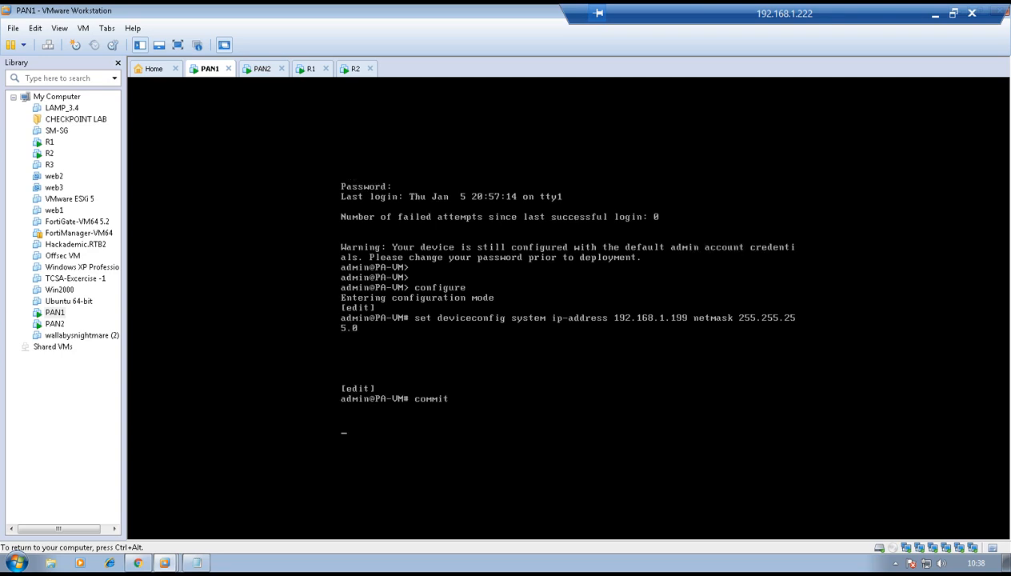
pyautogui.hotkey('ctrl', 'alt')
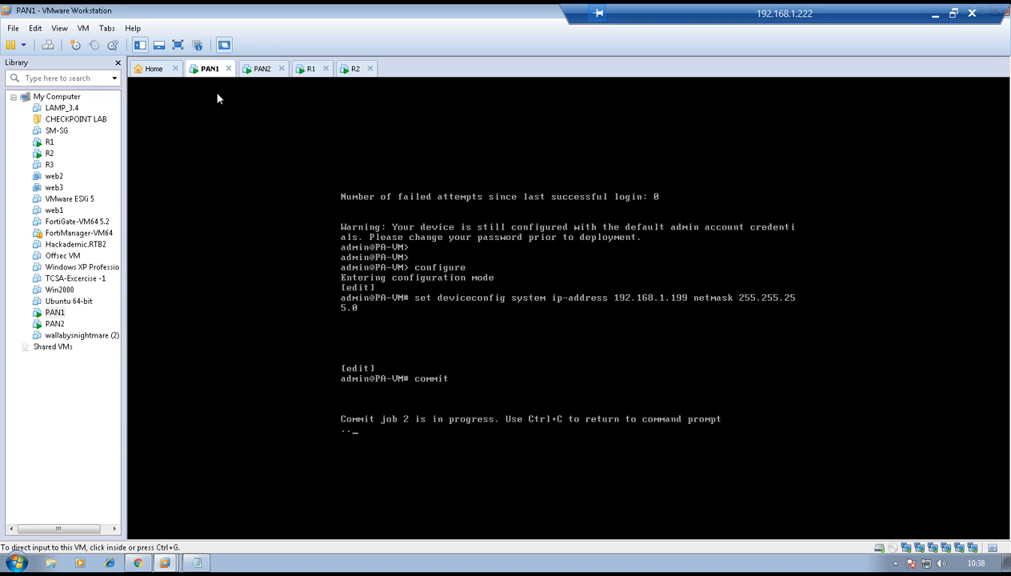
pyautogui.click(259, 70)
# - Log in to the PAN2 console as admin with its password and enter configure mode
pyautogui.click(448, 254)
pyautogui.write('admin')
pyautogui.press('Return')
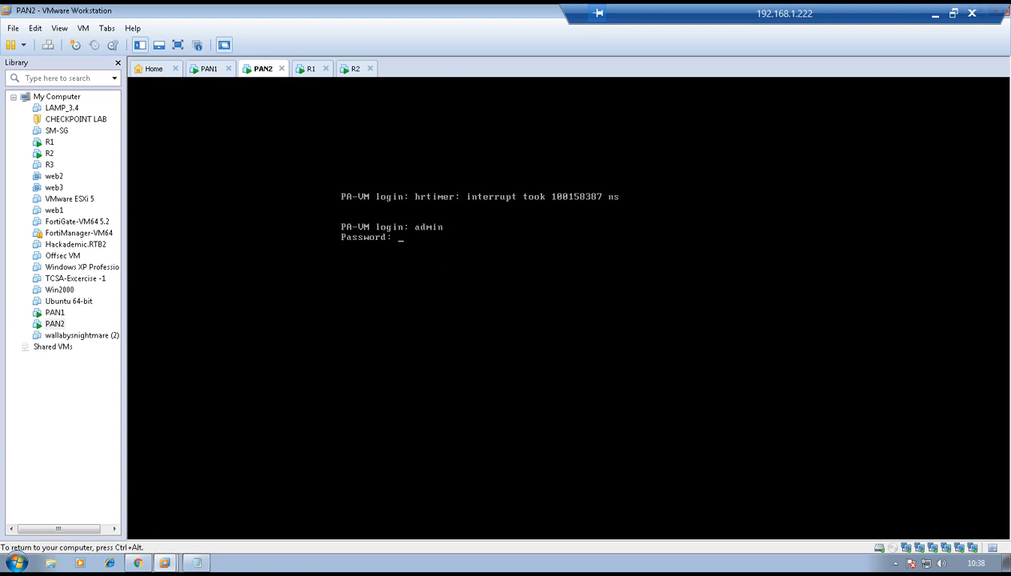
pyautogui.write('admin')
pyautogui.press('Return')
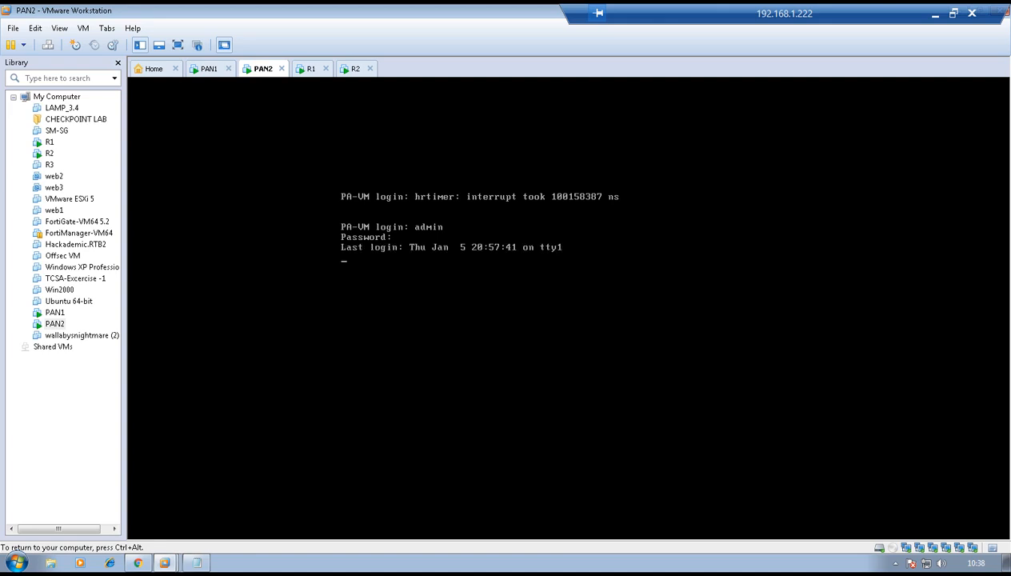
pyautogui.write('configure')
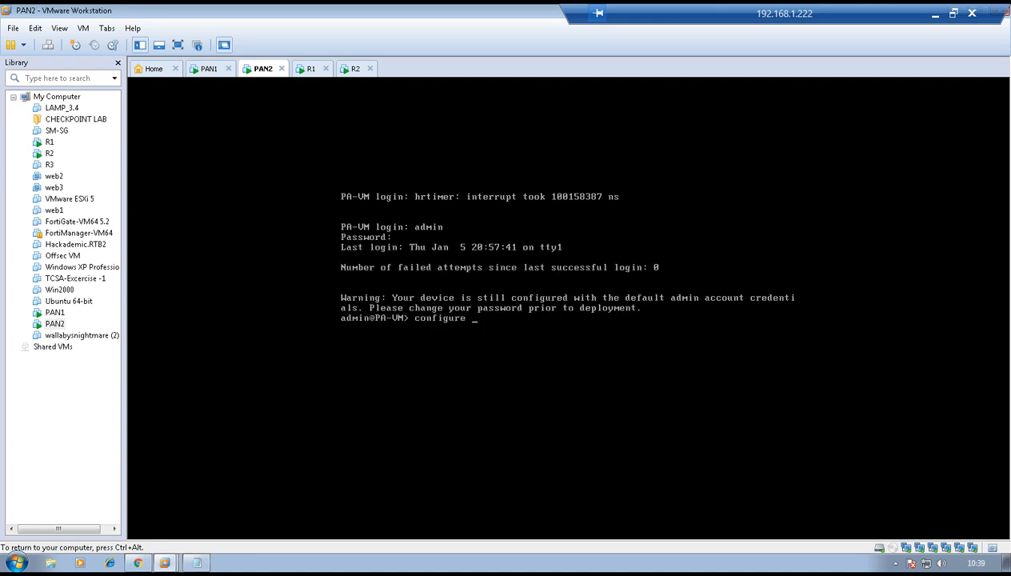
pyautogui.press('Return')
# - Set PAN2's management IP to 192.168.1.200 netmask 255.255.255.0, commit, and return to PAN1
pyautogui.write('set d')
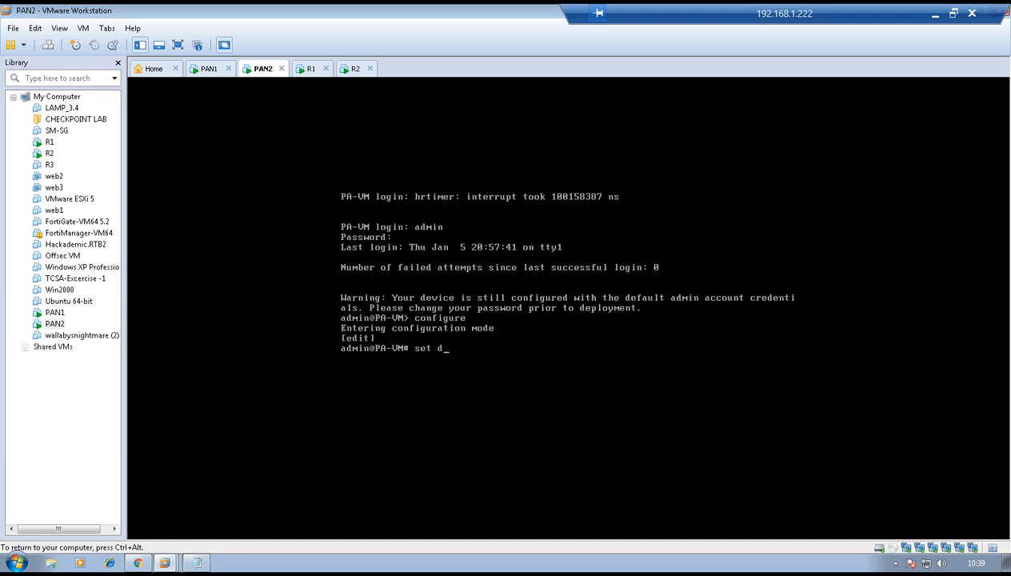
pyautogui.write('eviceconfig system ')
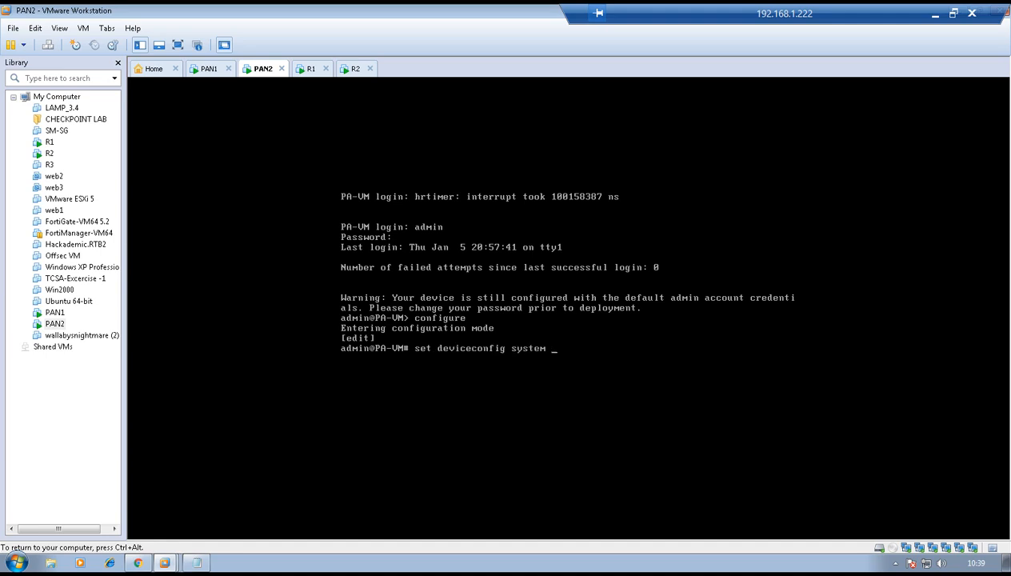
pyautogui.write('ip-address 192.168.1.200')
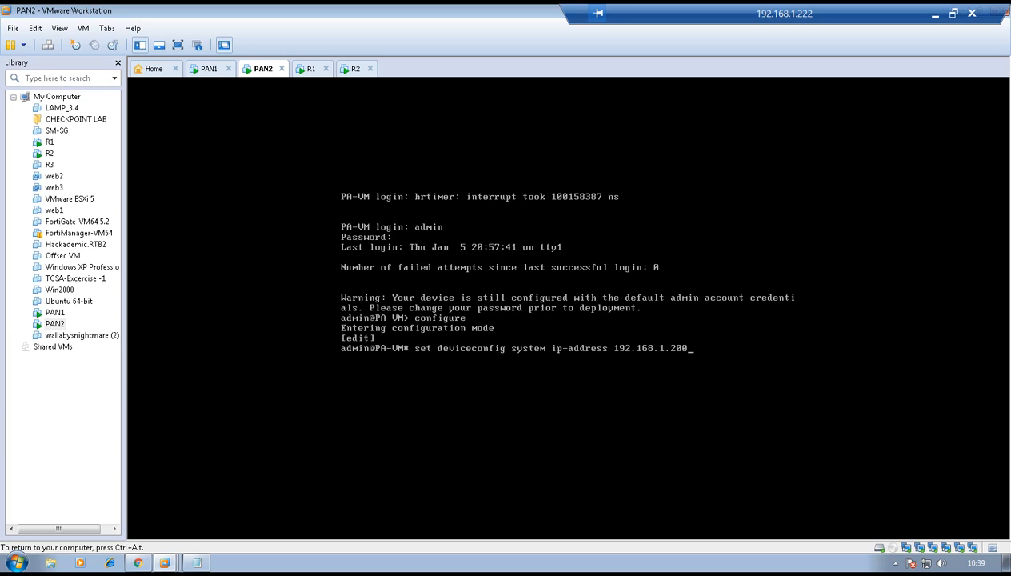
pyautogui.write(' netmask 255.255.255.0')
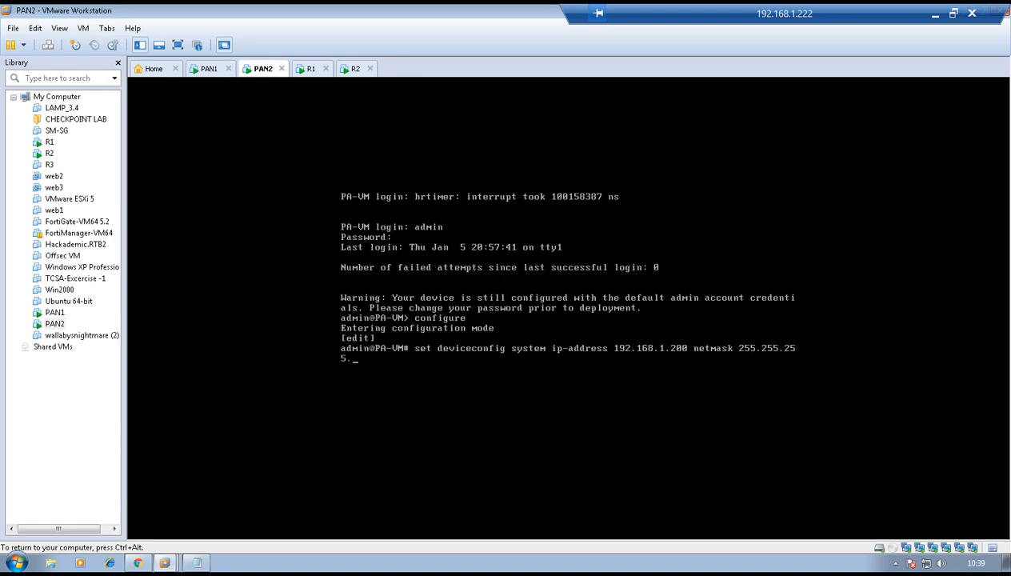
pyautogui.press('Return')
pyautogui.write('commit')
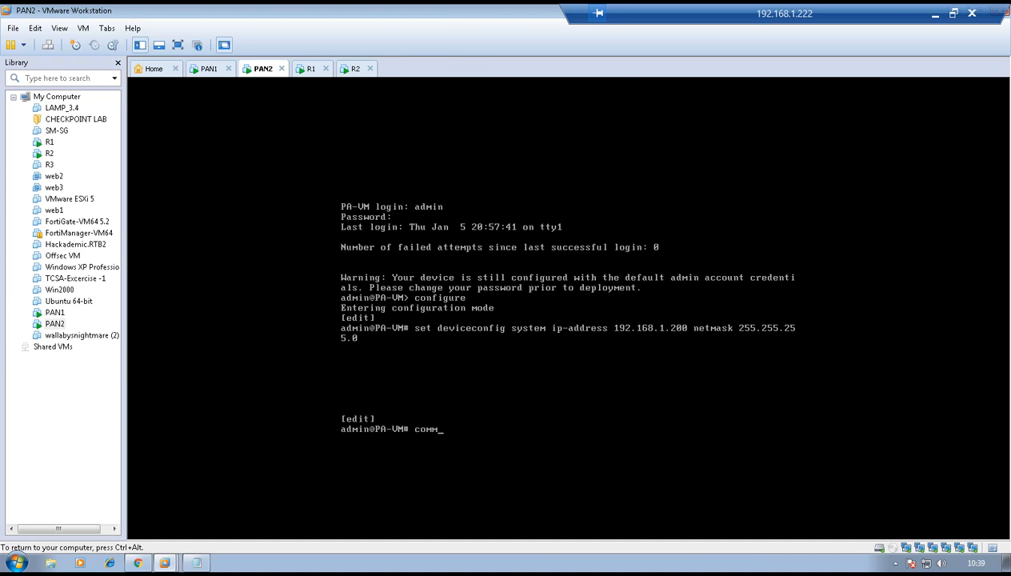
pyautogui.press('Return')
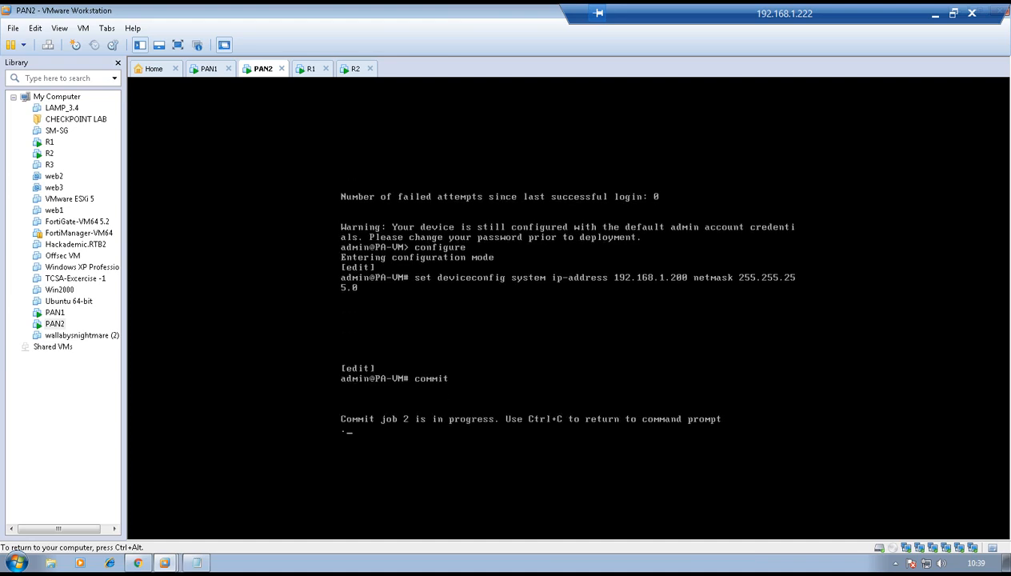
pyautogui.click(202, 69)
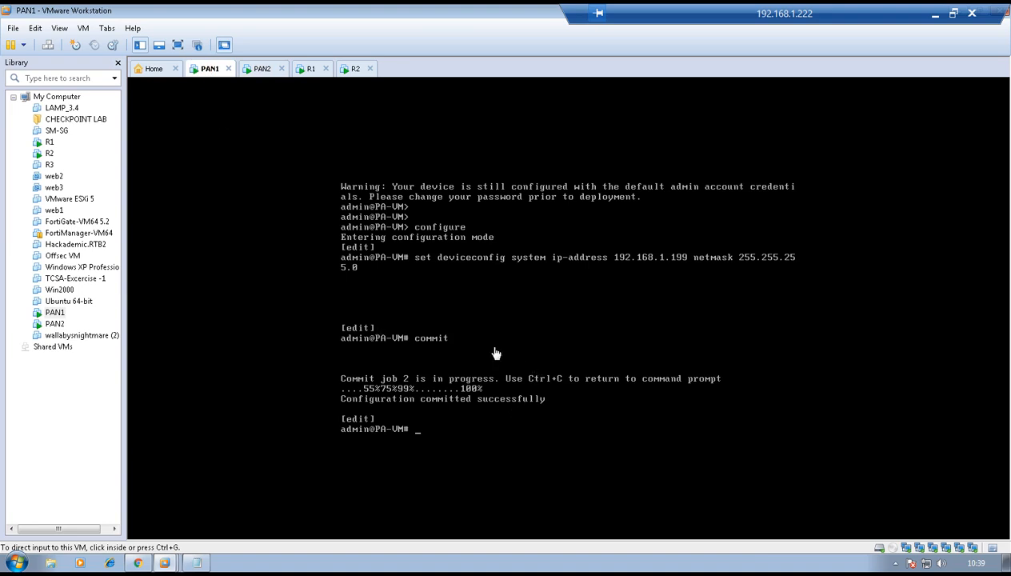
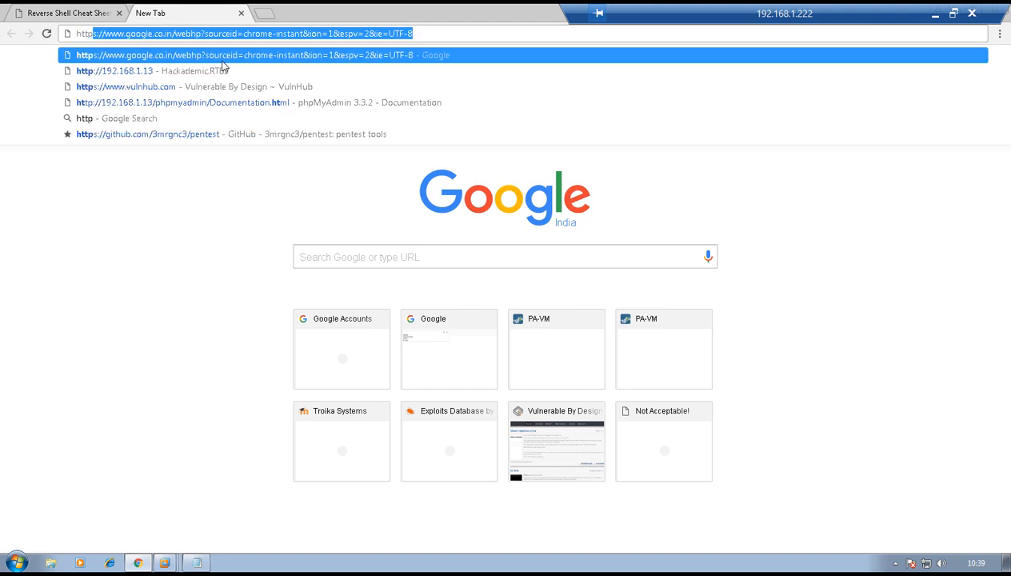
pyautogui.write('192.1')
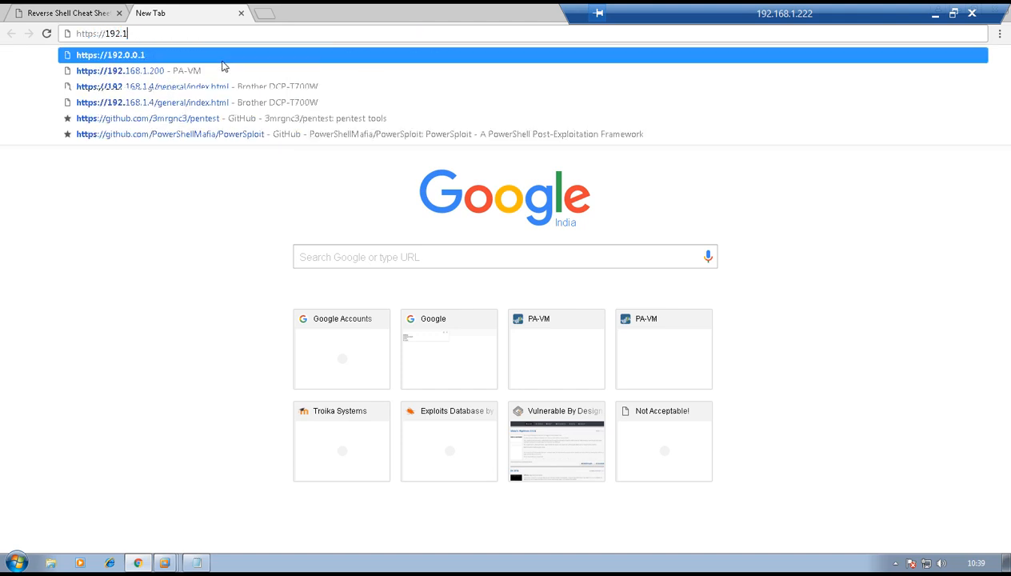
pyautogui.write('68.1.199')
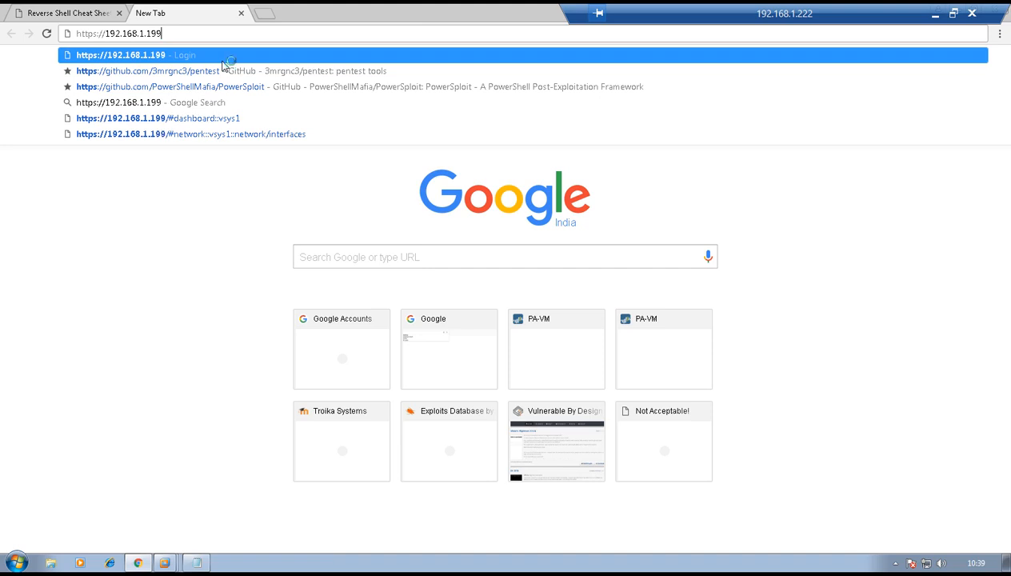
pyautogui.press('Return')
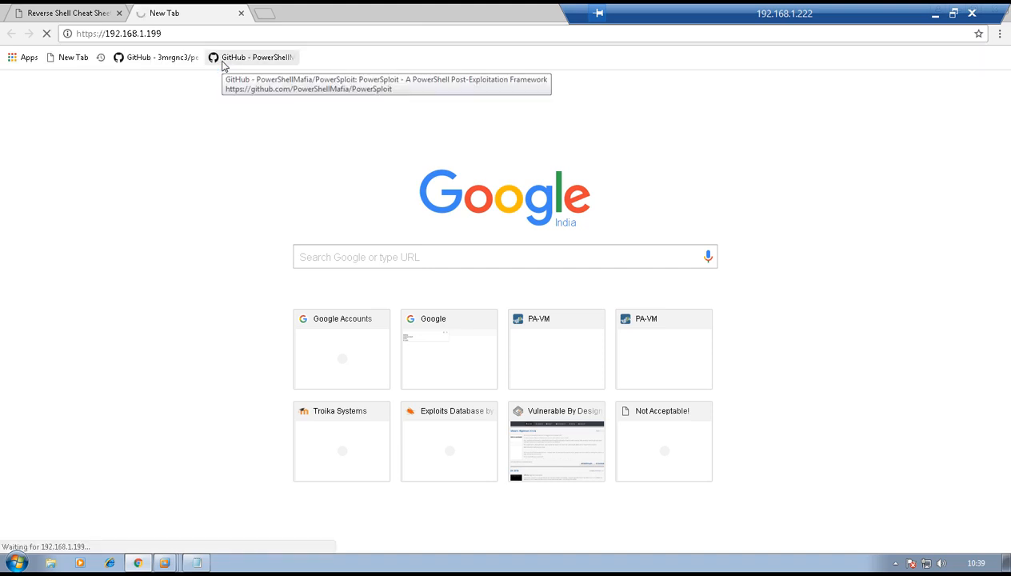
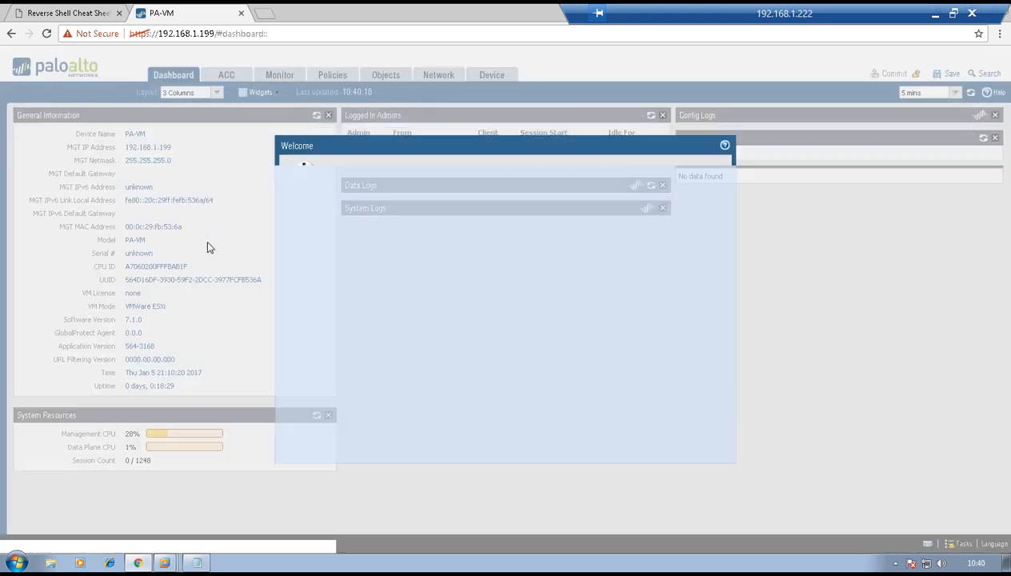
# - Close the Welcome message and go to the Network > Interfaces Ethernet list
pyautogui.click(703, 450)
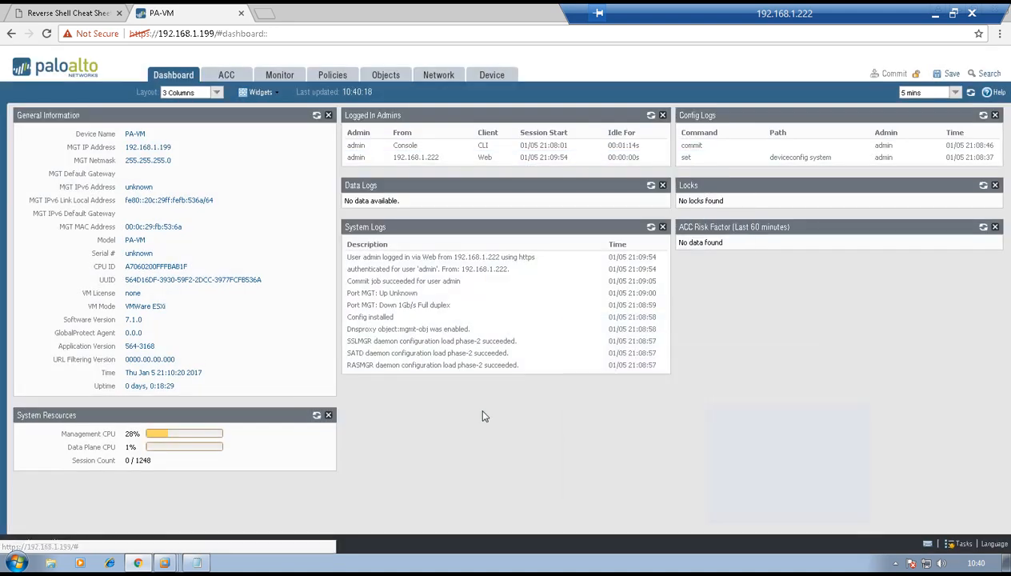
pyautogui.click(454, 74)
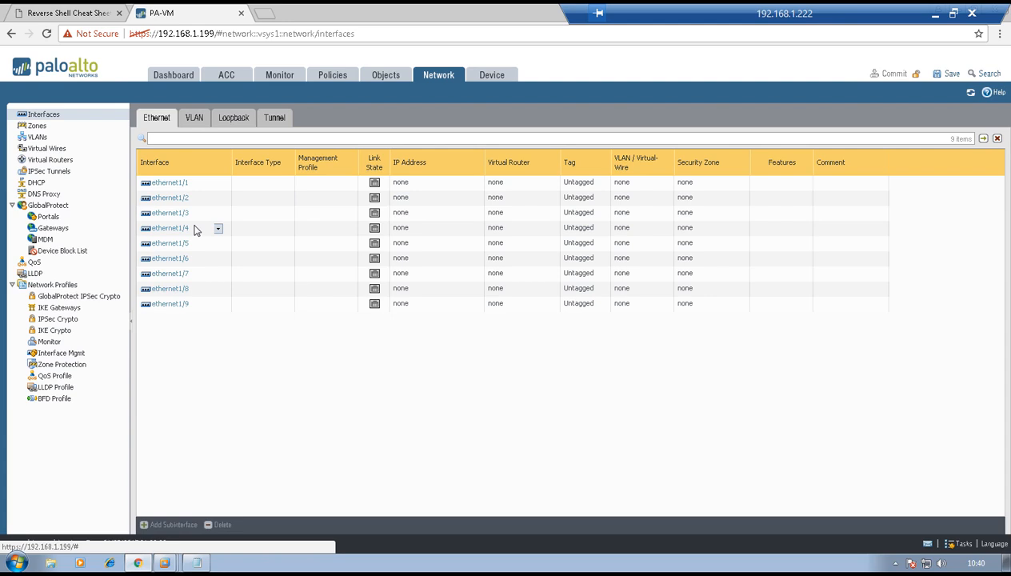
# - Make ethernet1/1 a Layer3 interface on virtual router default in a new LAN zone
pyautogui.click(160, 183)
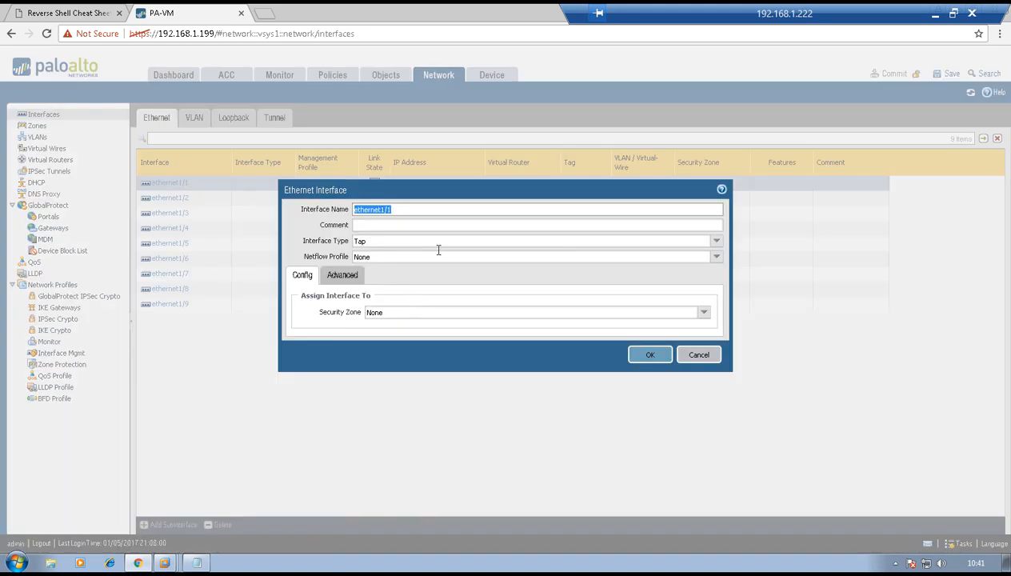
pyautogui.click(716, 241)
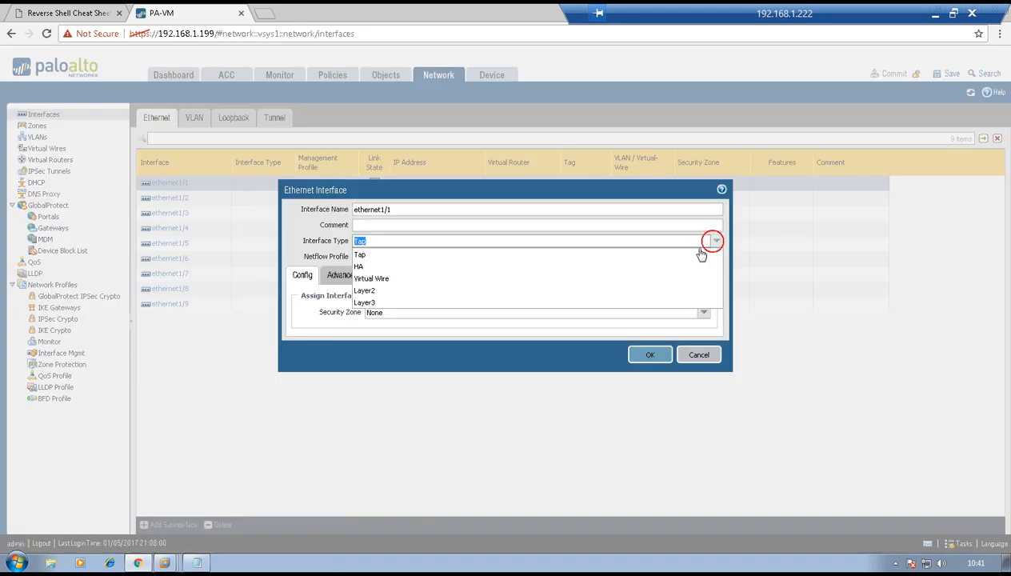
pyautogui.click(544, 305)
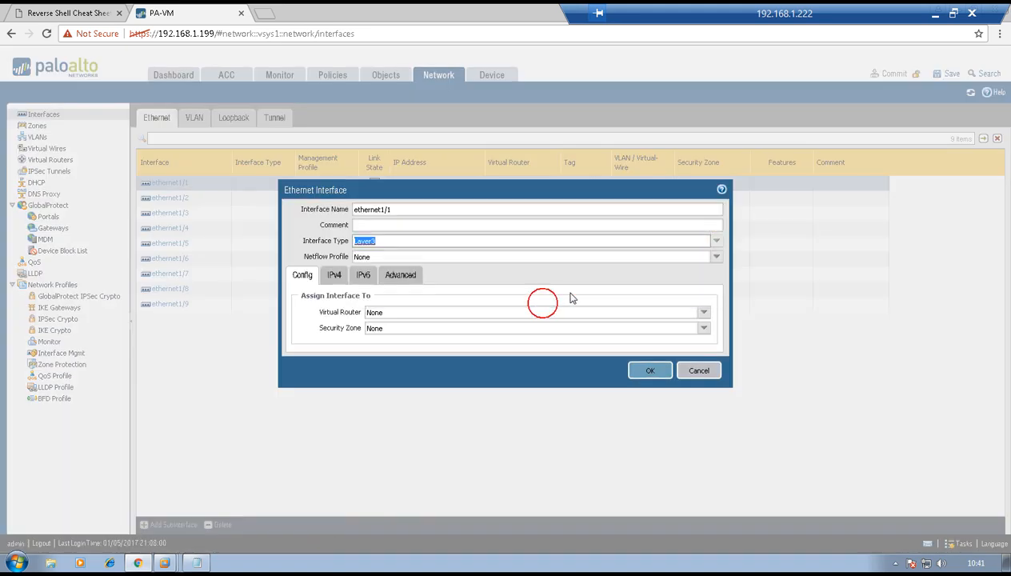
pyautogui.click(703, 313)
pyautogui.click(601, 337)
pyautogui.click(702, 328)
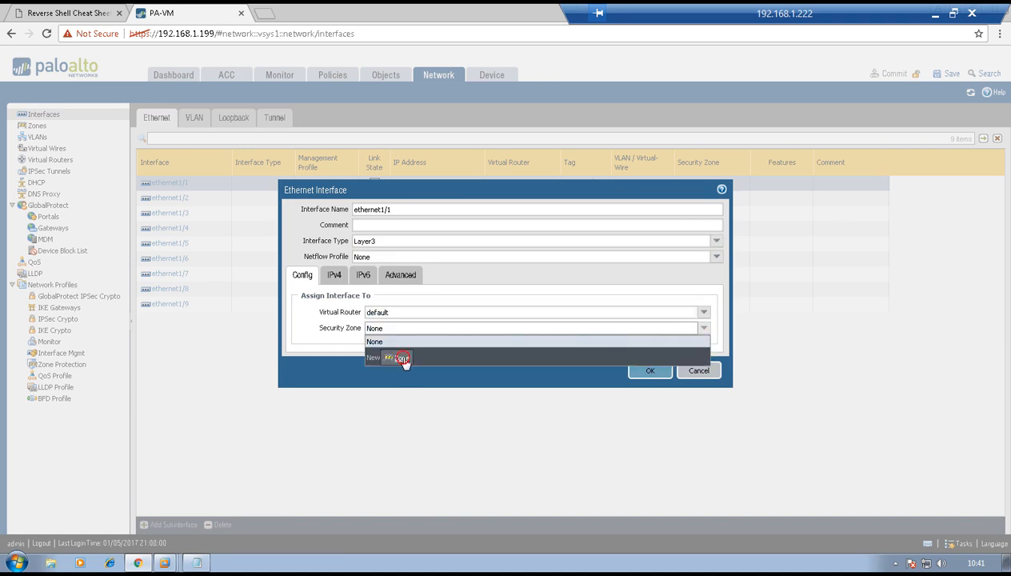
pyautogui.click(400, 358)
pyautogui.write('LAN')
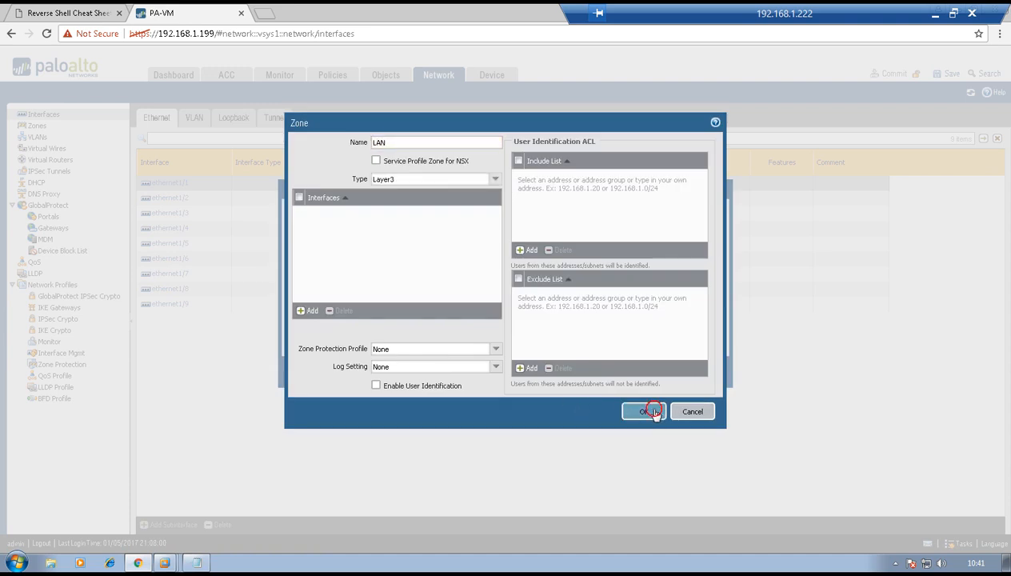
pyautogui.click(655, 412)
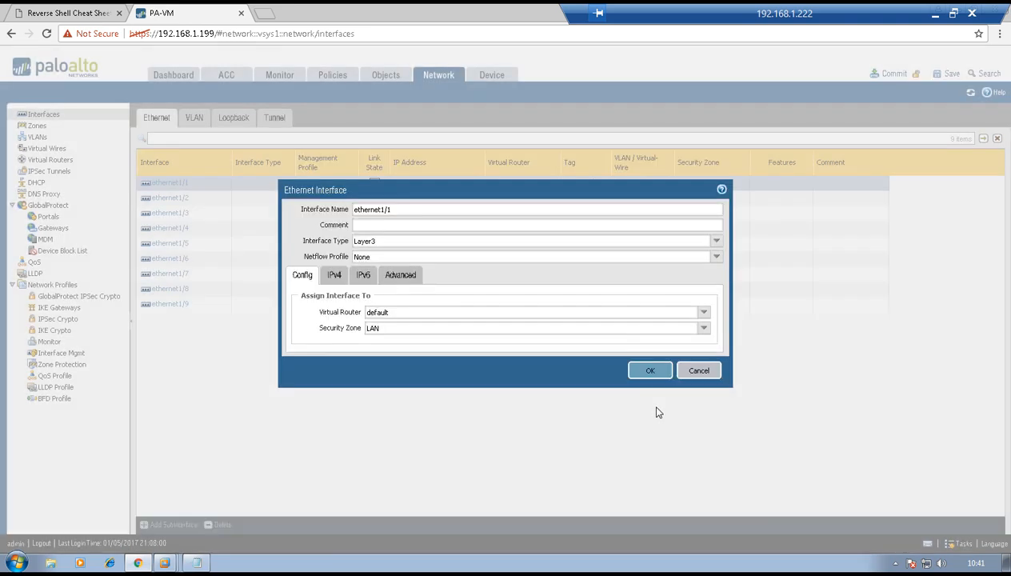
# - Add IPv4 address 10.10.10.12/24 to ethernet1/1 and save it
pyautogui.click(329, 277)
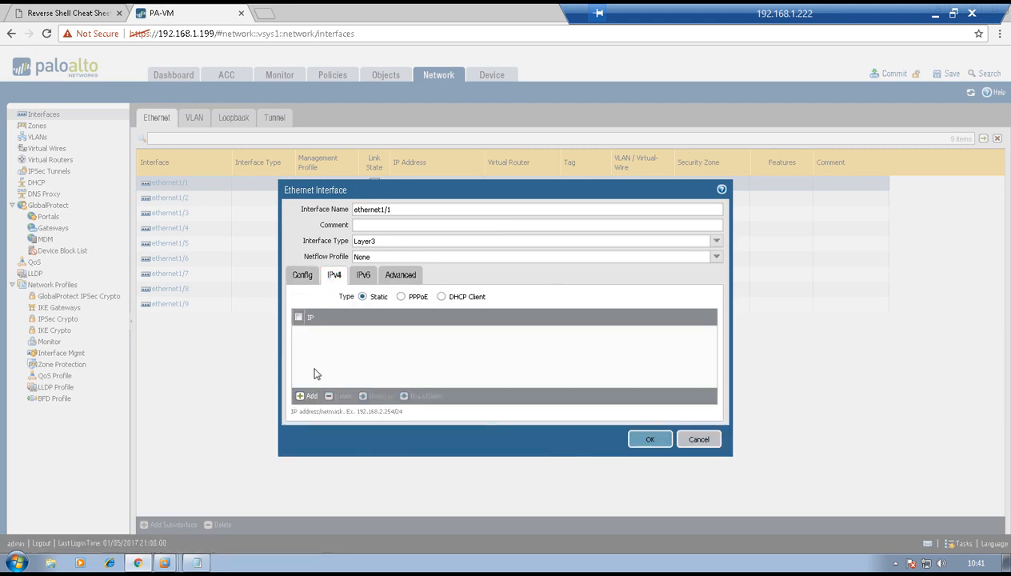
pyautogui.click(309, 398)
pyautogui.write('10.10.10.12/24')
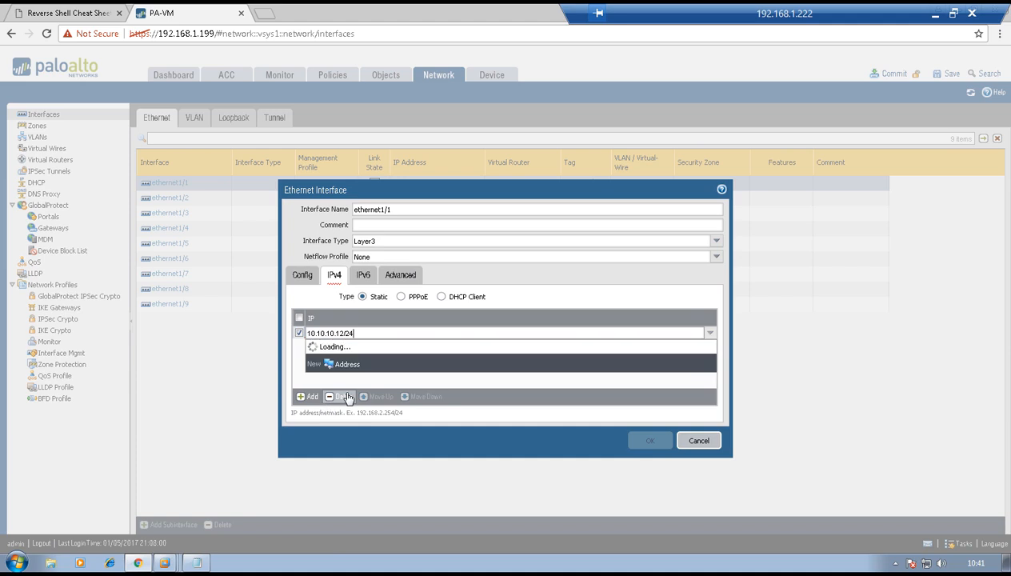
pyautogui.click(359, 368)
pyautogui.click(650, 437)
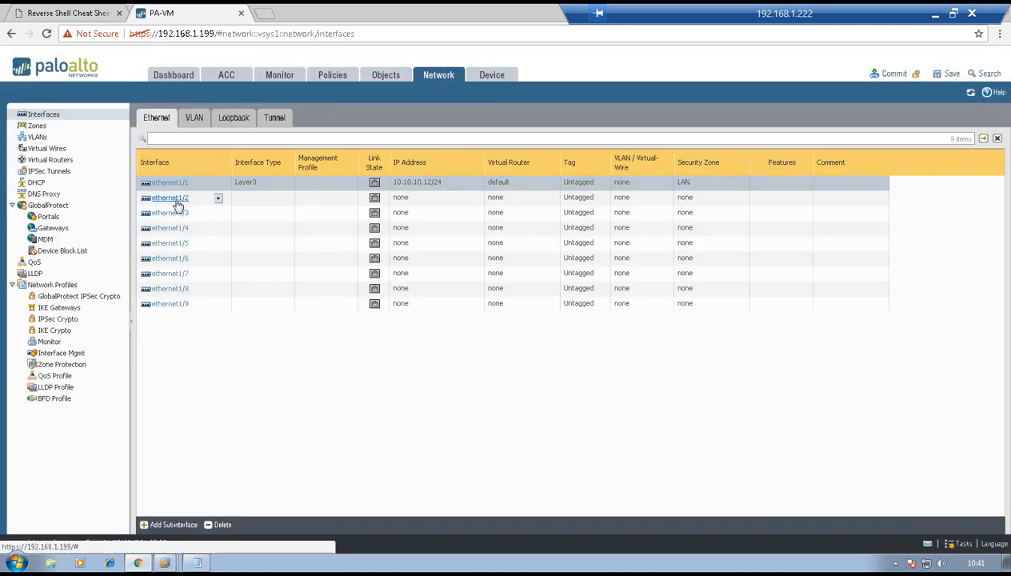
# - Make ethernet1/2 a Layer3 interface on virtual router default in a new WAN zone
pyautogui.click(170, 197)
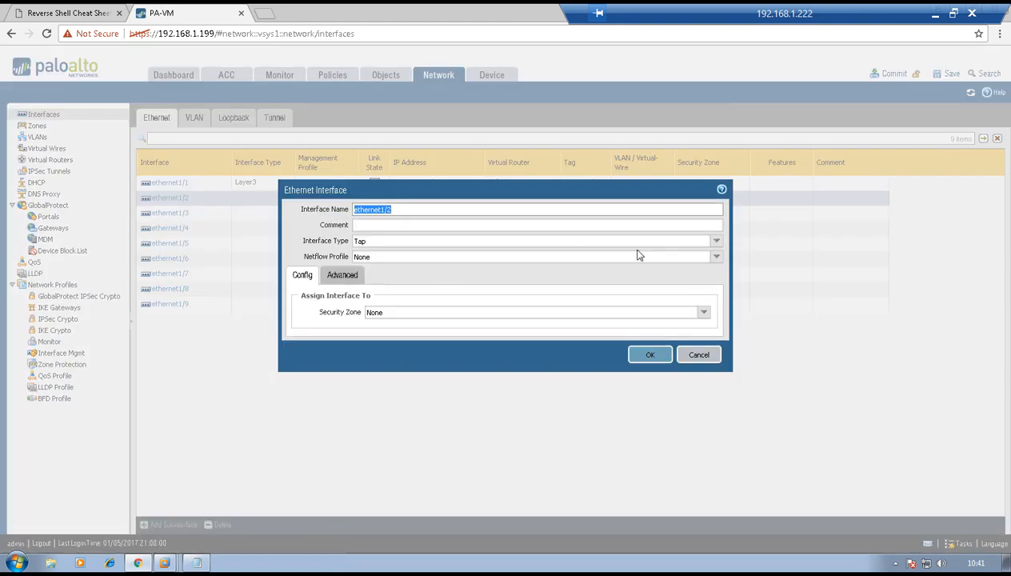
pyautogui.click(709, 242)
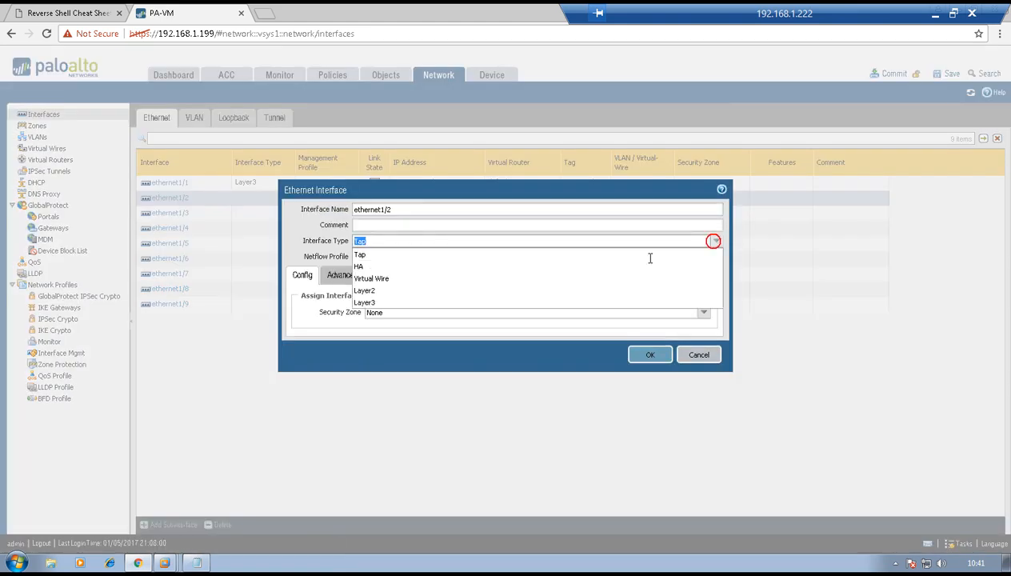
pyautogui.click(512, 304)
pyautogui.click(705, 314)
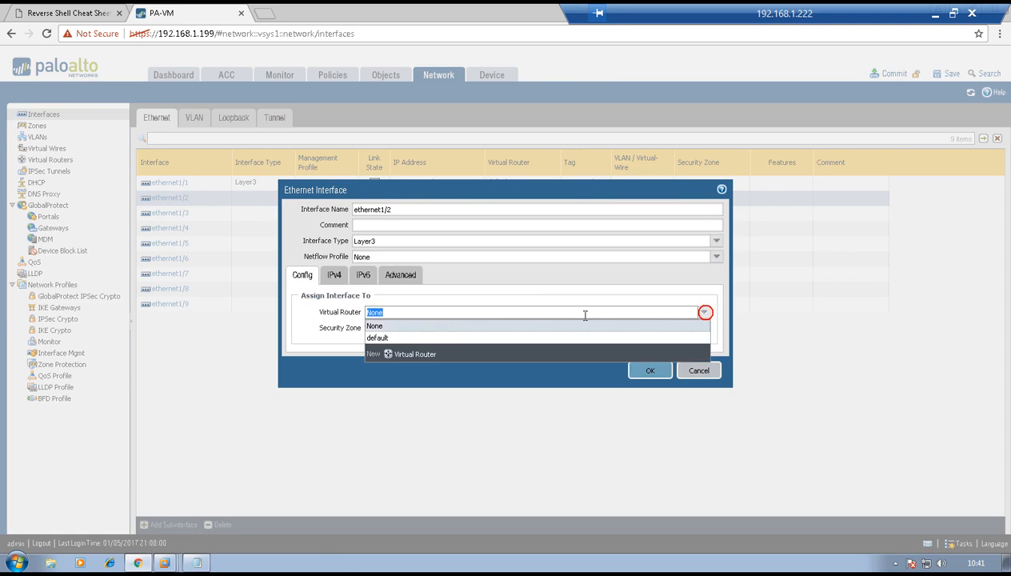
pyautogui.click(395, 337)
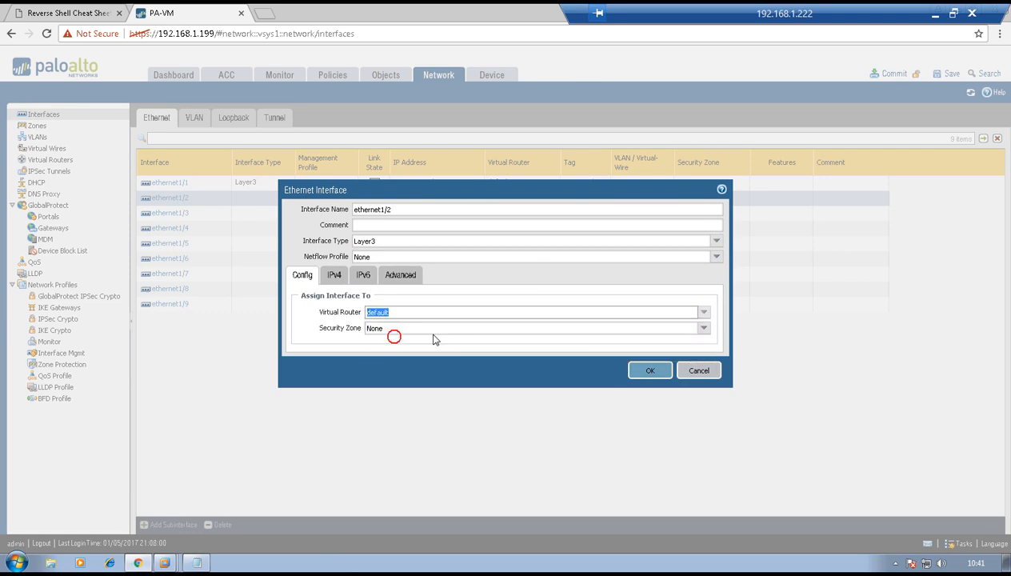
pyautogui.click(703, 333)
pyautogui.click(396, 371)
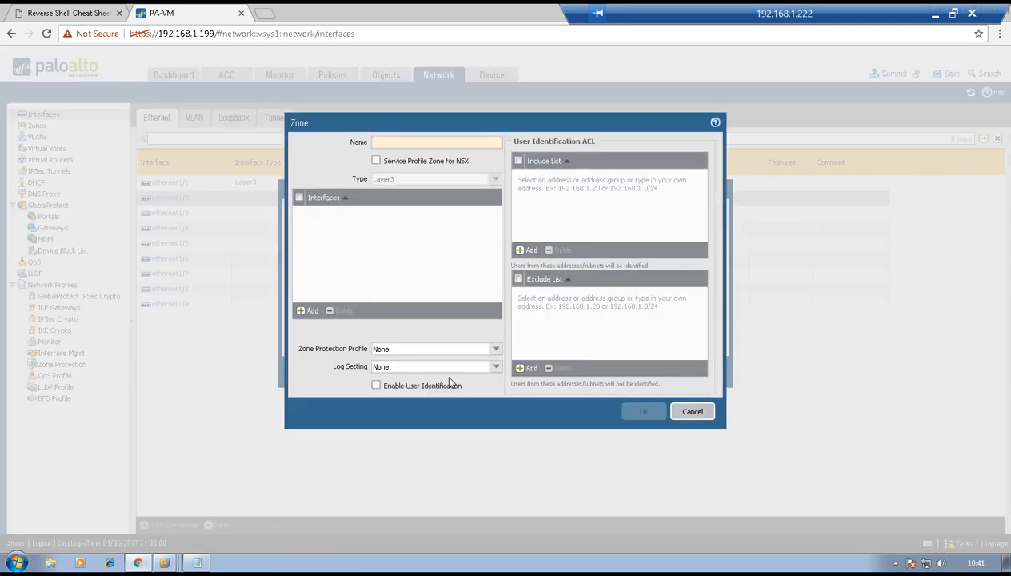
pyautogui.write('WAN')
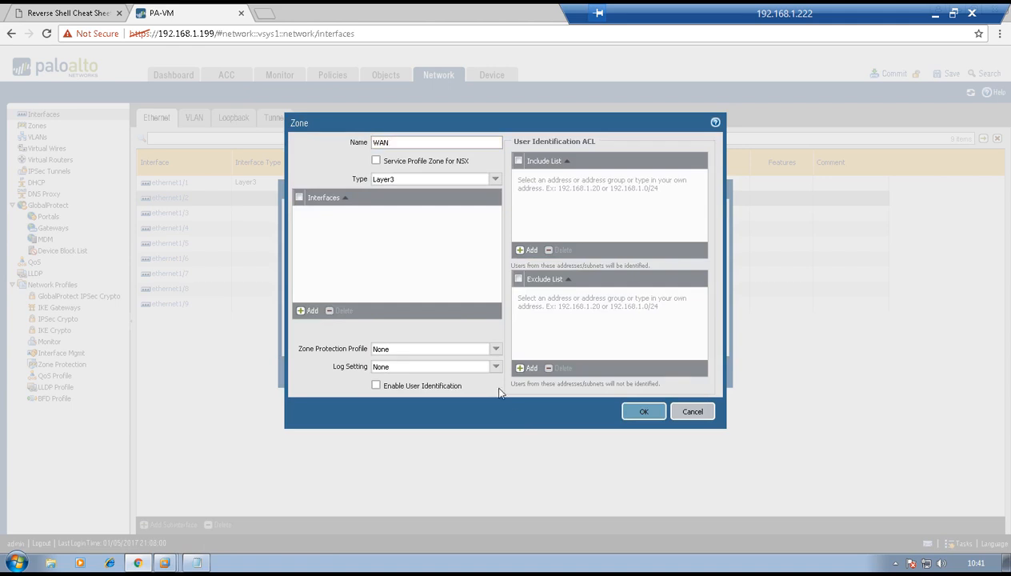
pyautogui.click(644, 412)
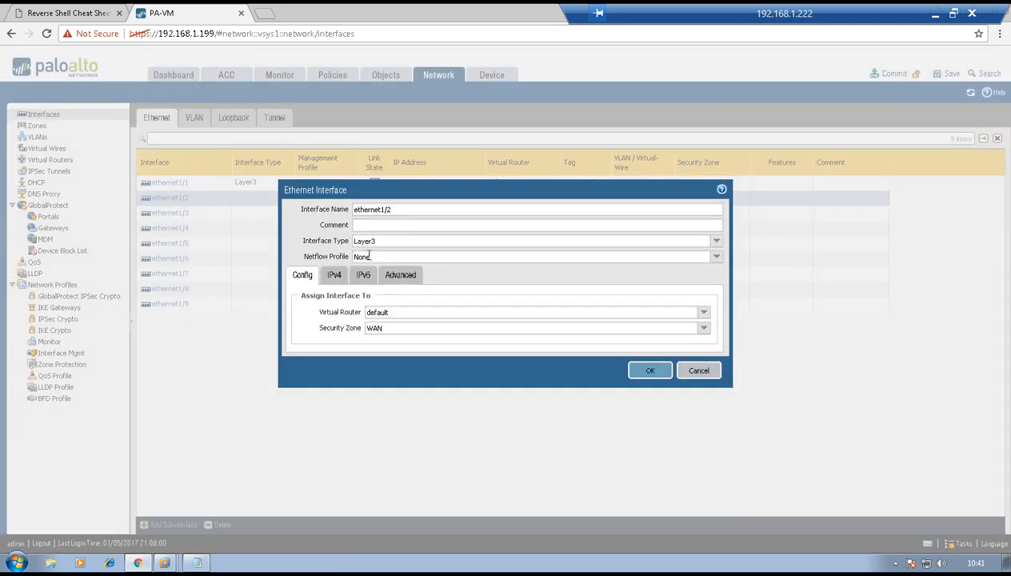
# - Add IPv4 address 20.20.20.12/24 to ethernet1/2 and save it
pyautogui.click(333, 275)
pyautogui.click(308, 397)
pyautogui.write('20.20.20.12/24')
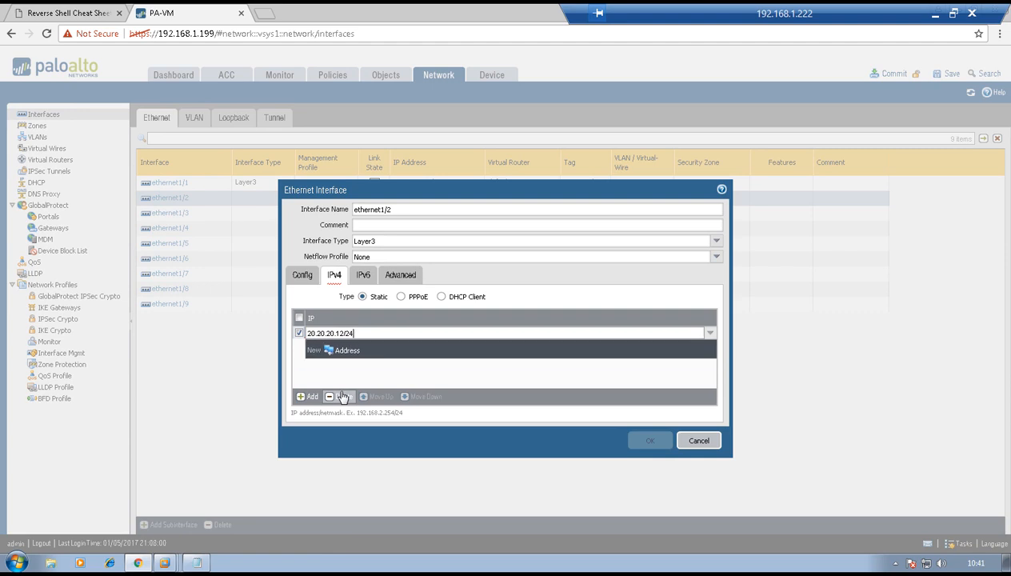
pyautogui.click(534, 444)
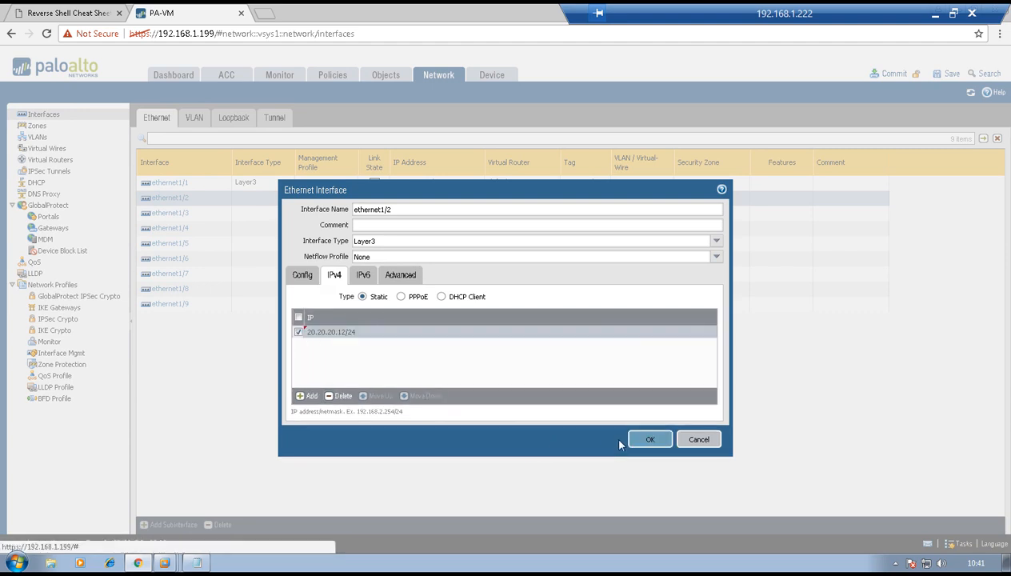
pyautogui.click(644, 439)
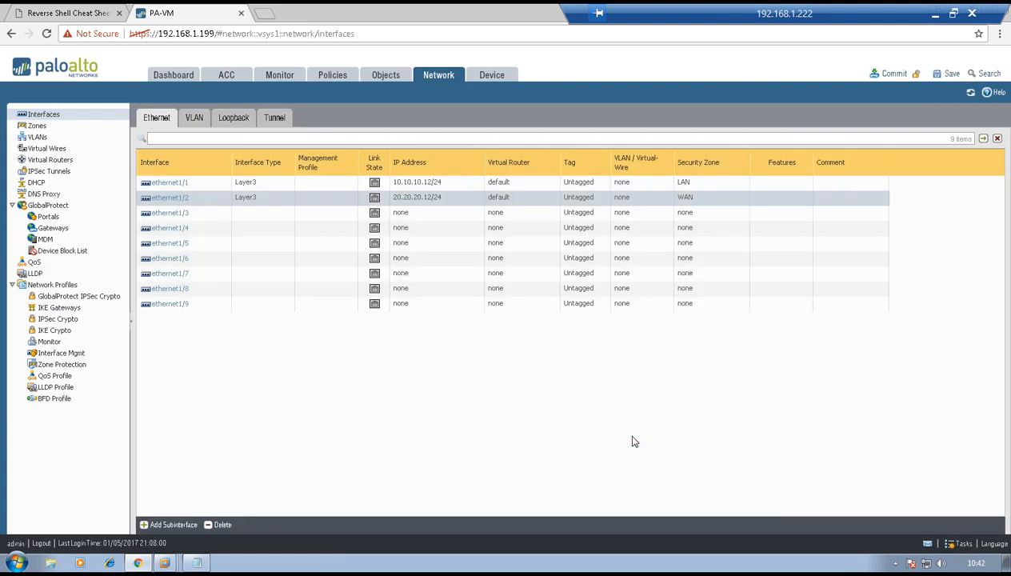
# - Set the interface type of ethernet1/3 and ethernet1/4 to HA
pyautogui.click(178, 213)
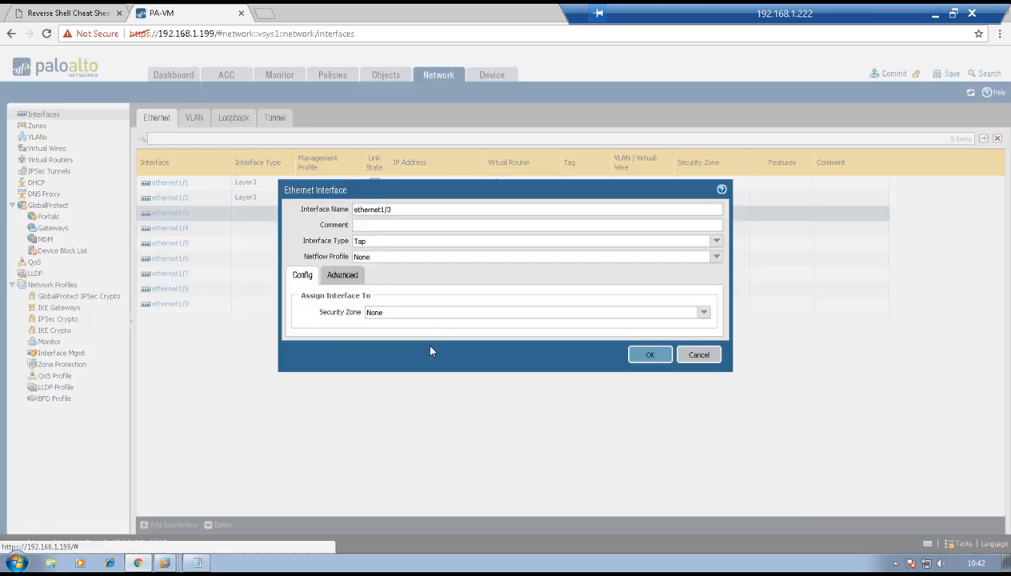
pyautogui.click(716, 241)
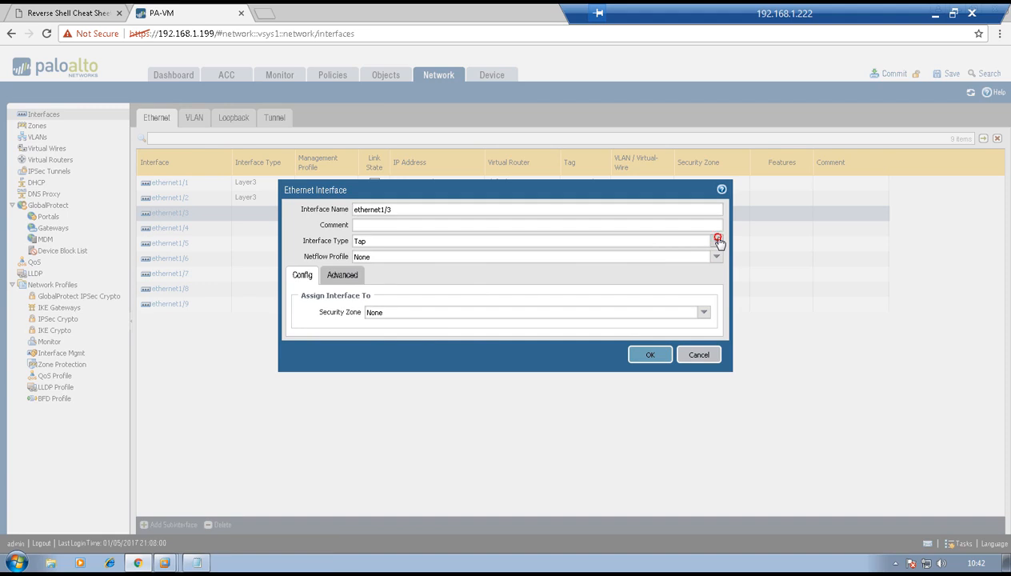
pyautogui.click(515, 266)
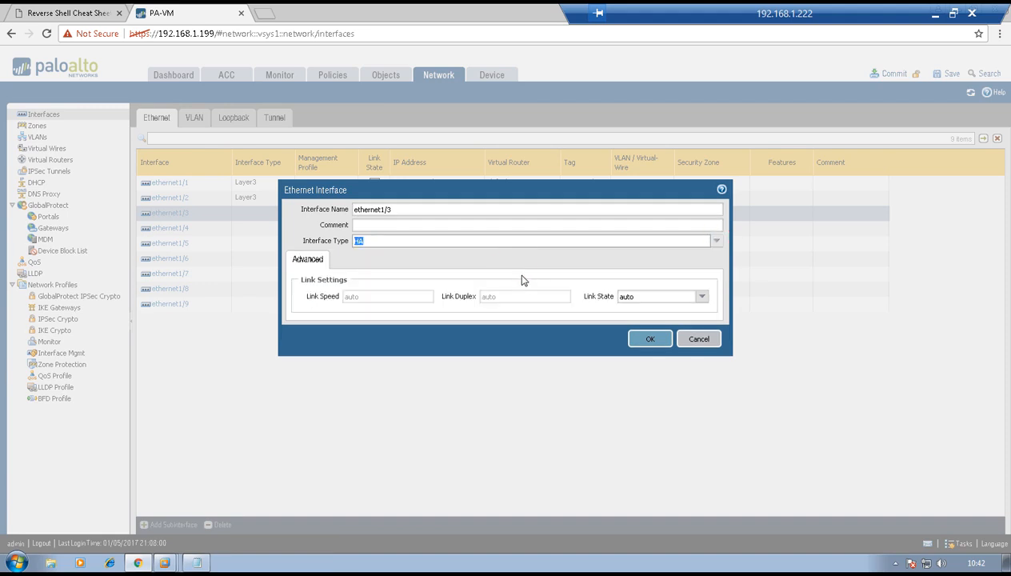
pyautogui.click(648, 338)
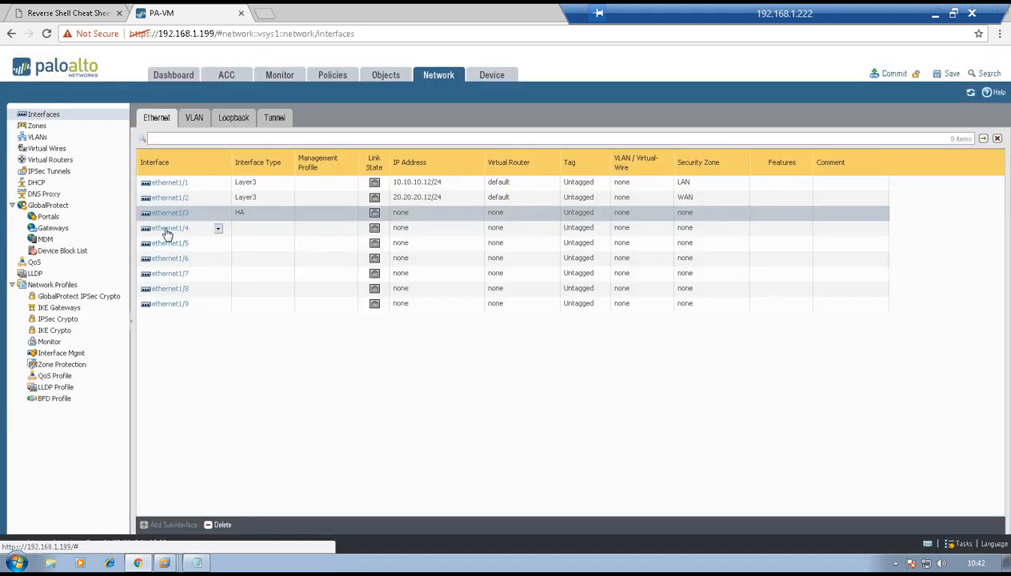
pyautogui.click(167, 228)
pyautogui.click(716, 241)
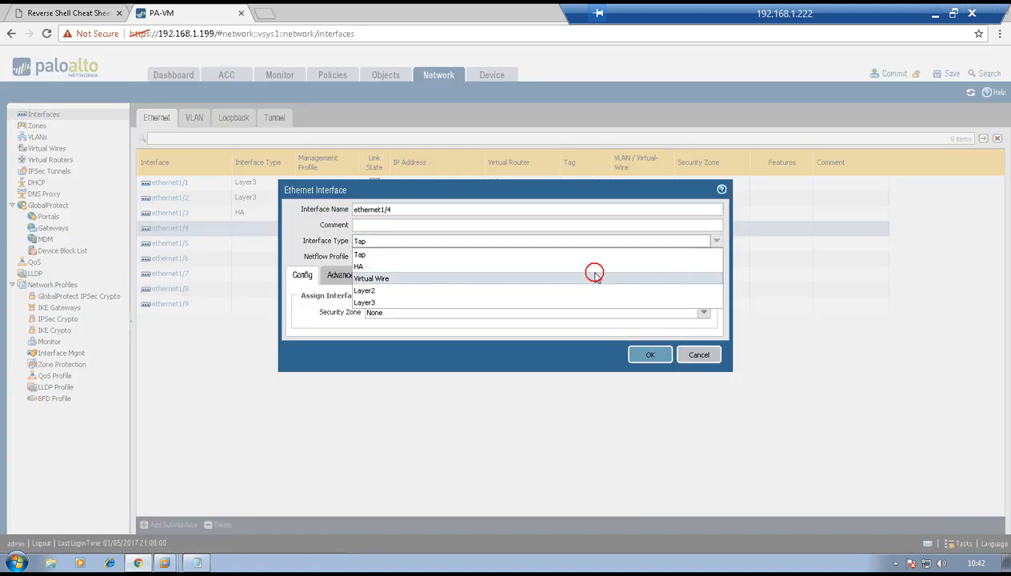
pyautogui.click(594, 278)
pyautogui.click(715, 242)
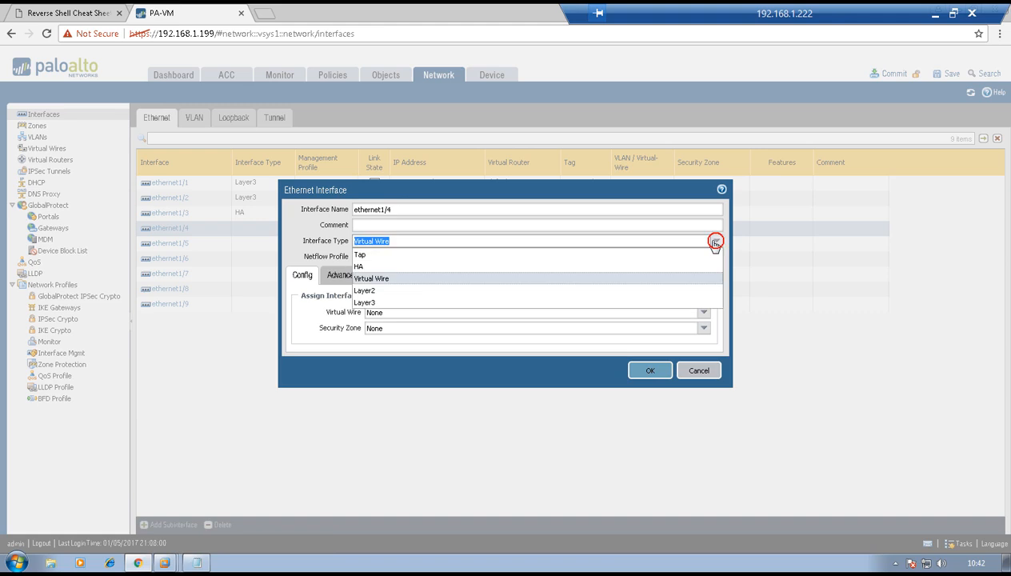
pyautogui.click(656, 267)
pyautogui.click(652, 339)
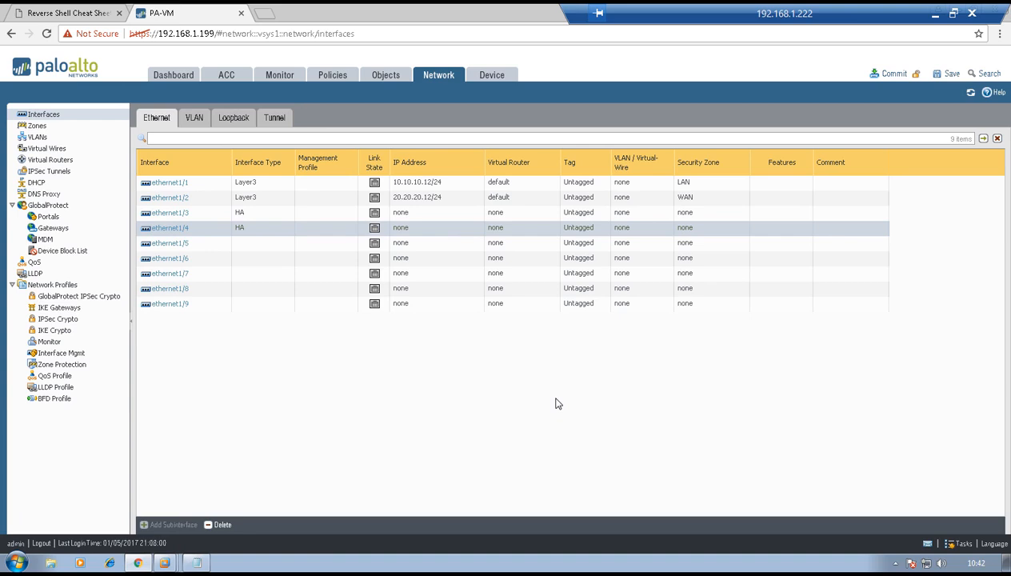
# - Commit the configuration, confirming the overwrite of the running configuration
pyautogui.click(890, 73)
pyautogui.click(556, 351)
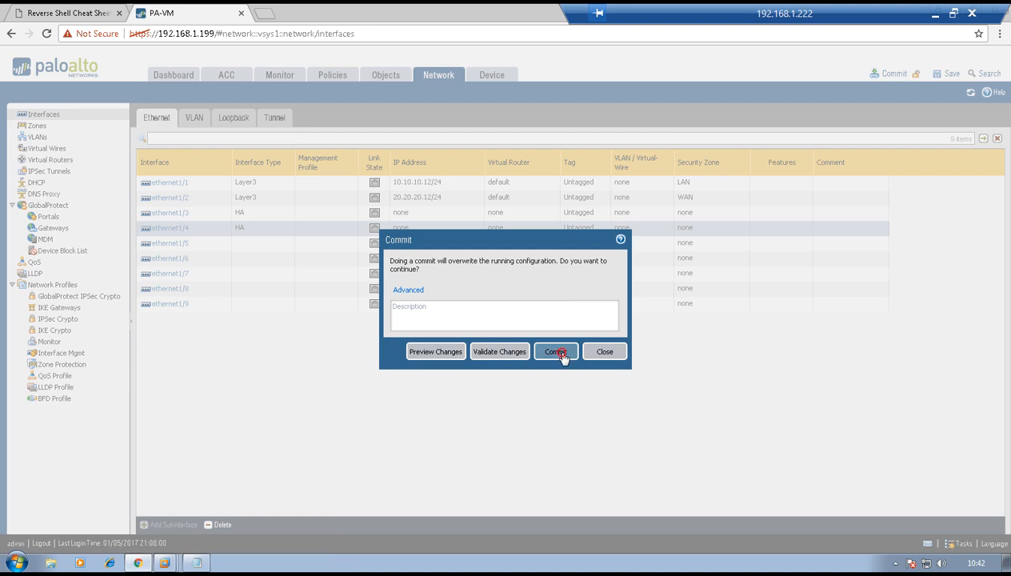
pyautogui.click(262, 14)
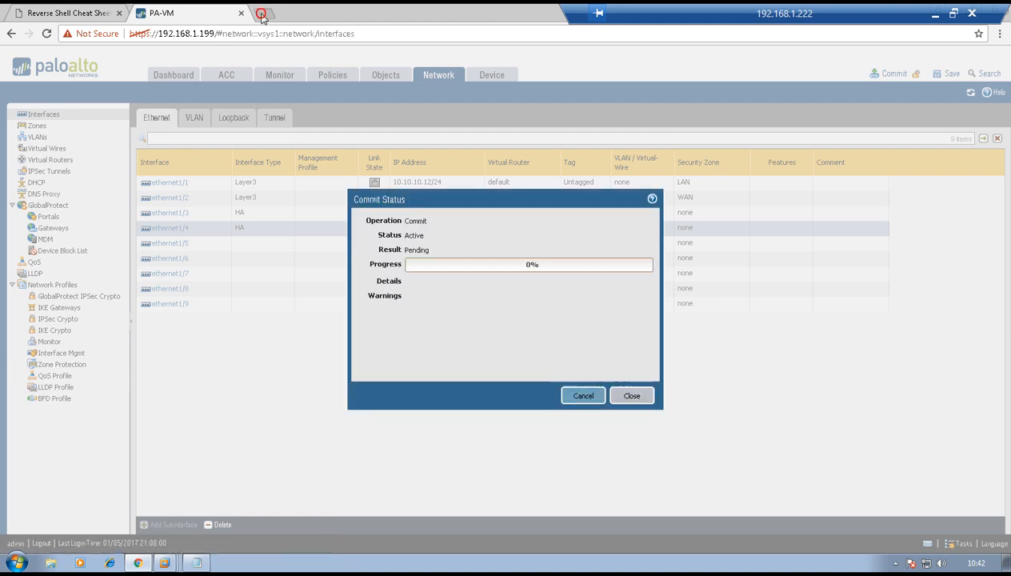
pyautogui.write('https')
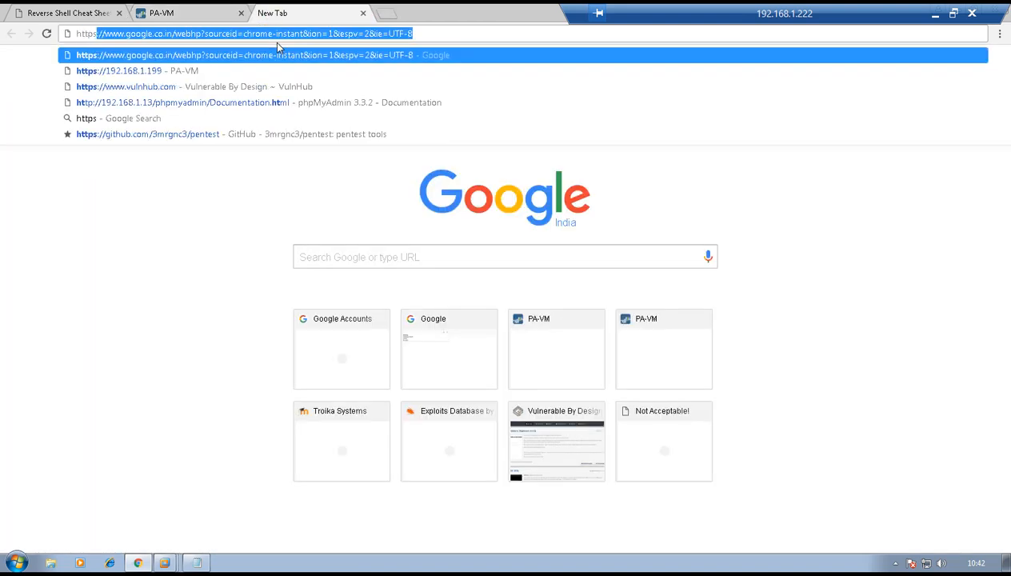
pyautogui.write('://192.1')
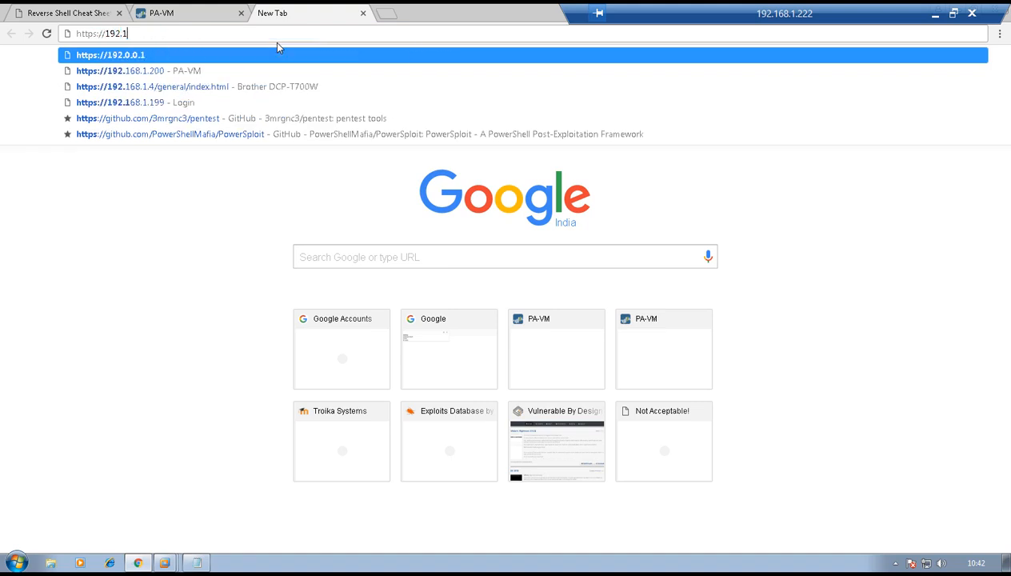
pyautogui.write('68.1.200')
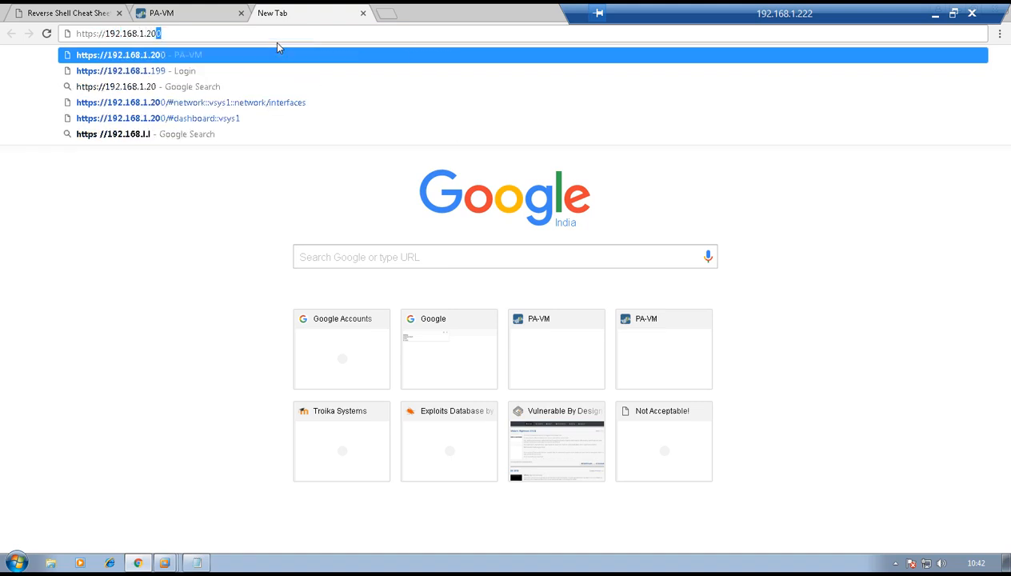
pyautogui.press('Return')
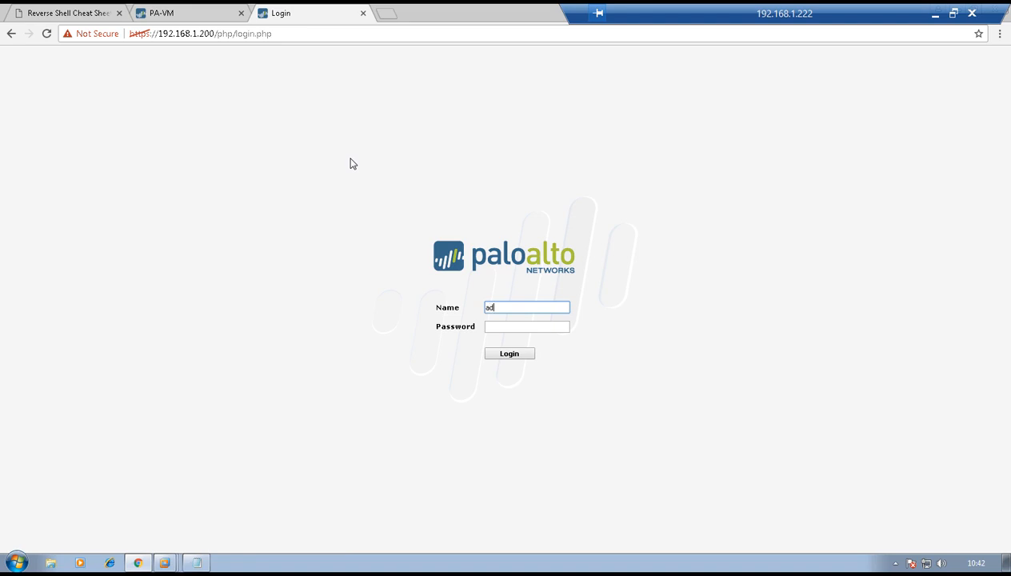
pyautogui.press('Tab')
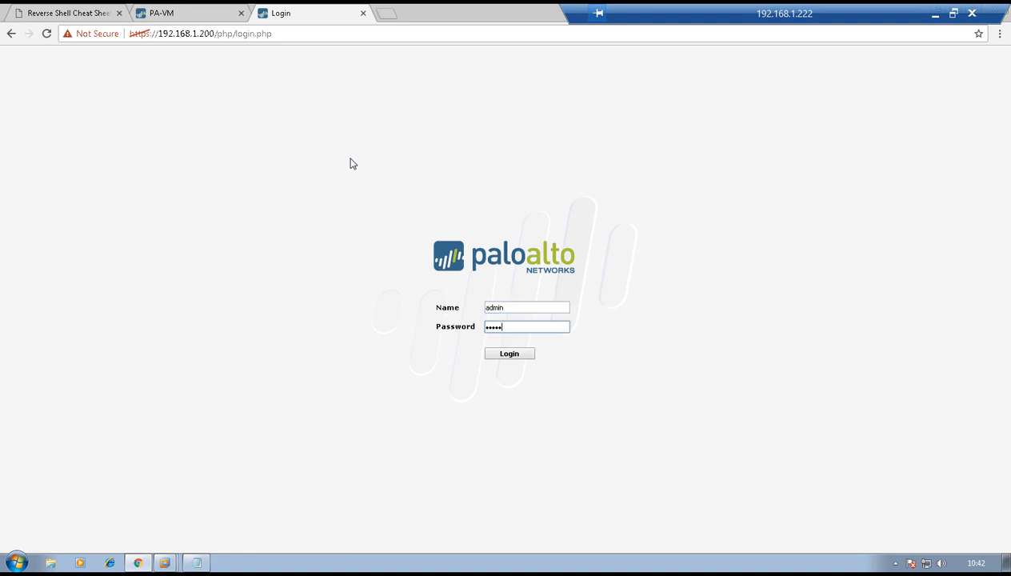
pyautogui.click(510, 354)
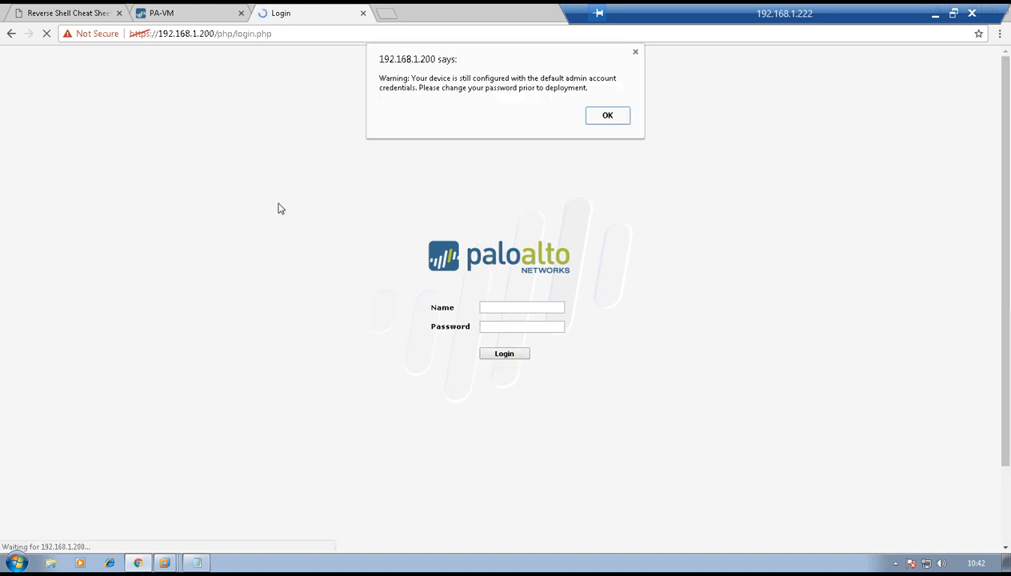
pyautogui.click(609, 115)
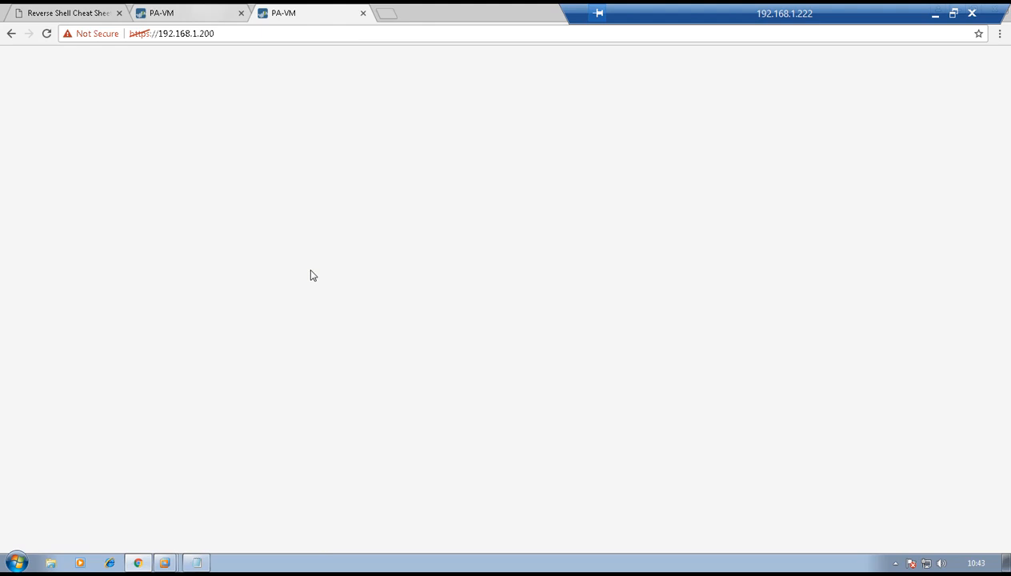
# - Close the Commit Status report on the 192.168.1.199 tab, then return to the 192.168.1.200 tab
pyautogui.click(164, 13)
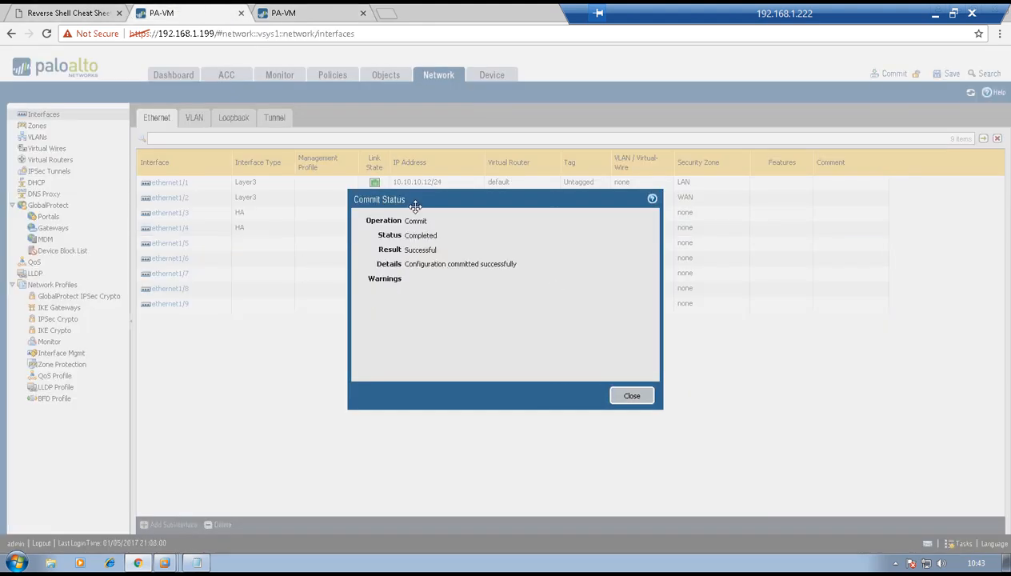
pyautogui.click(625, 398)
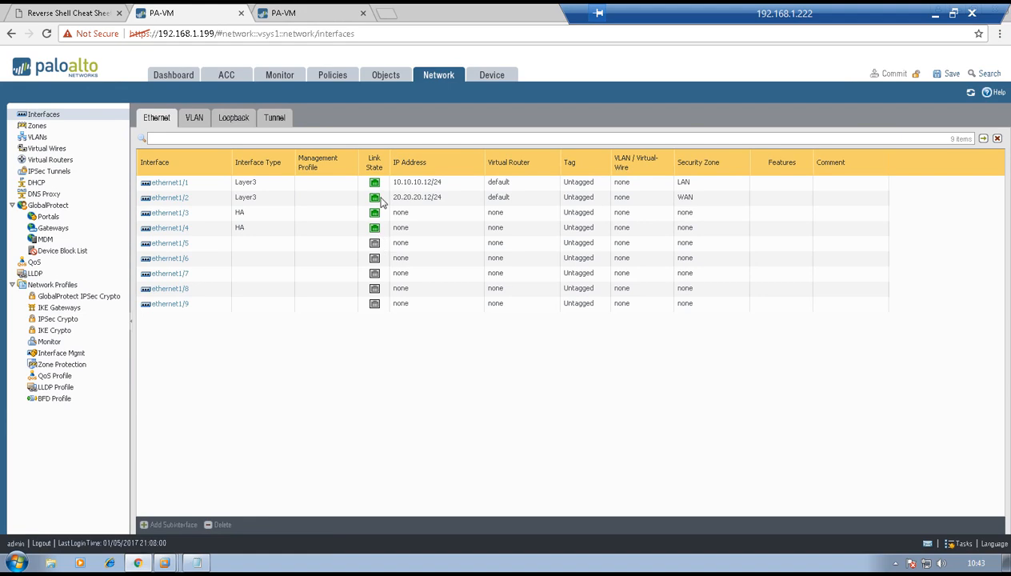
pyautogui.click(297, 13)
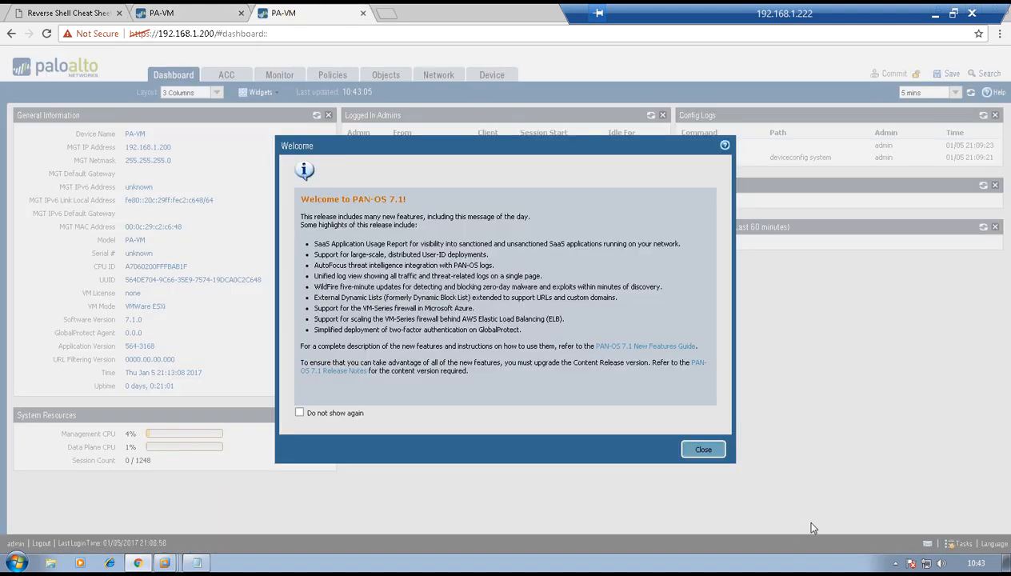
# - Make ethernet1/1 a Layer3 interface on virtual router default in a new LAN zone
pyautogui.click(720, 451)
pyautogui.click(430, 72)
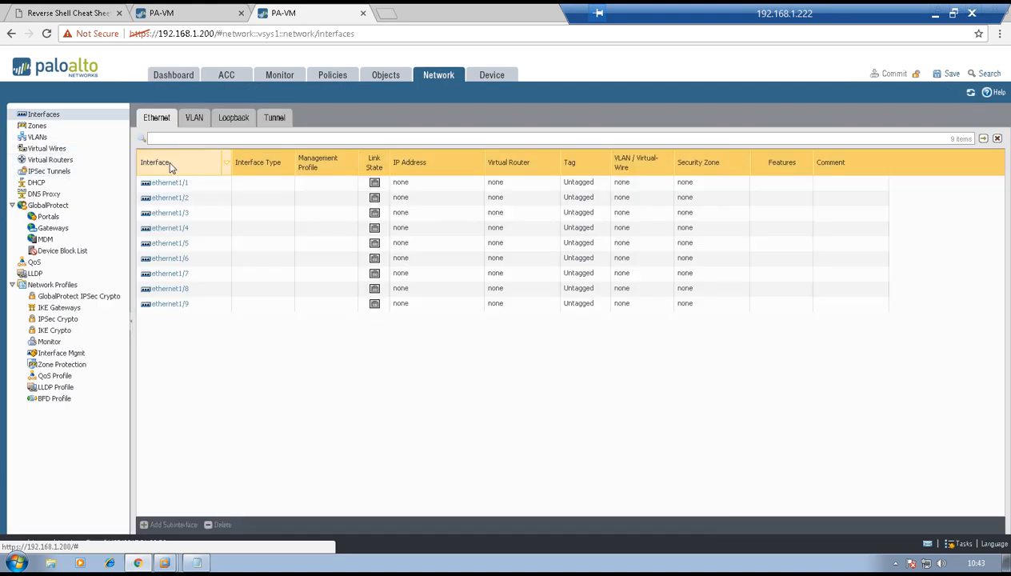
pyautogui.click(169, 182)
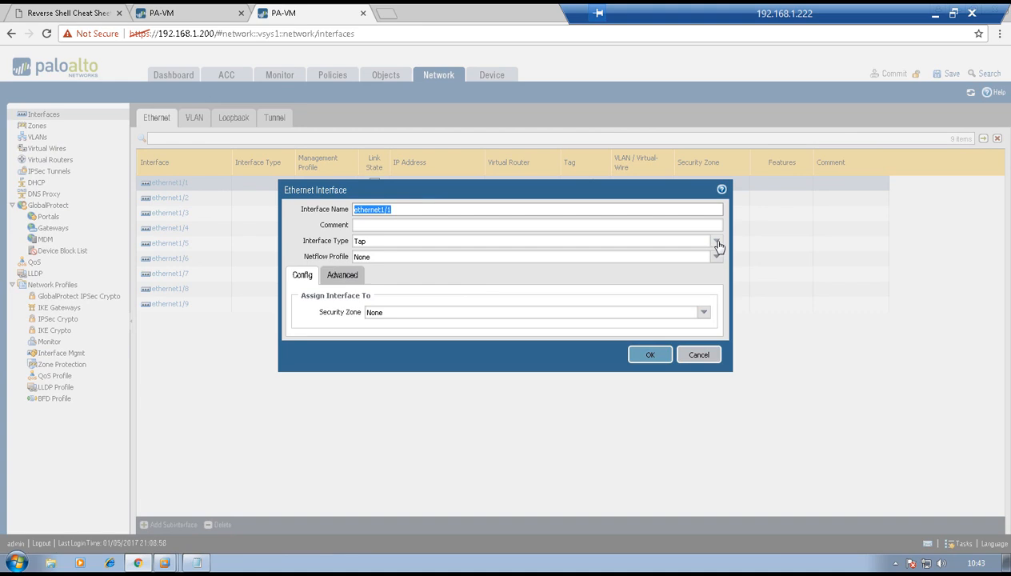
pyautogui.click(716, 242)
pyautogui.click(619, 304)
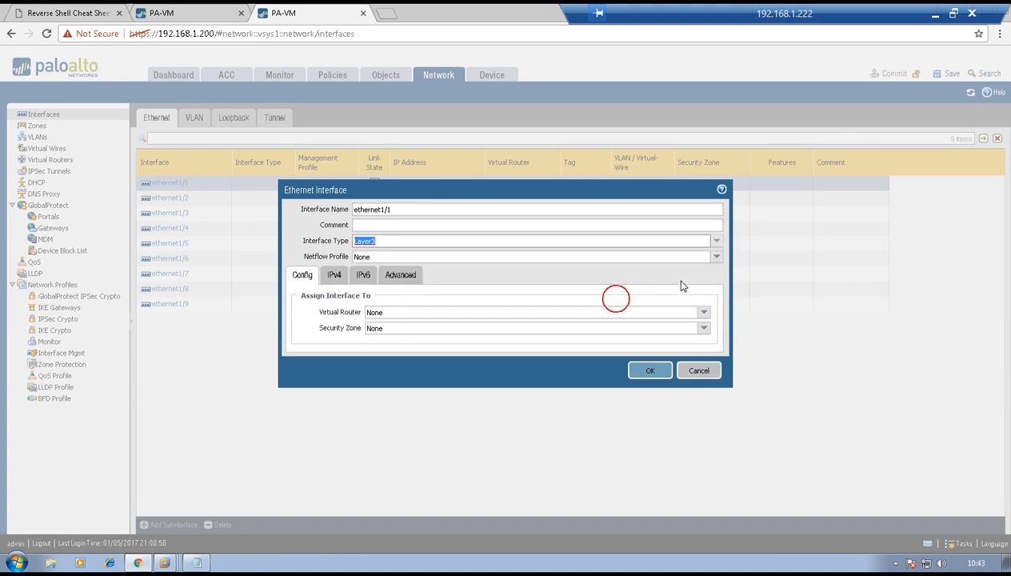
pyautogui.click(700, 313)
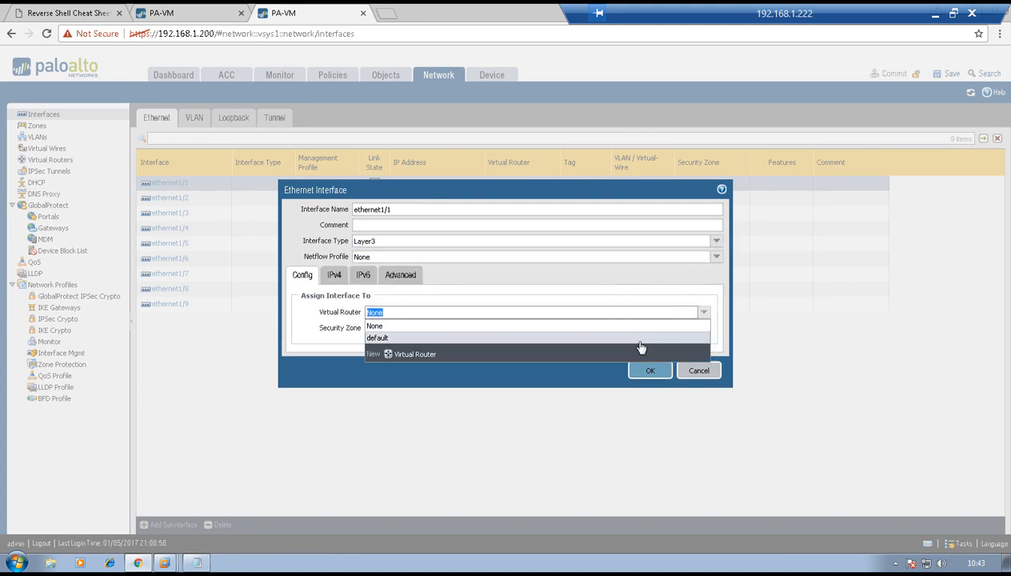
pyautogui.click(634, 340)
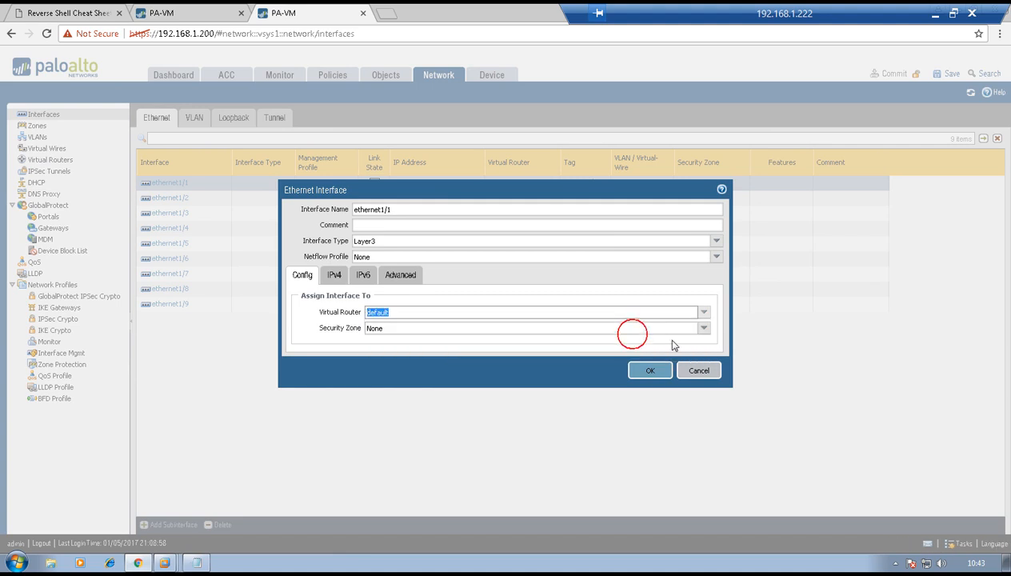
pyautogui.click(703, 328)
pyautogui.click(401, 358)
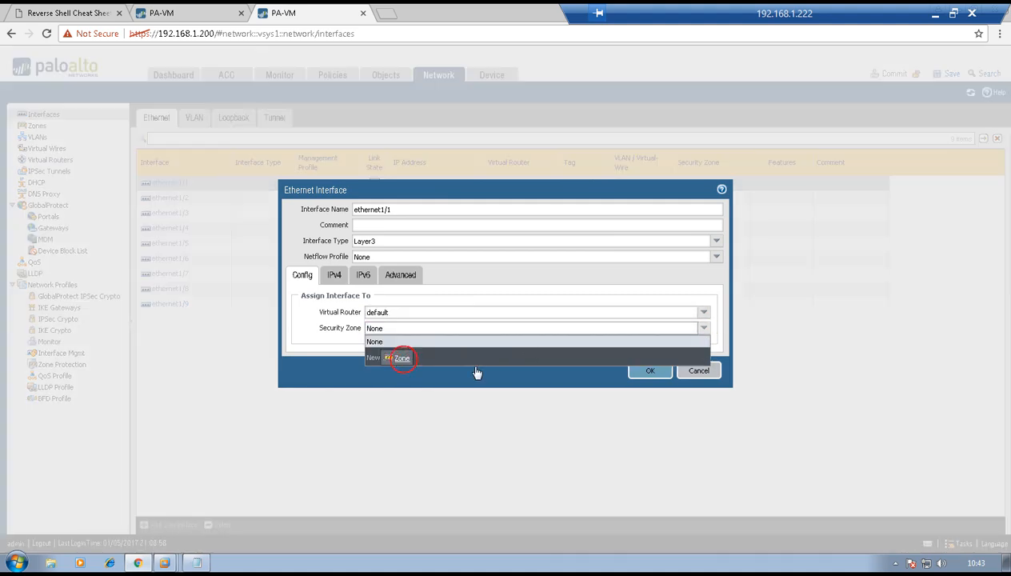
pyautogui.write('LN')
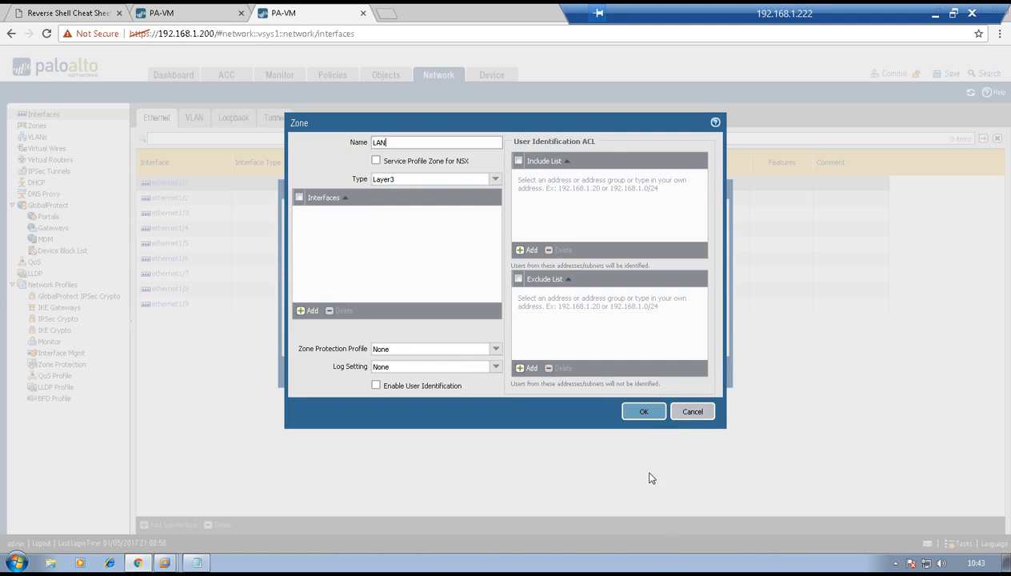
pyautogui.click(644, 411)
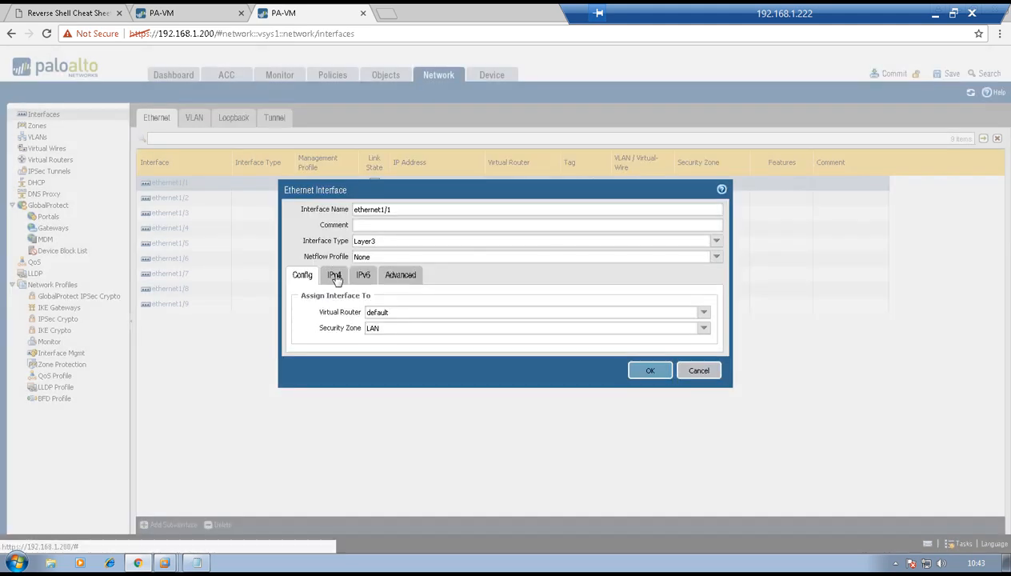
# - Add IPv4 address 10.10.10.12/24 to ethernet1/1 and save it
pyautogui.click(334, 275)
pyautogui.click(311, 396)
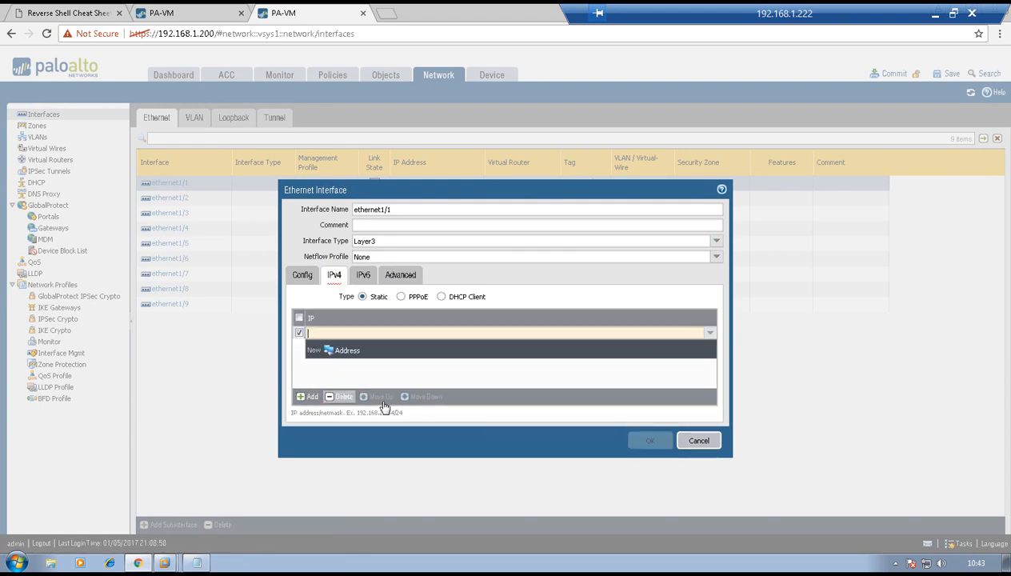
pyautogui.write('10.10.10.12/24')
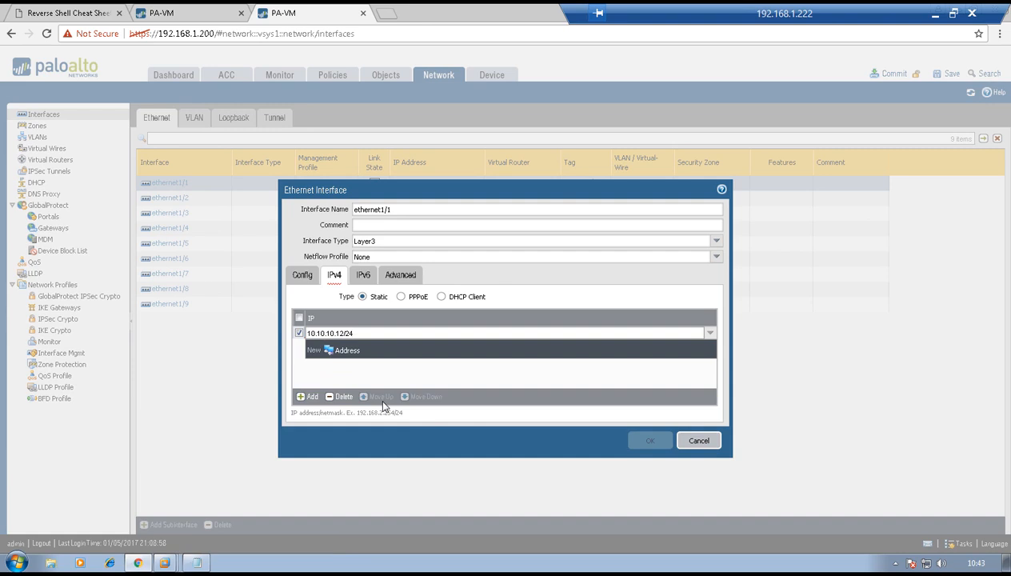
pyautogui.click(535, 446)
pyautogui.click(649, 441)
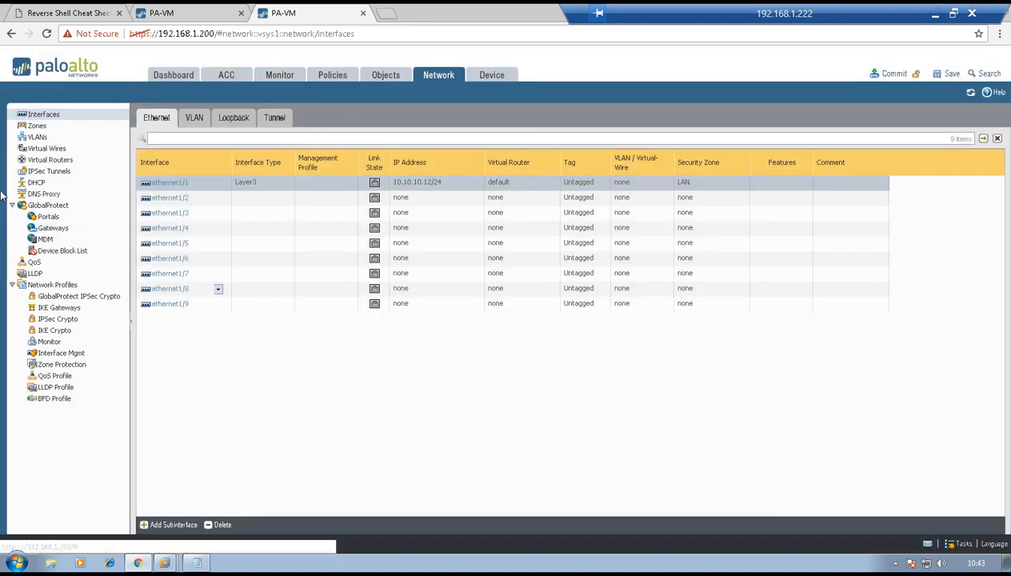
# - Make ethernet1/2 a Layer3 interface on virtual router default in a new WAN zone
pyautogui.click(165, 200)
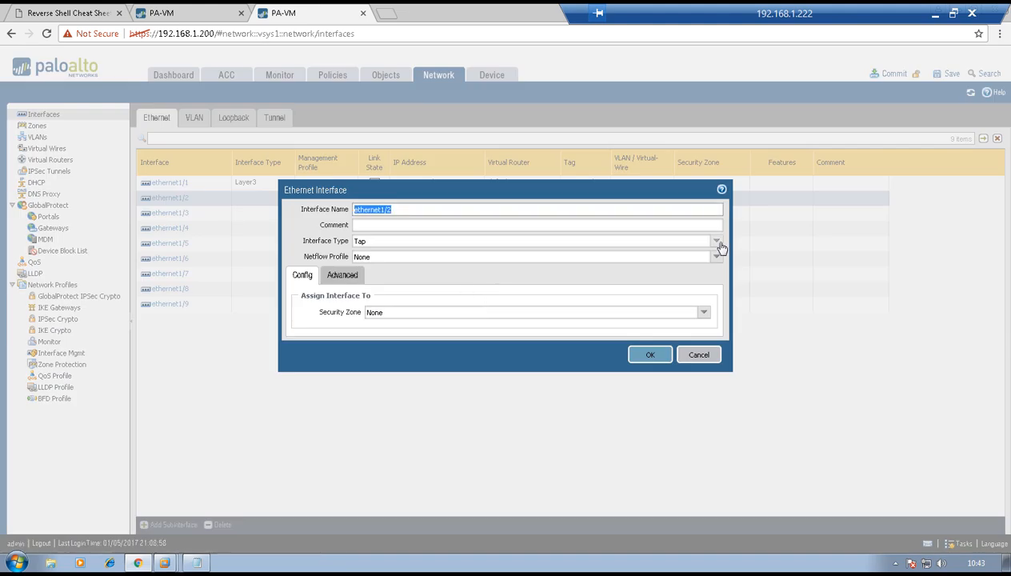
pyautogui.click(716, 241)
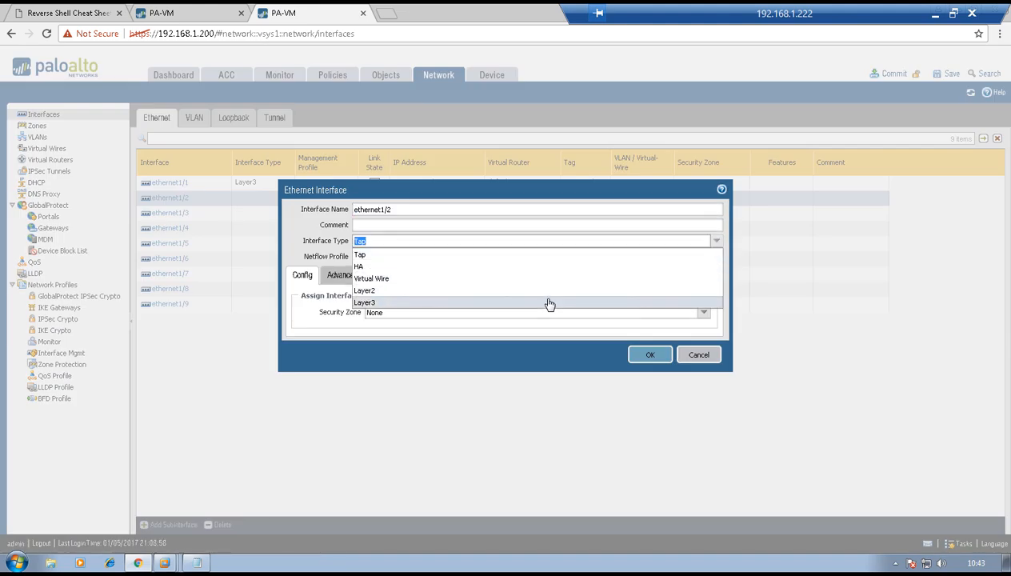
pyautogui.click(548, 302)
pyautogui.click(705, 314)
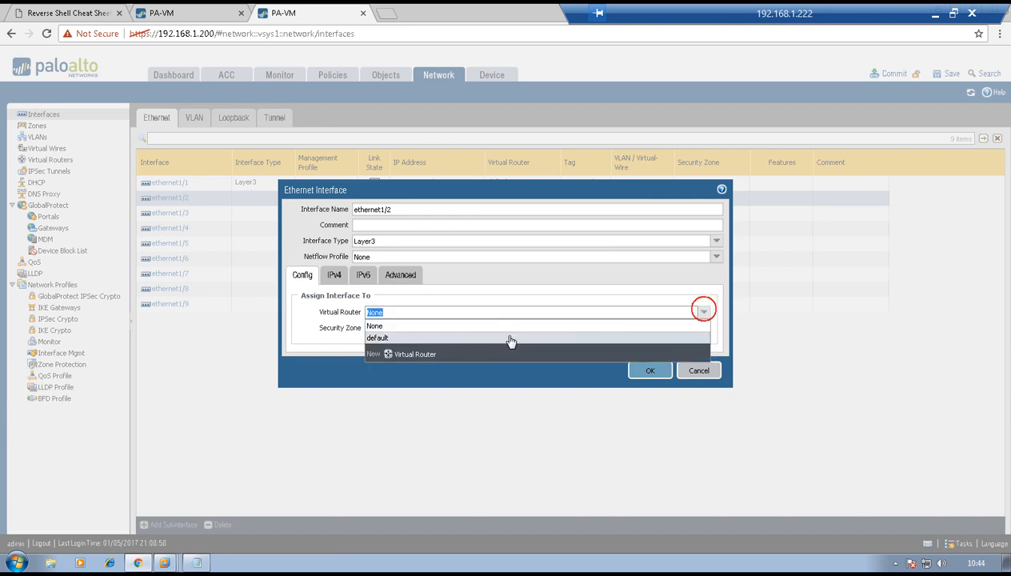
pyautogui.click(506, 339)
pyautogui.click(702, 331)
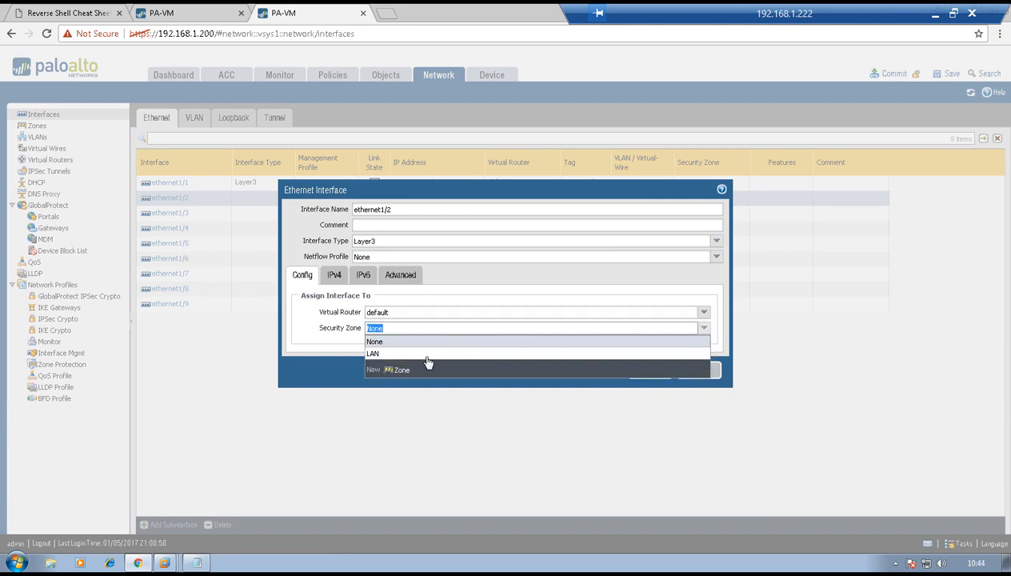
pyautogui.click(402, 372)
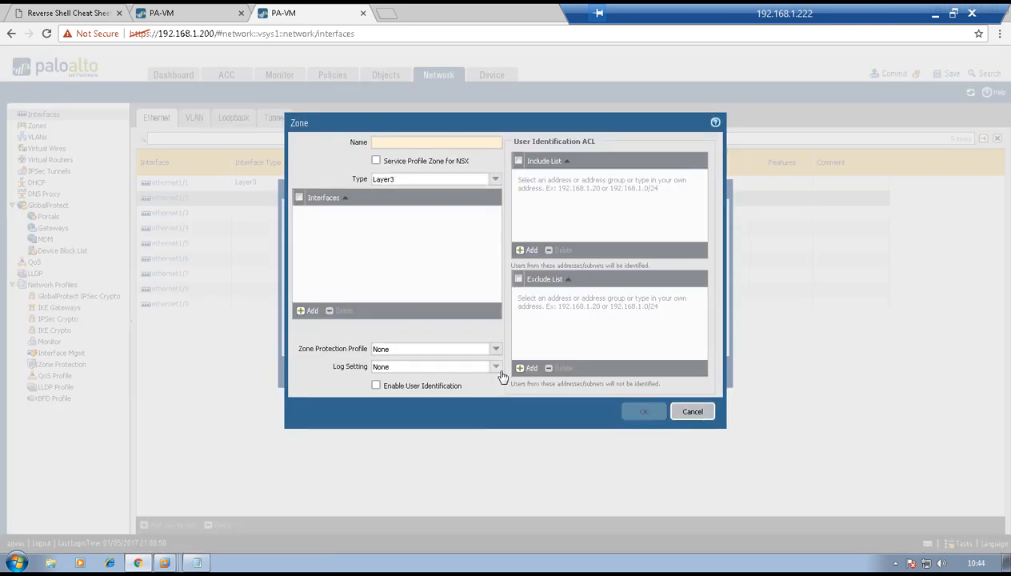
pyautogui.write('WAN')
pyautogui.click(644, 411)
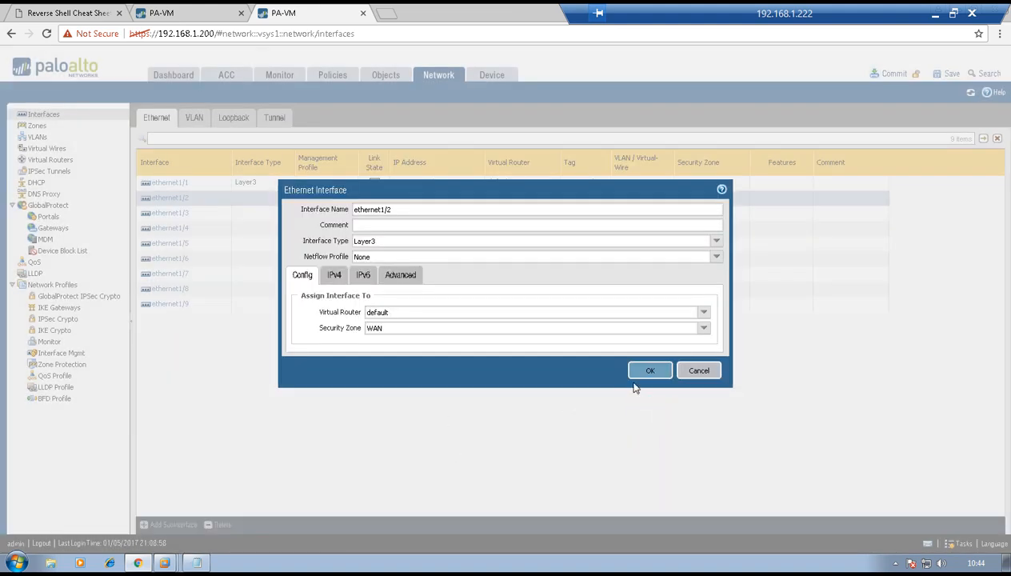
# - Add IPv4 address 20.20.20.12/24 to ethernet1/2 and save it
pyautogui.click(331, 276)
pyautogui.click(313, 396)
pyautogui.write('20.20.20.12/24')
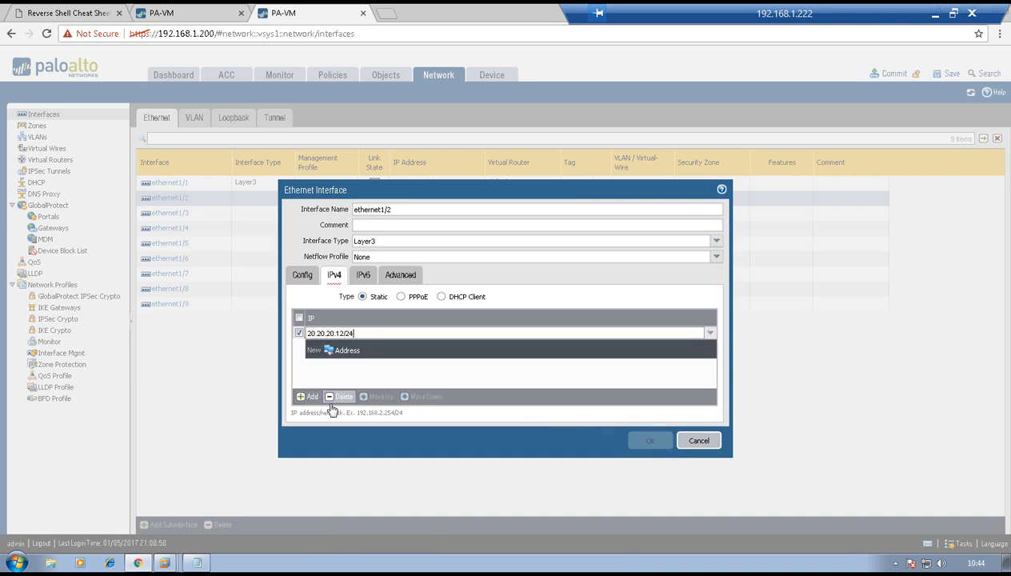
pyautogui.click(407, 445)
pyautogui.click(649, 439)
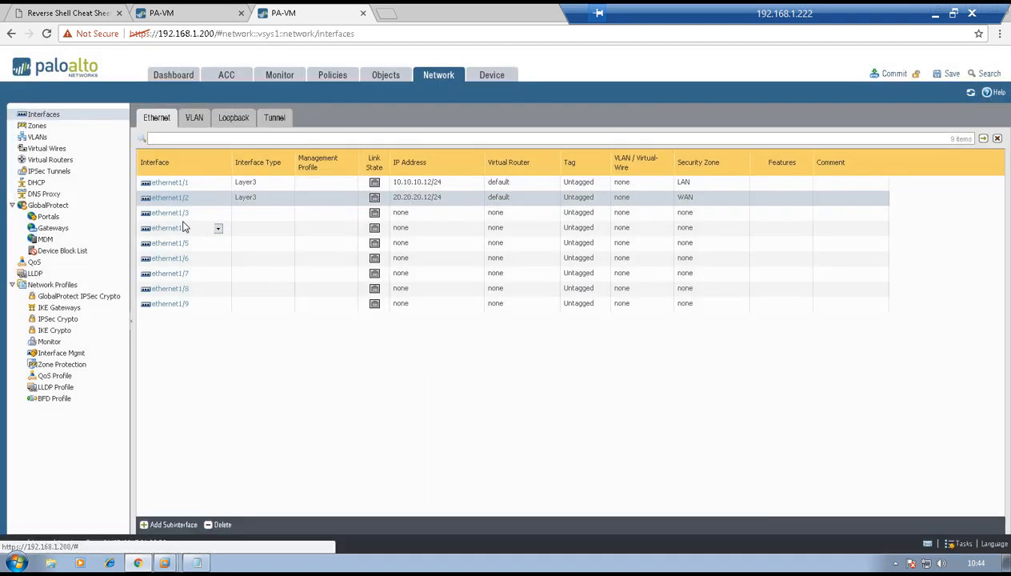
# - Set ethernet1/3 and ethernet1/4 to interface type HA and begin a commit
pyautogui.click(178, 213)
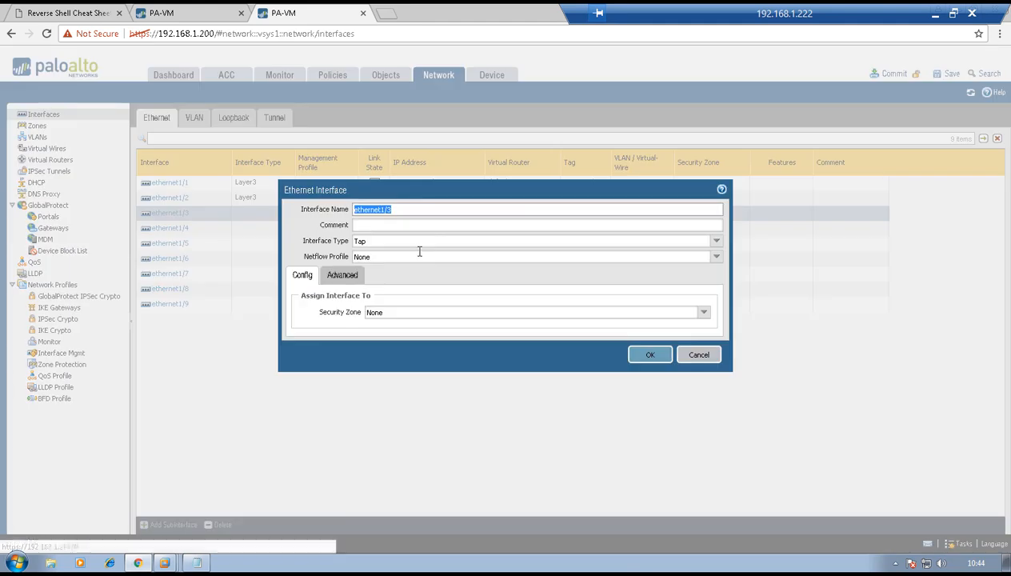
pyautogui.click(714, 242)
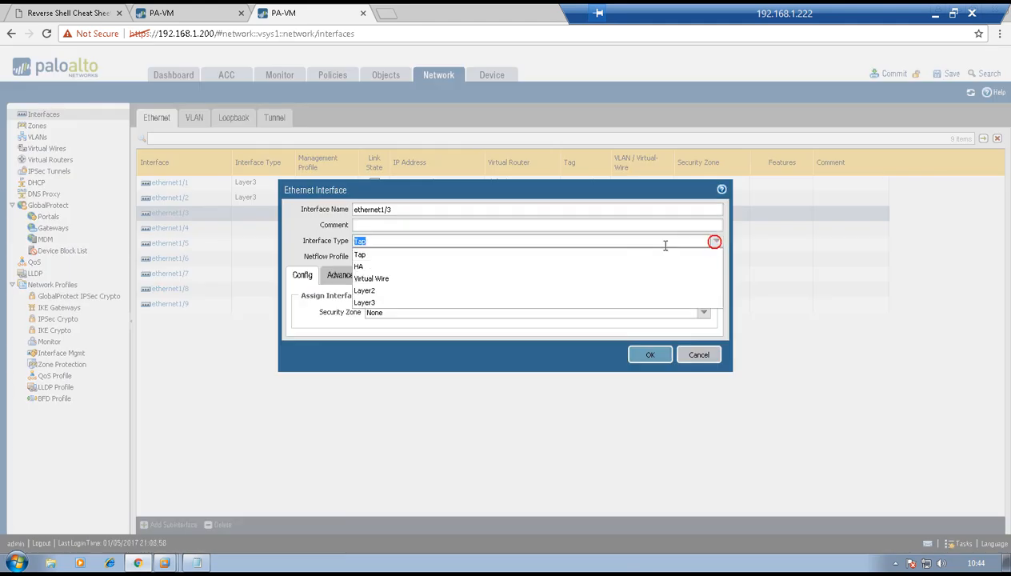
pyautogui.click(587, 273)
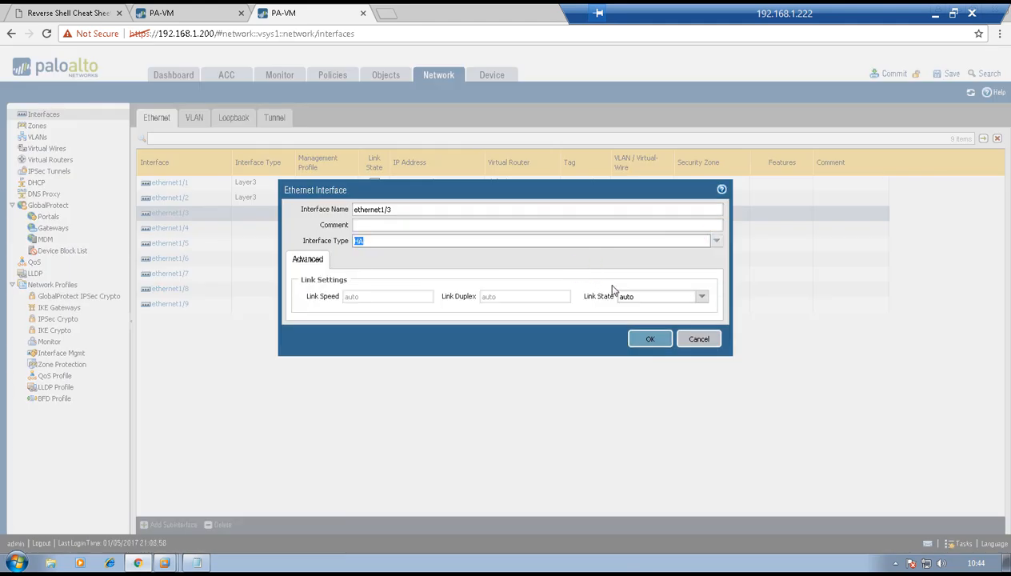
pyautogui.click(645, 352)
pyautogui.click(170, 228)
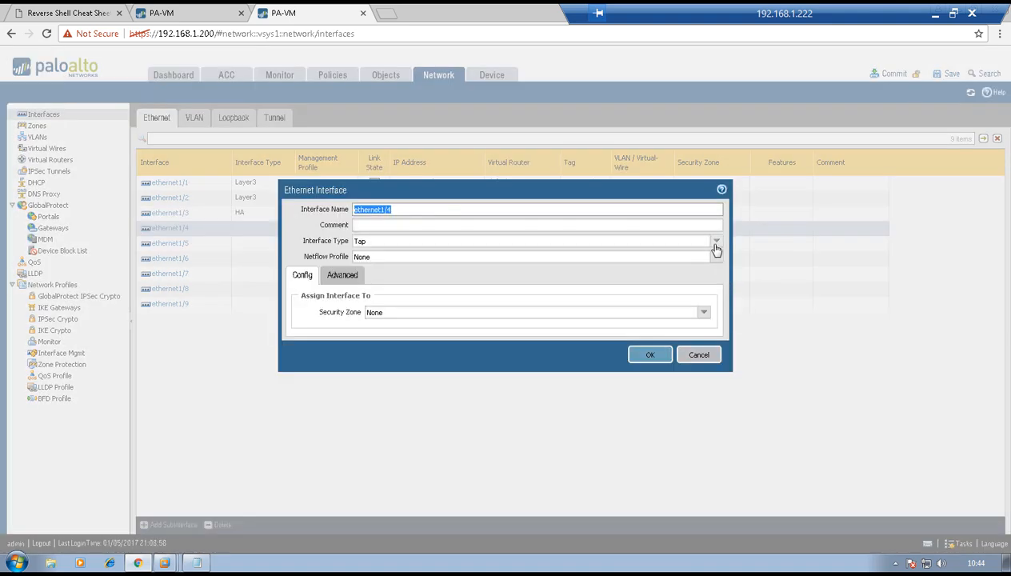
pyautogui.click(715, 244)
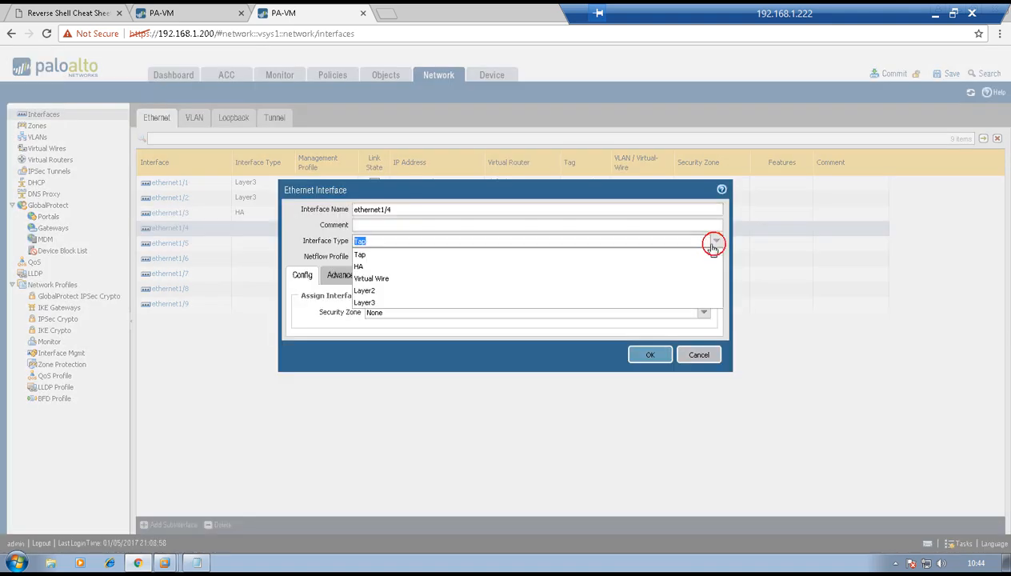
pyautogui.click(623, 268)
pyautogui.click(652, 340)
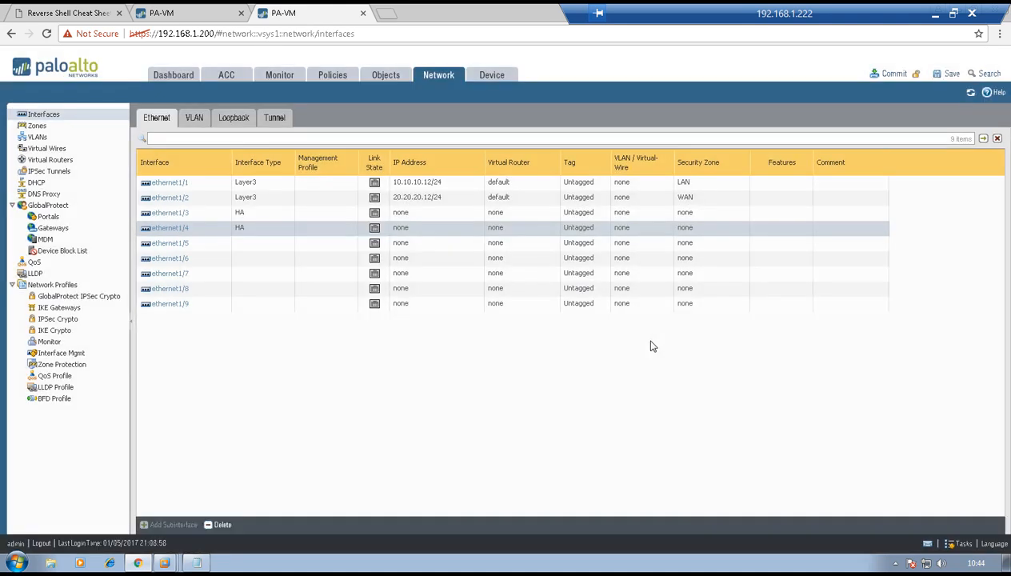
pyautogui.click(884, 73)
# - Confirm the commit, then switch to the 192.168.1.199 firewall's tab
pyautogui.click(558, 353)
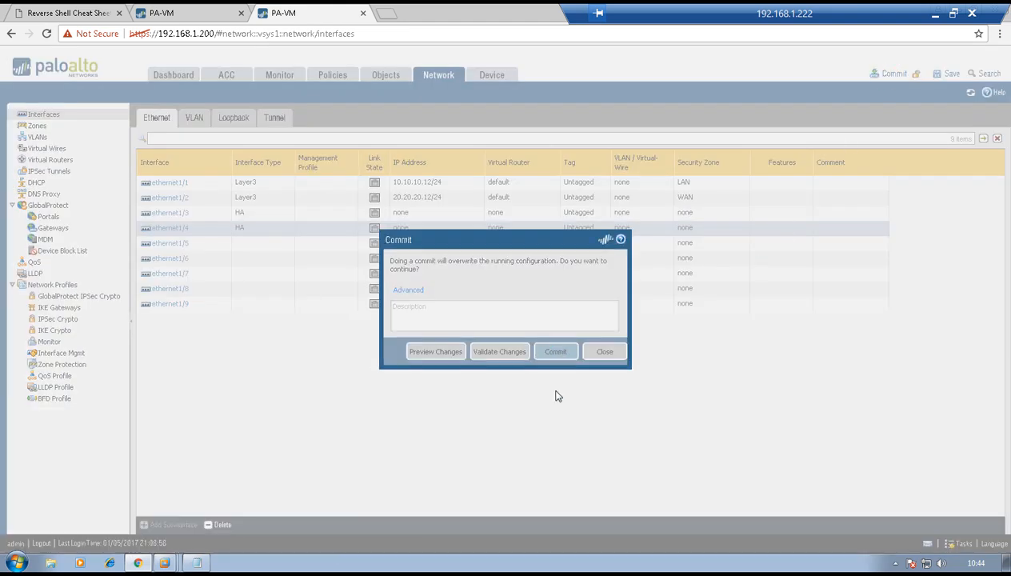
pyautogui.click(182, 10)
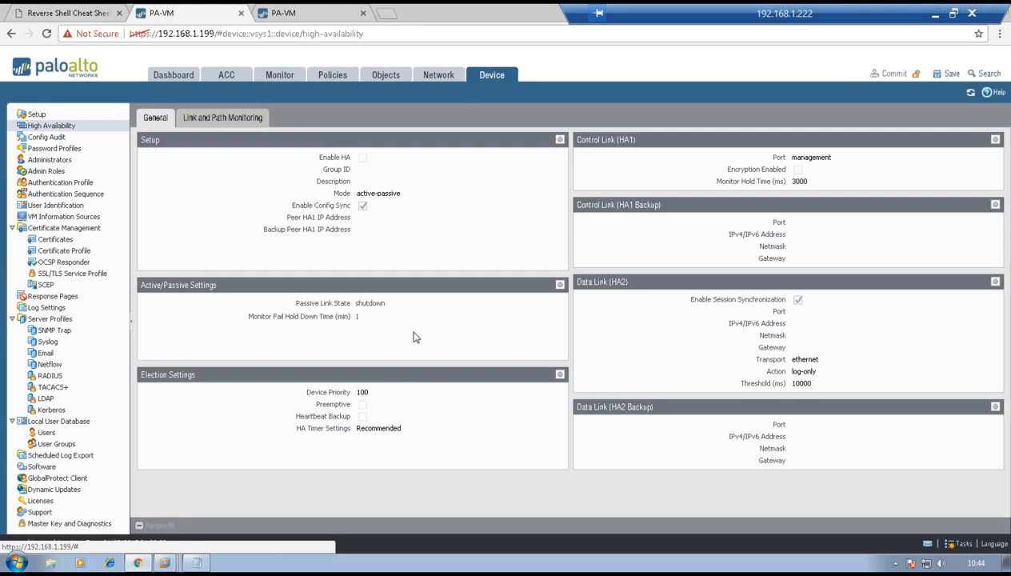
# - Enable HA with group ID 1 in the HA Setup dialog, then minimize the remote desktop
pyautogui.click(560, 141)
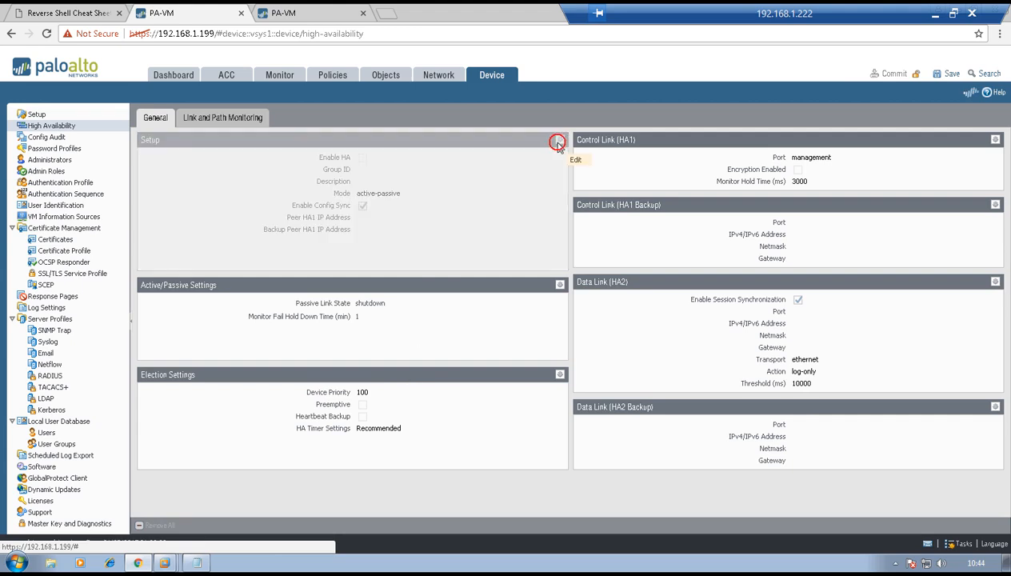
pyautogui.click(484, 246)
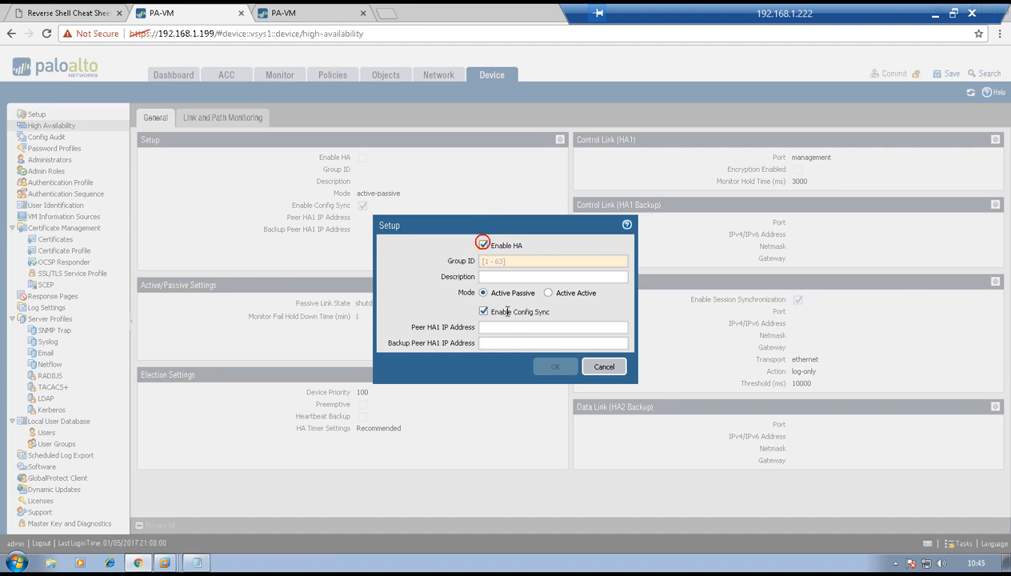
pyautogui.click(507, 260)
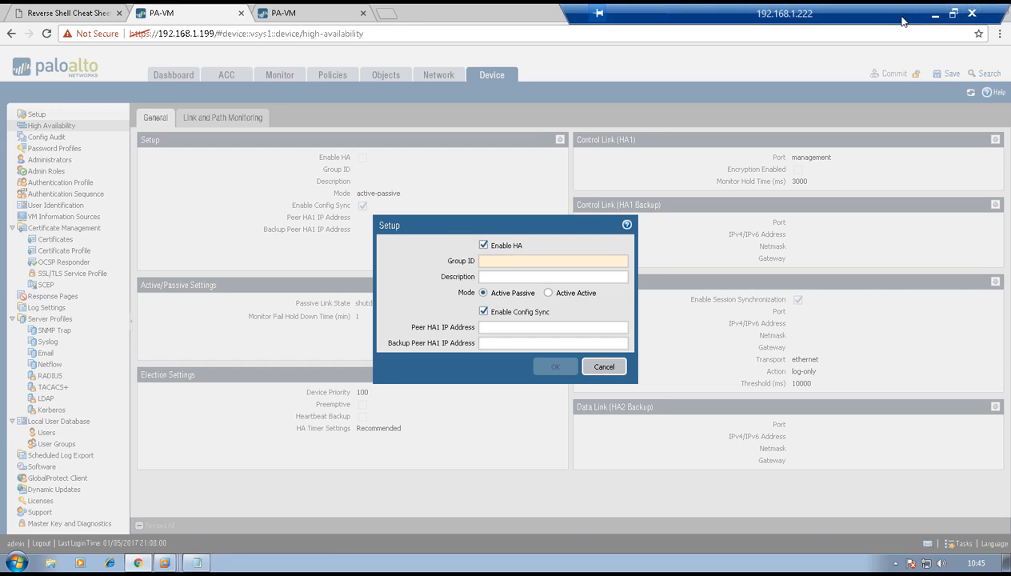
pyautogui.write('1')
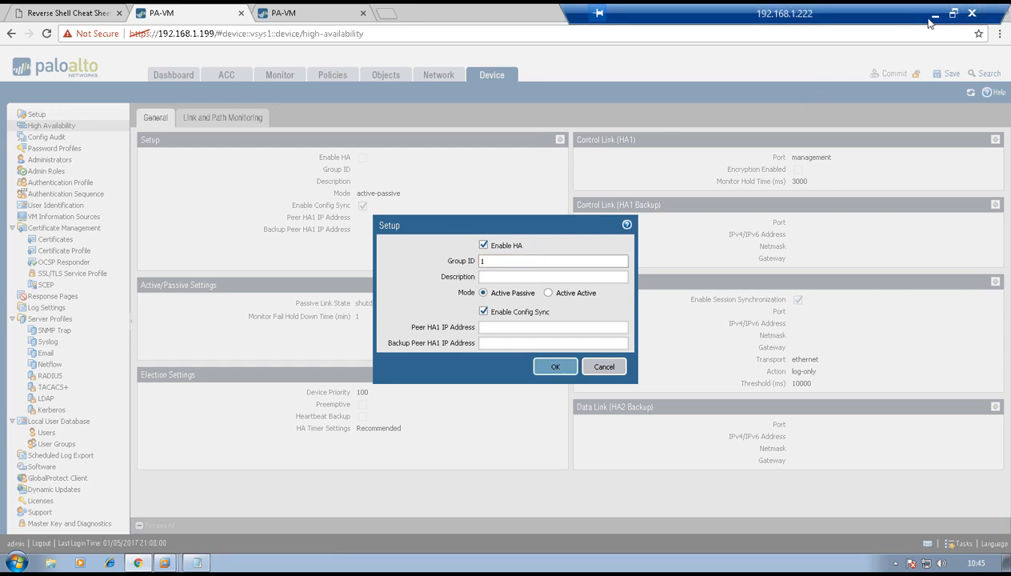
pyautogui.click(935, 14)
pyautogui.click(876, 559)
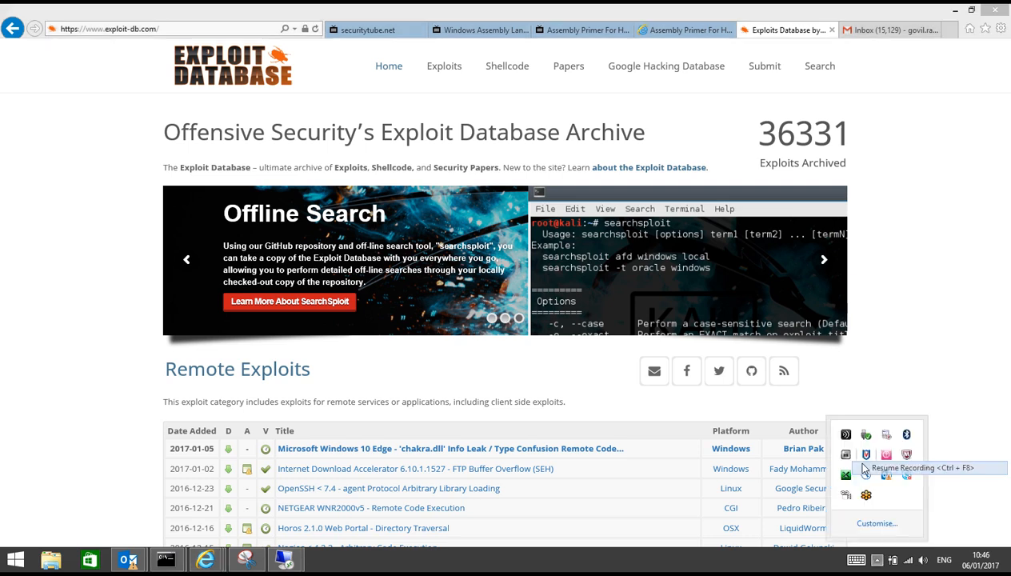
# - Restore the 192.168.1.222 remote desktop session to full screen from the taskbar
pyautogui.moveTo(284, 559)
pyautogui.click(320, 492)
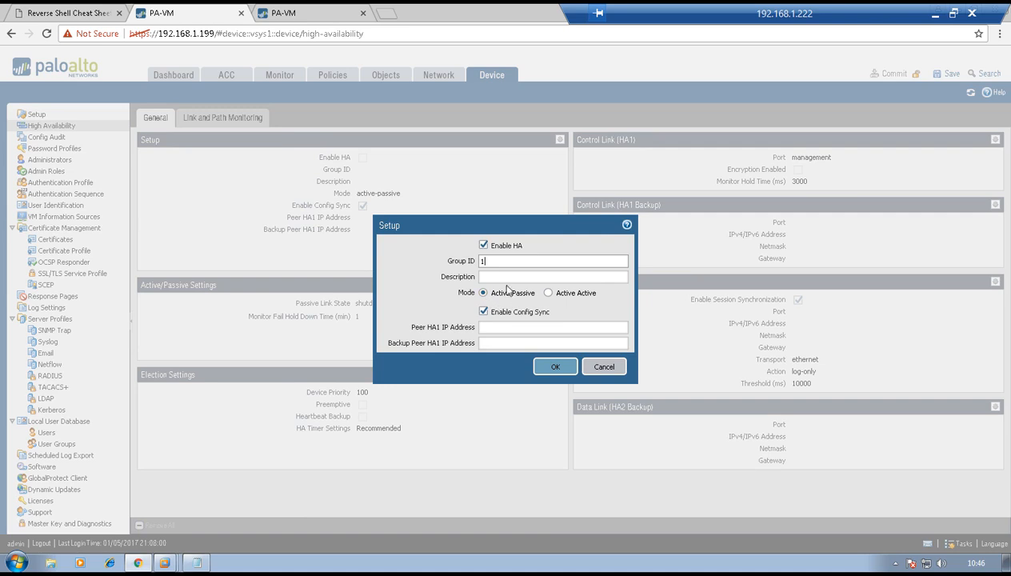
# - Enter 1.1.1.2 as the peer HA1 IP address and save the HA setup
pyautogui.click(498, 328)
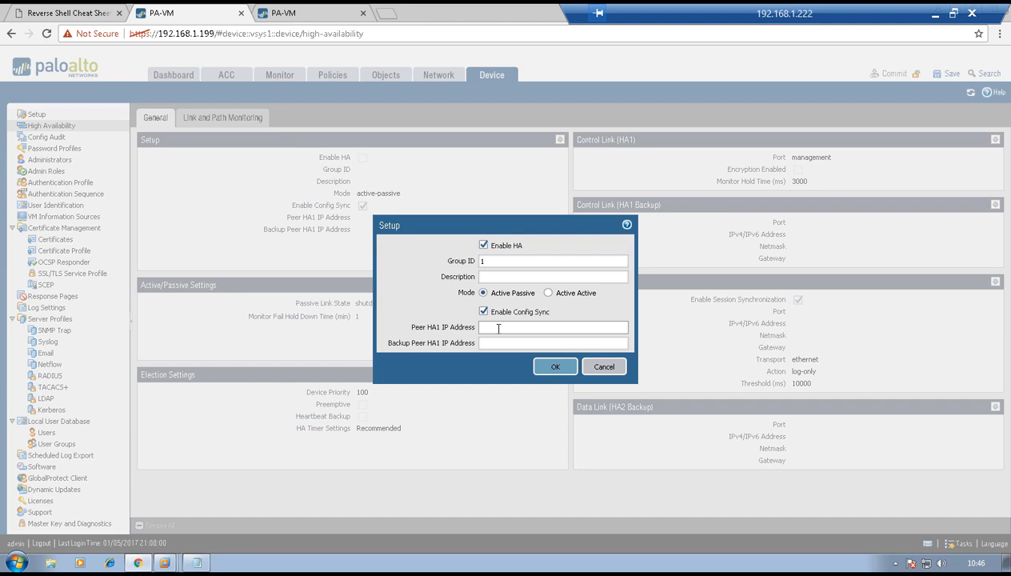
pyautogui.click(499, 328)
pyautogui.write('1.1.1')
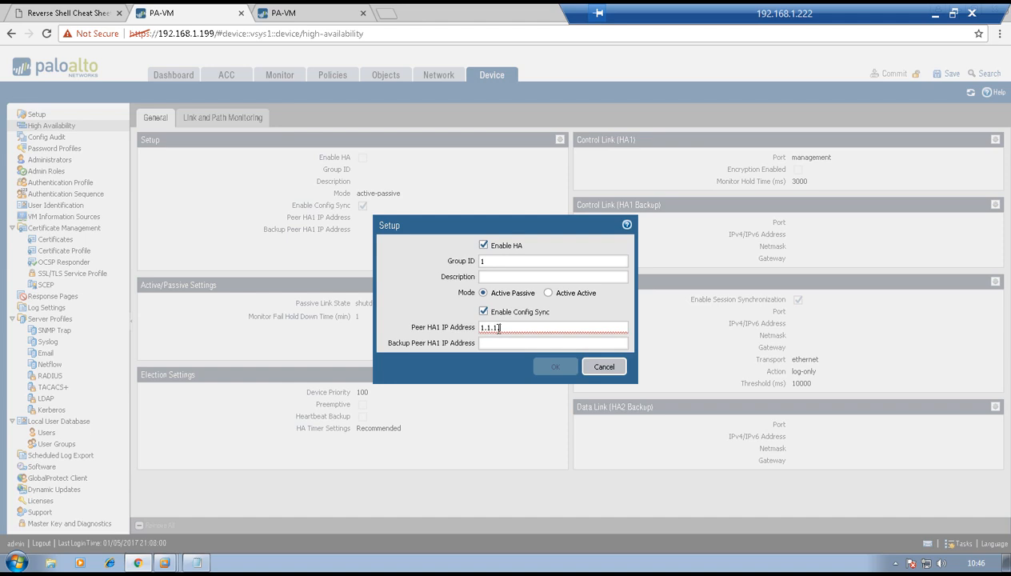
pyautogui.write('.2')
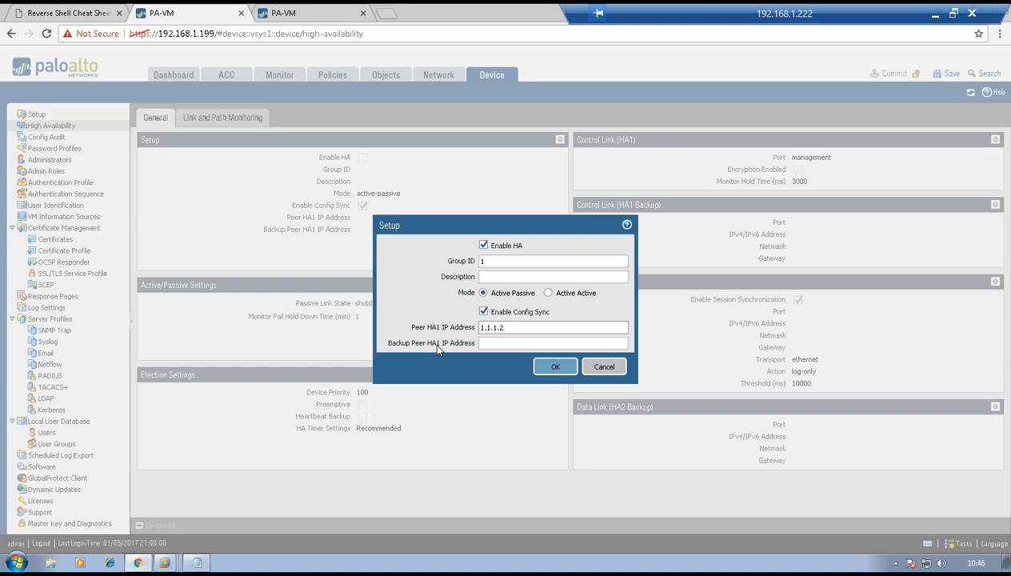
pyautogui.click(553, 368)
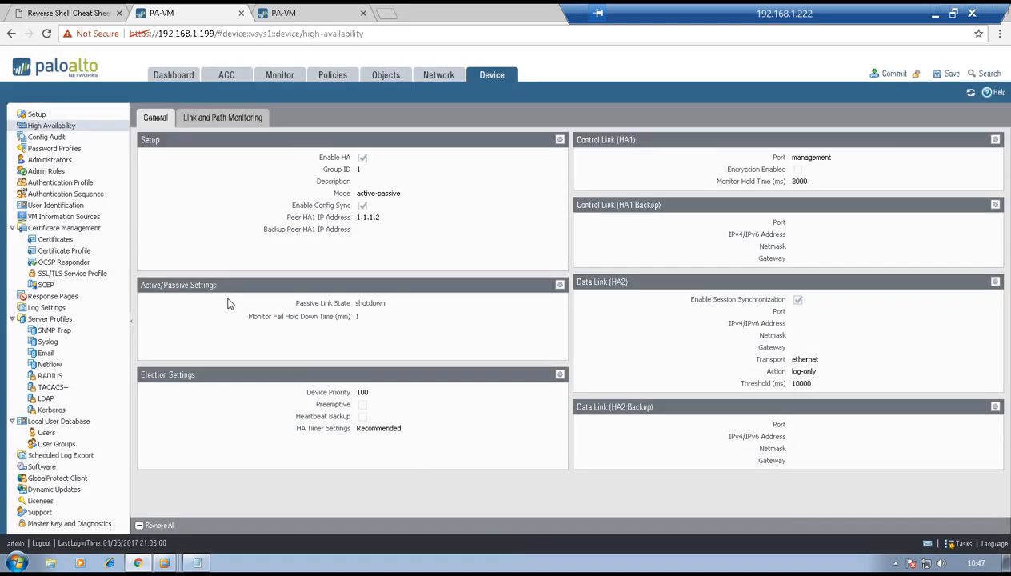
# - Open Active/Passive Settings, showing passive link state Shutdown and hold-down time 1
pyautogui.click(560, 285)
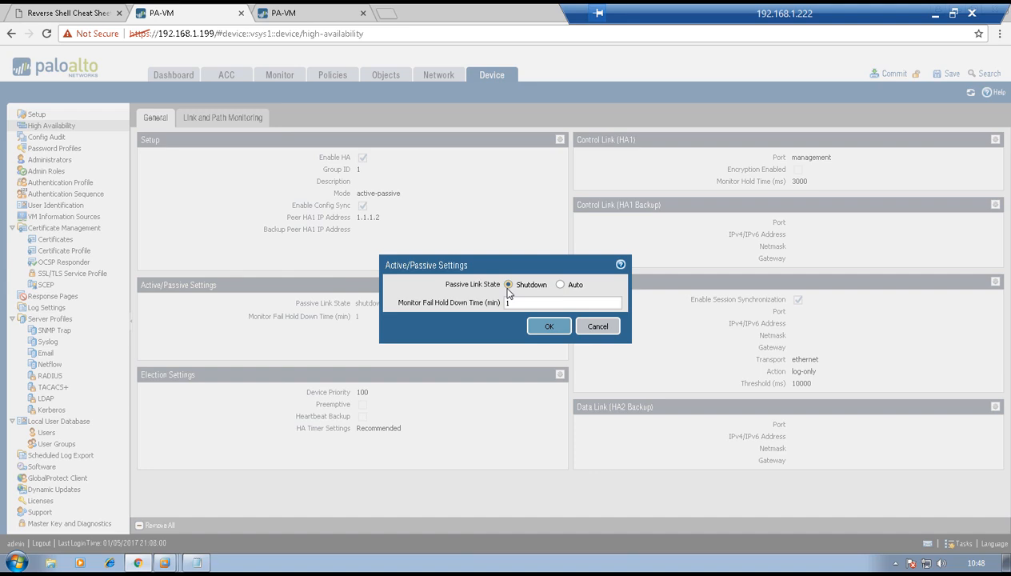
# - Keep the active/passive settings unchanged and set the election device priority to 50
pyautogui.click(542, 328)
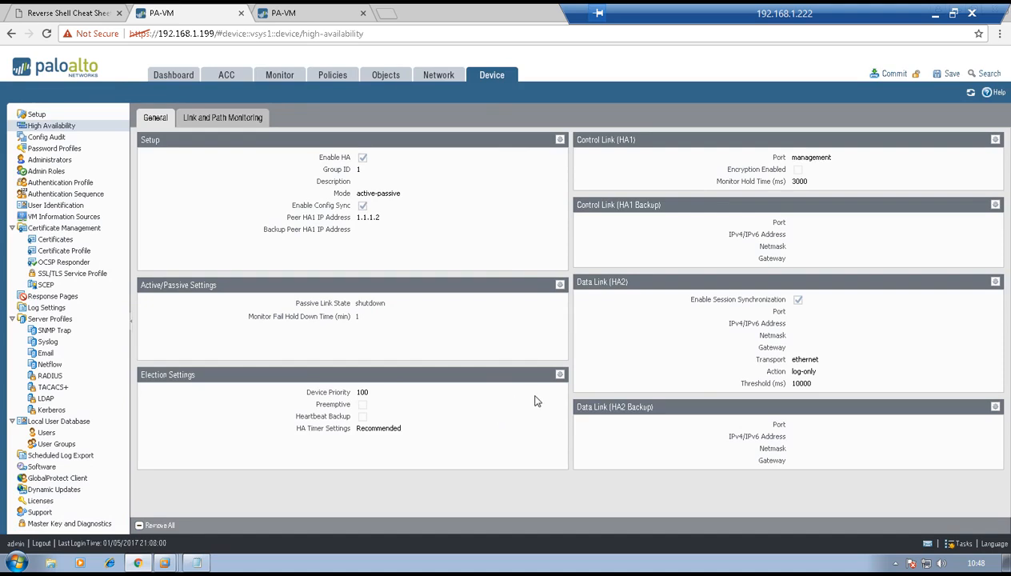
pyautogui.click(559, 374)
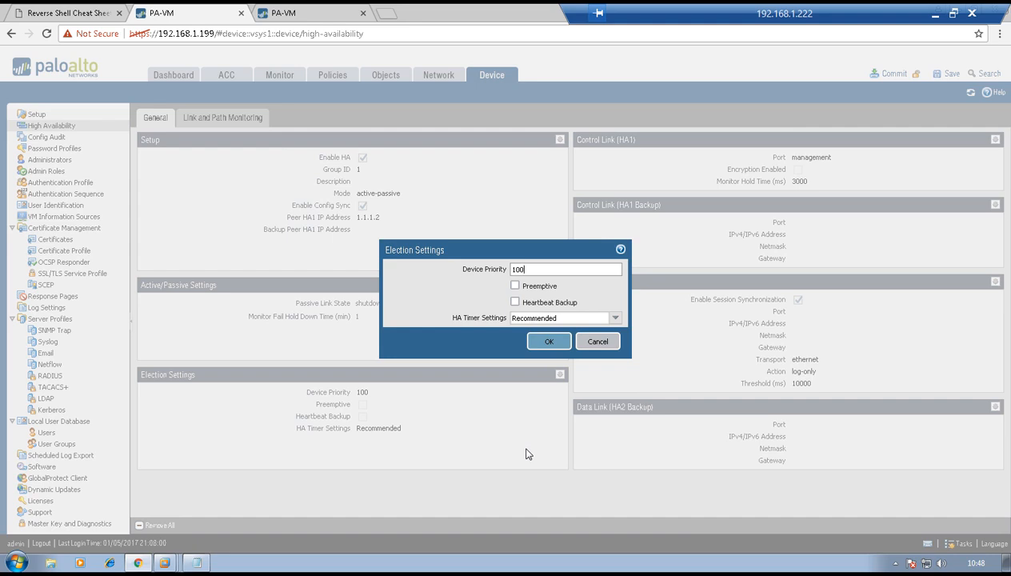
pyautogui.press('BackSpace')
pyautogui.press('BackSpace')
pyautogui.press('BackSpace')
pyautogui.write('50')
pyautogui.click(546, 342)
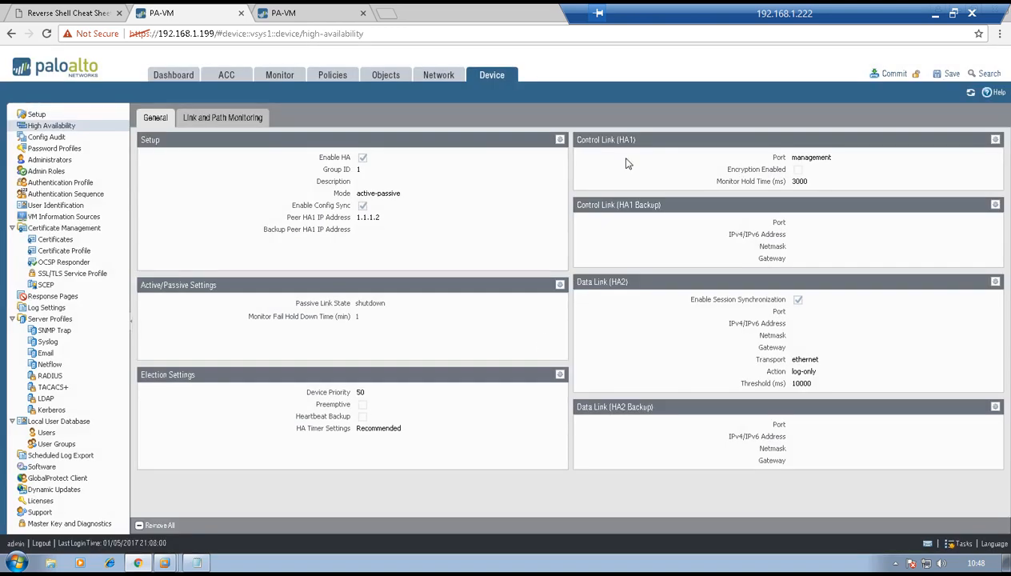
# - Set Control Link (HA1) to port ethernet1/3 with IP 1.1.1.1 and netmask 255.255.255.0
pyautogui.click(996, 141)
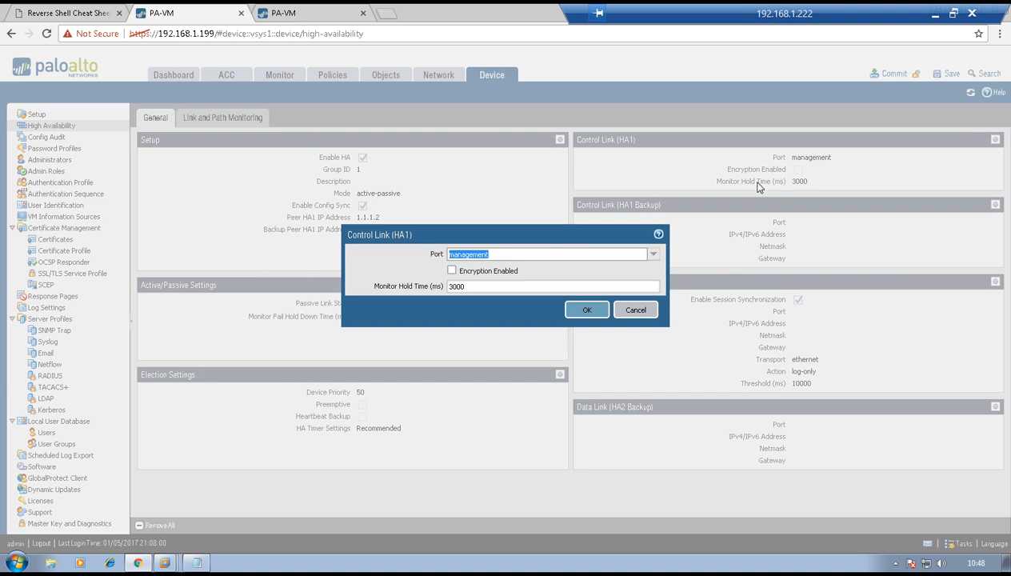
pyautogui.click(655, 254)
pyautogui.click(655, 256)
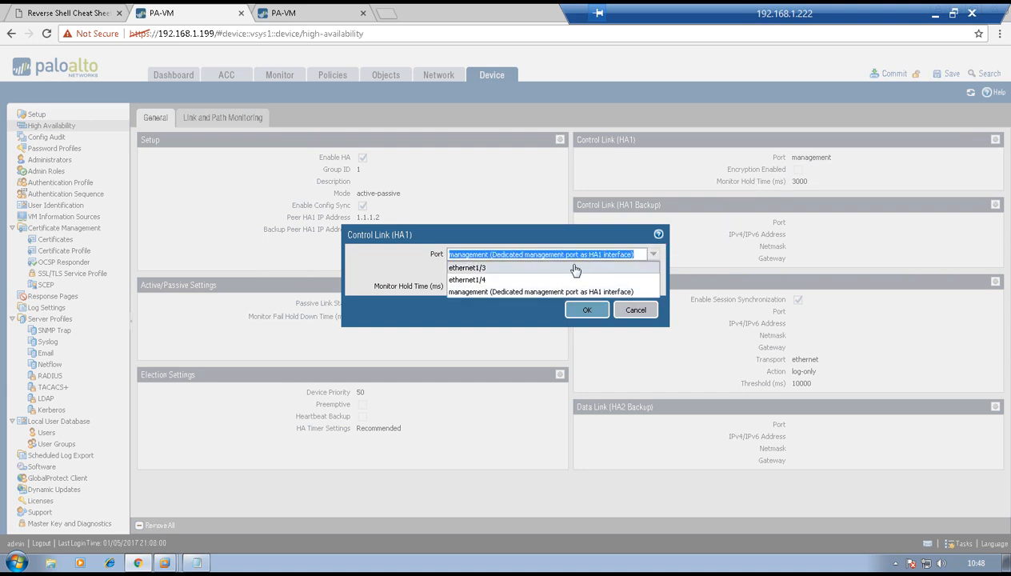
pyautogui.click(554, 272)
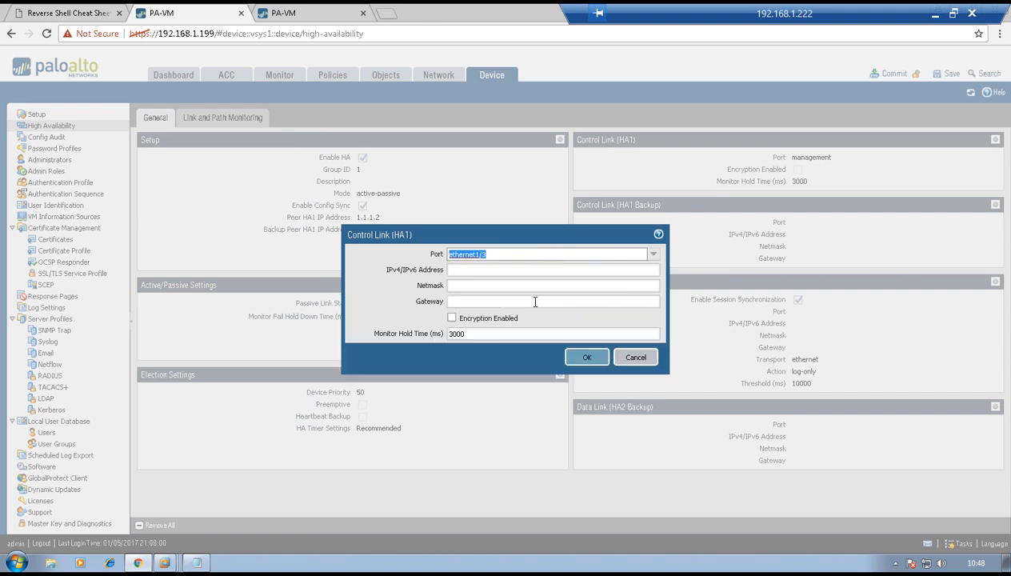
pyautogui.click(496, 268)
pyautogui.write('1.1.1.1')
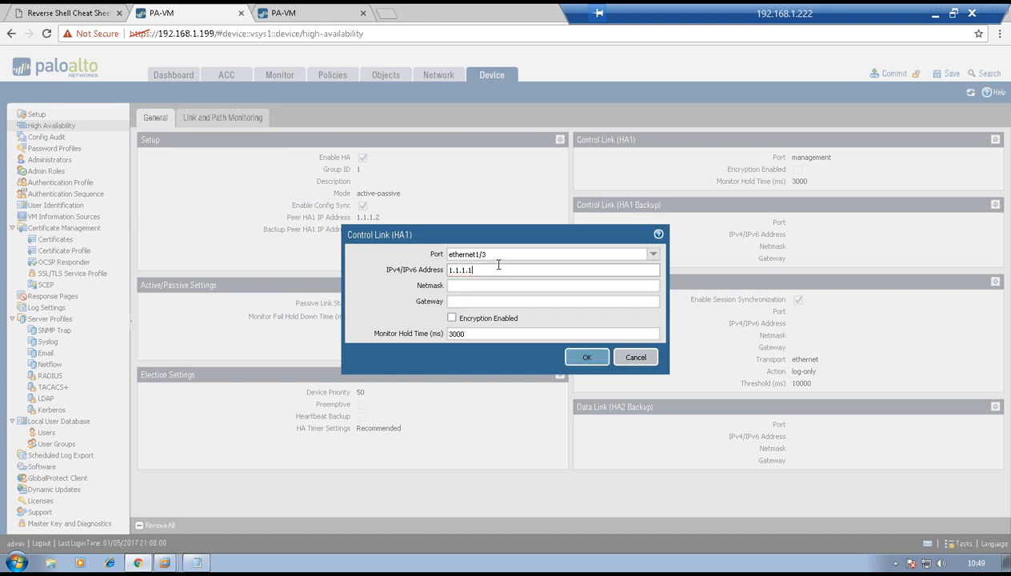
pyautogui.click(487, 285)
pyautogui.write('255.255.')
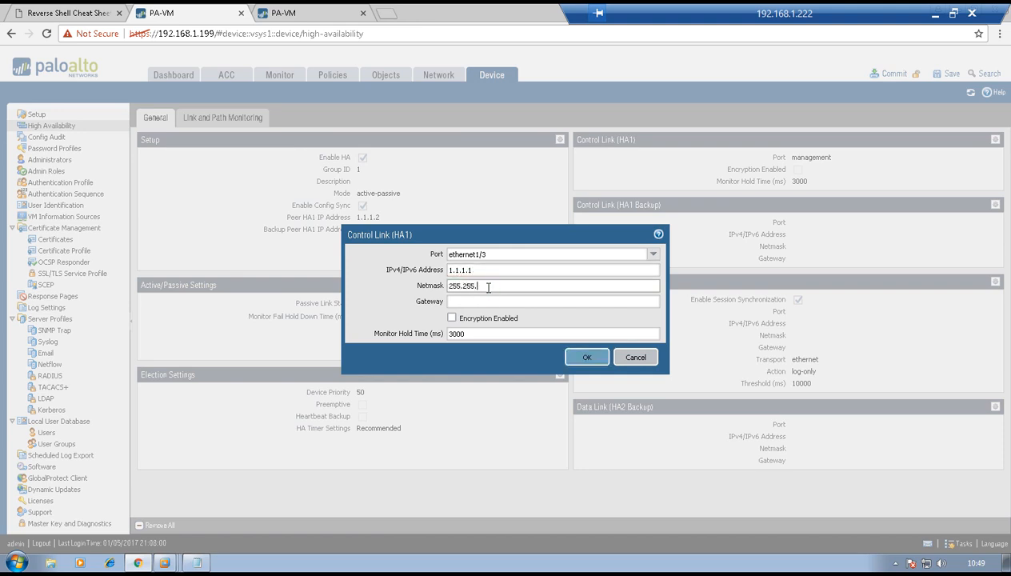
pyautogui.write('255.0')
pyautogui.click(586, 359)
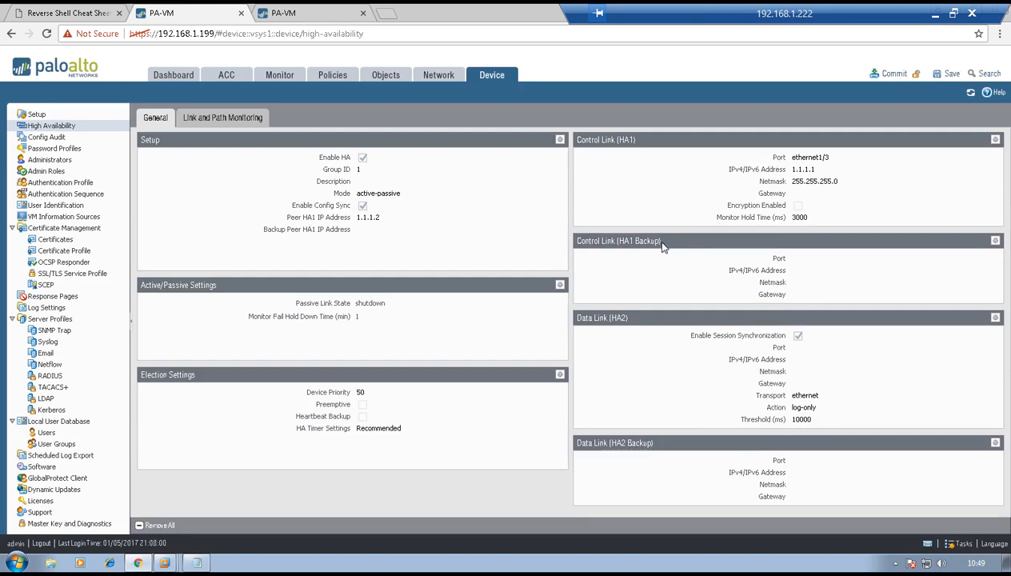
# - Set the Data Link (HA2) port to ethernet1/4 and save it
pyautogui.click(995, 317)
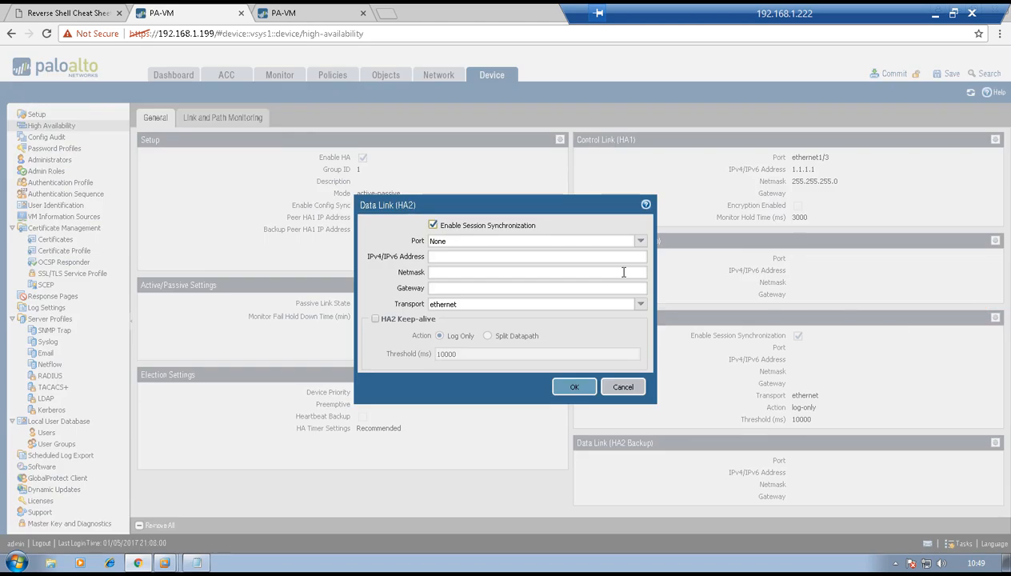
pyautogui.click(639, 242)
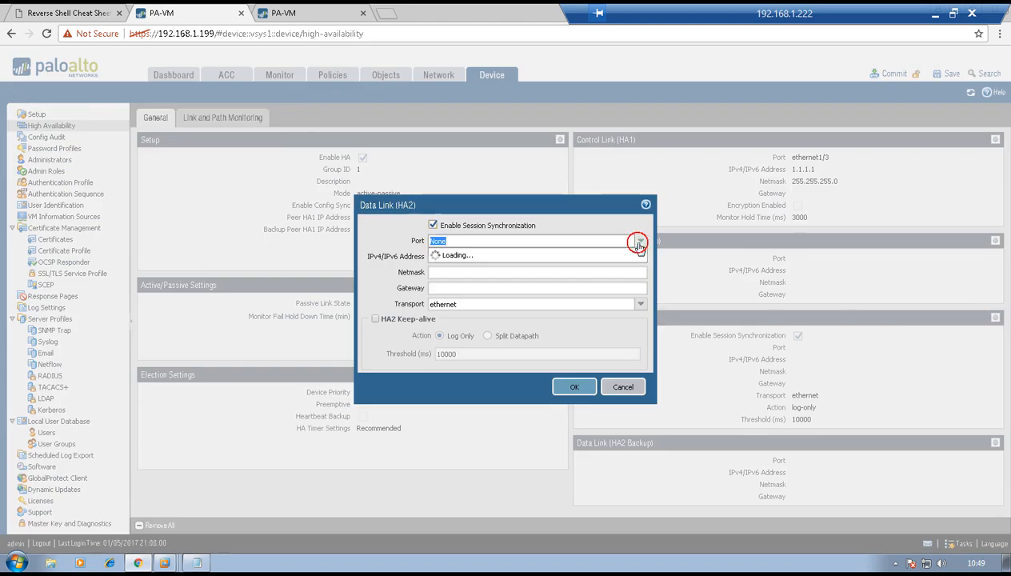
pyautogui.click(596, 279)
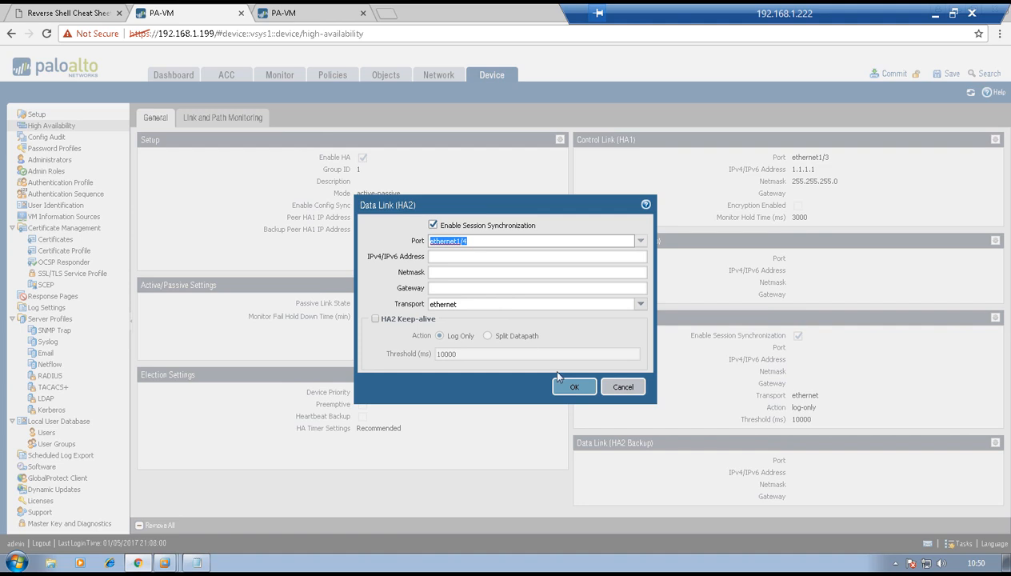
pyautogui.click(572, 389)
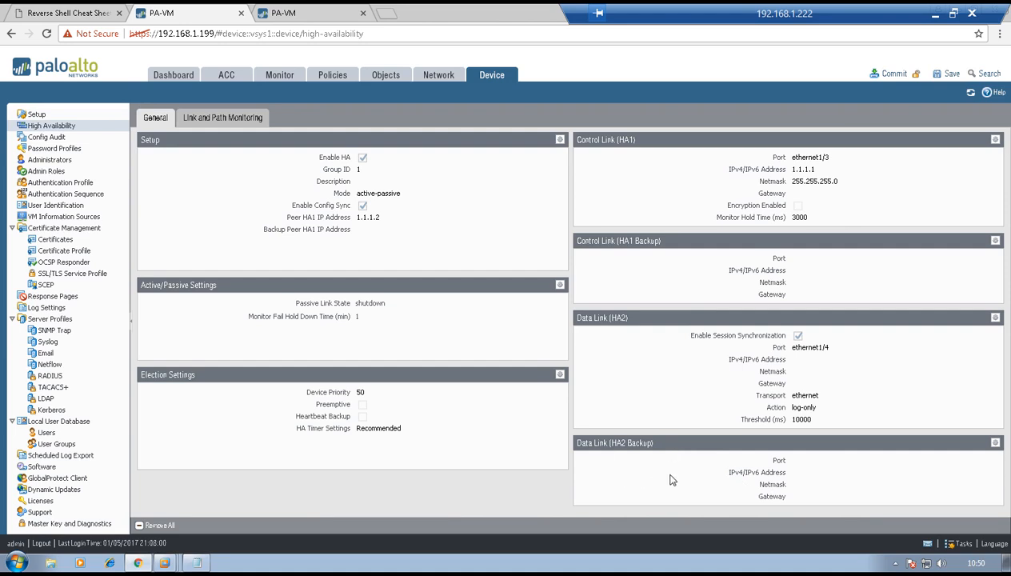
# - Commit the HA configuration, then go to the 192.168.1.200 firewall's High Availability page
pyautogui.click(892, 73)
pyautogui.click(556, 351)
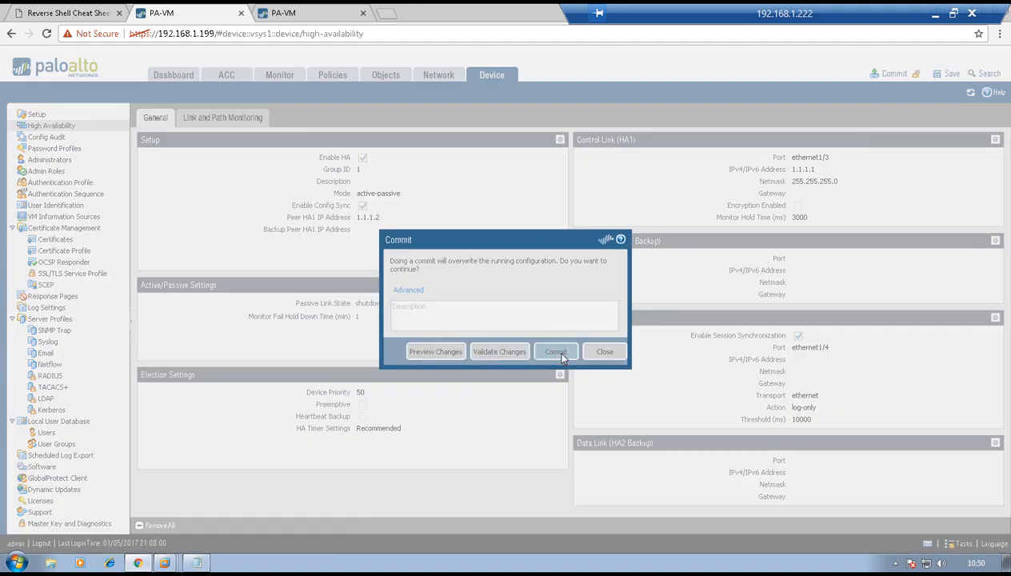
pyautogui.click(292, 15)
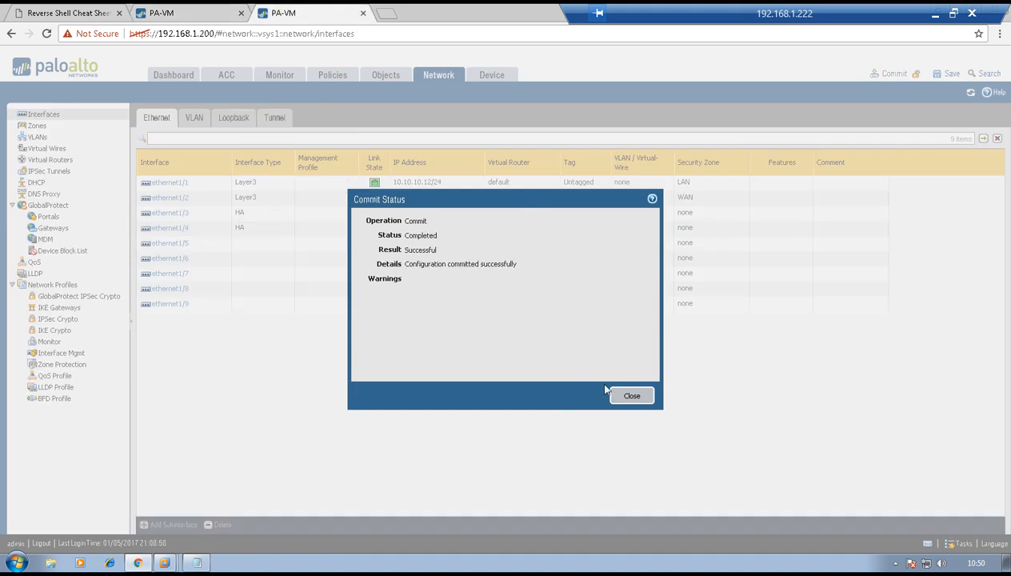
pyautogui.click(628, 395)
pyautogui.click(482, 75)
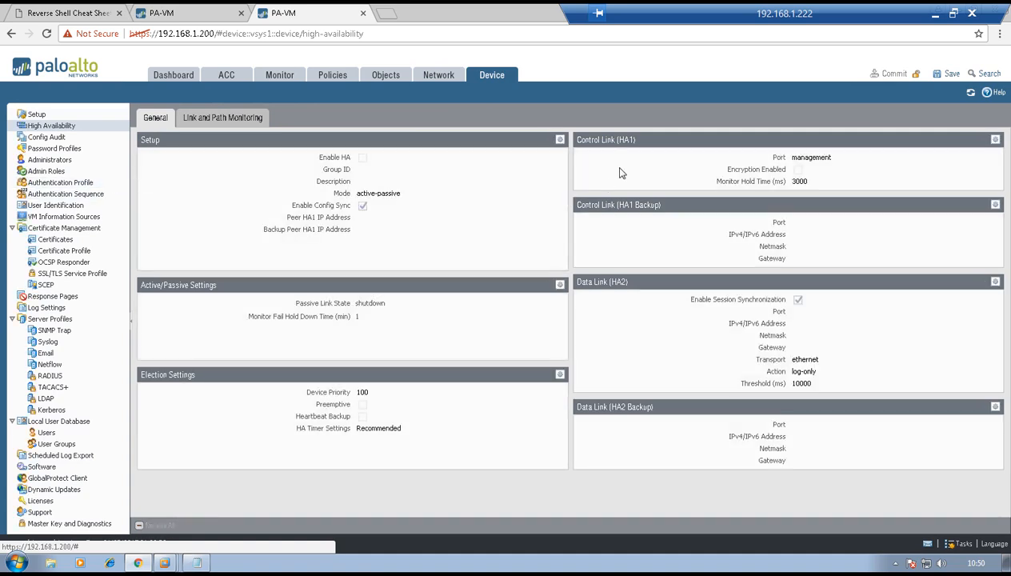
# - Enable HA with group ID 1 and peer HA1 IP address 1.1.1.1
pyautogui.click(560, 139)
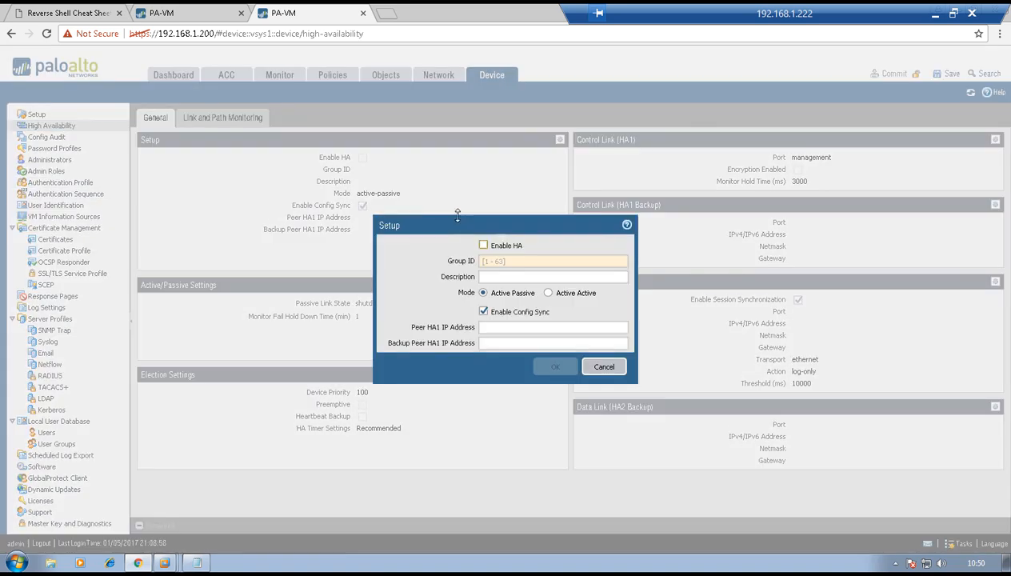
pyautogui.click(483, 245)
pyautogui.click(494, 263)
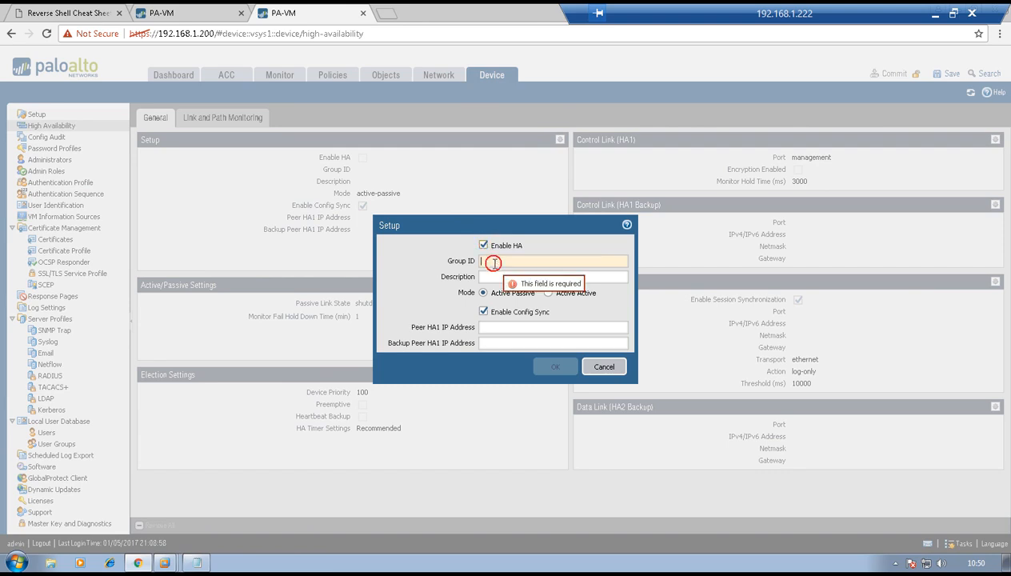
pyautogui.write('1')
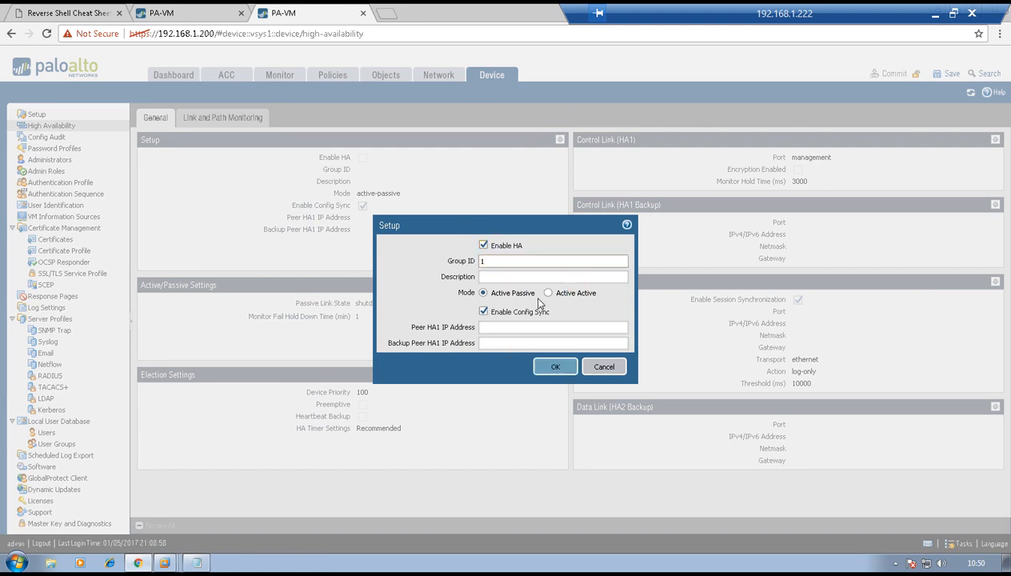
pyautogui.click(509, 326)
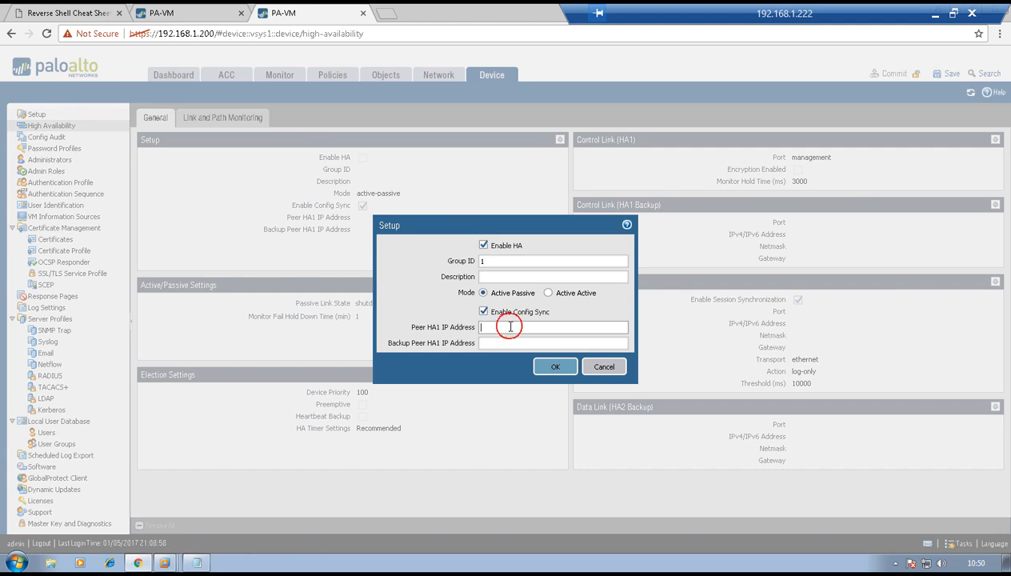
pyautogui.write('1.1.1.1')
pyautogui.click(555, 368)
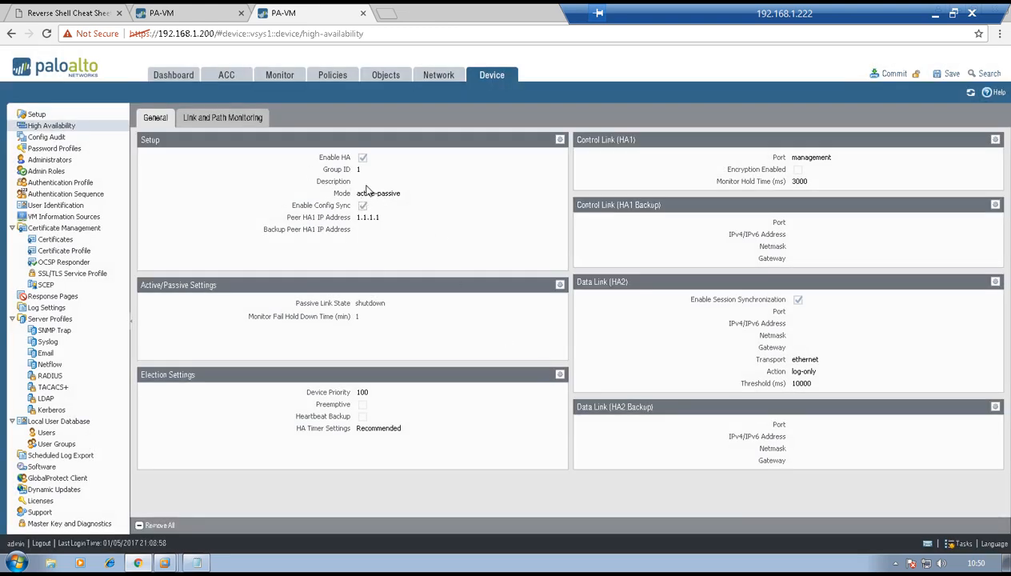
# - Review the active/passive and election settings, keeping device priority 100 unchanged
pyautogui.click(560, 285)
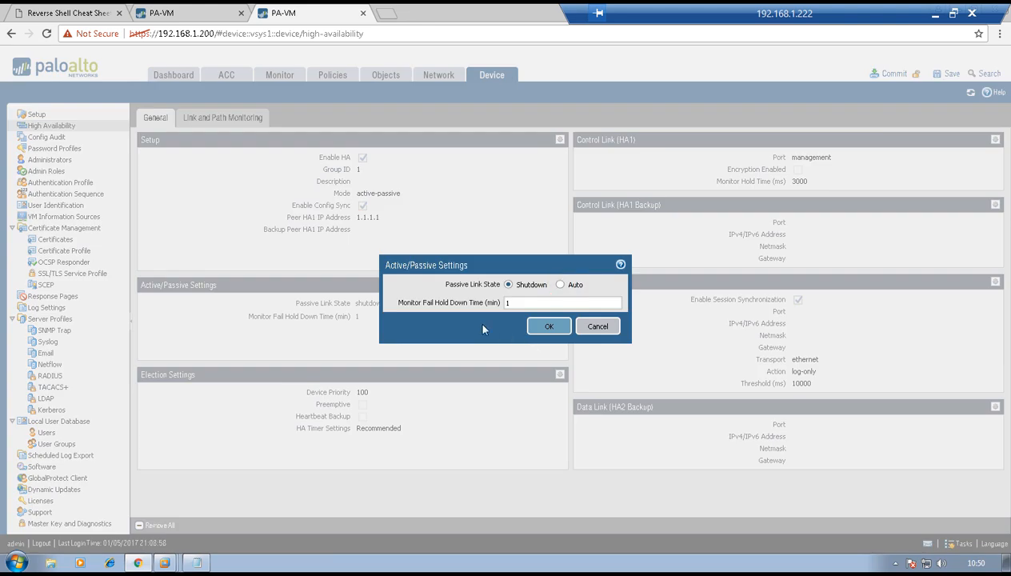
pyautogui.click(549, 326)
pyautogui.click(559, 375)
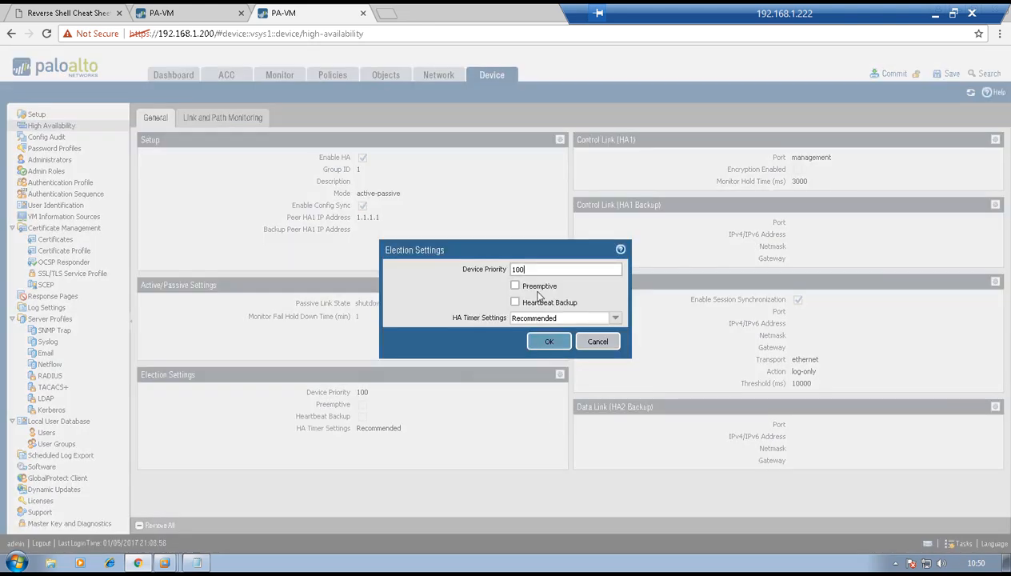
pyautogui.click(537, 269)
pyautogui.click(536, 341)
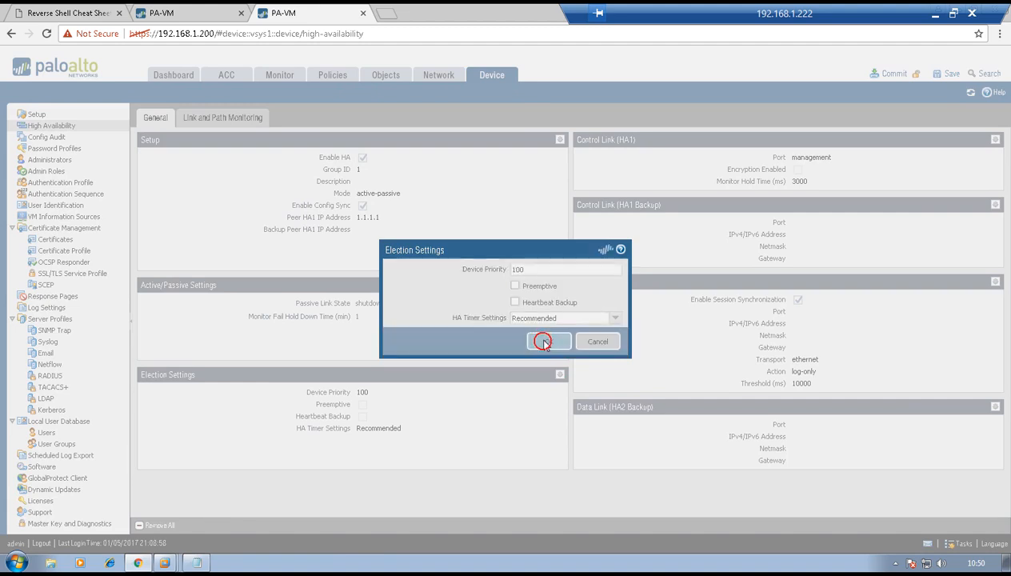
# - Set Control Link (HA1) to ethernet1/3 with IP 1.1.1.2 and netmask 255.255.255.0
pyautogui.click(995, 140)
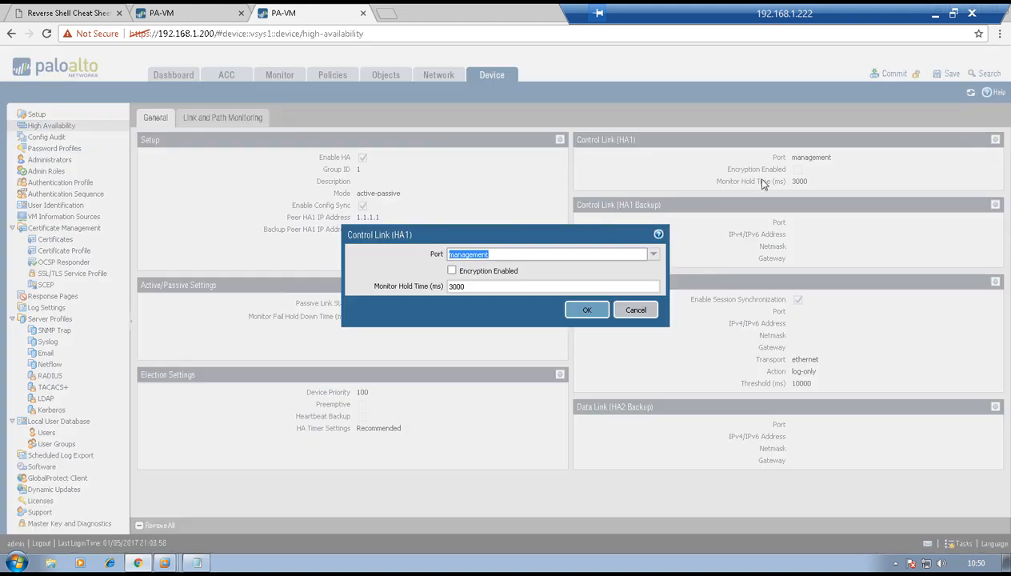
pyautogui.click(654, 254)
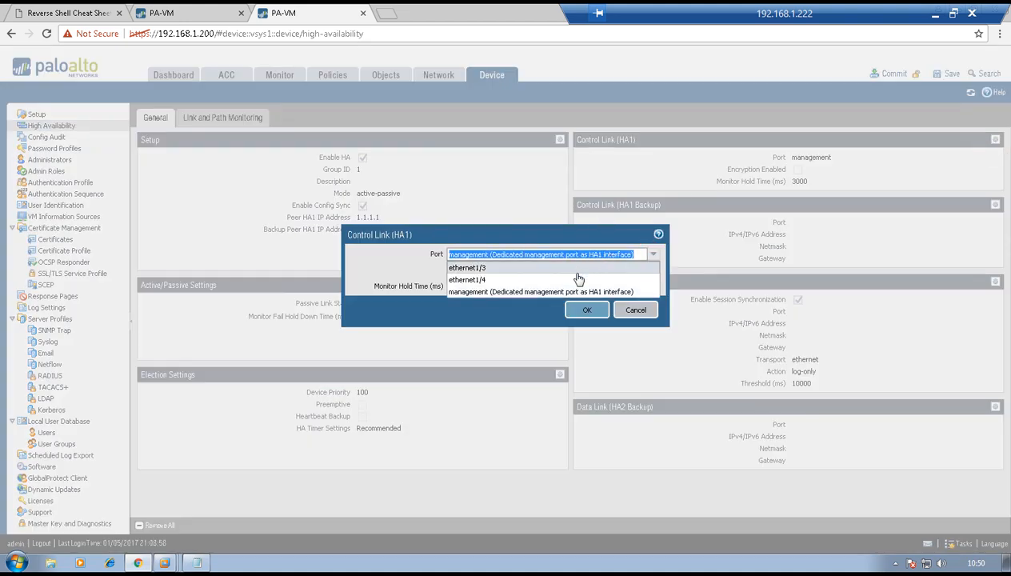
pyautogui.click(575, 271)
pyautogui.click(574, 271)
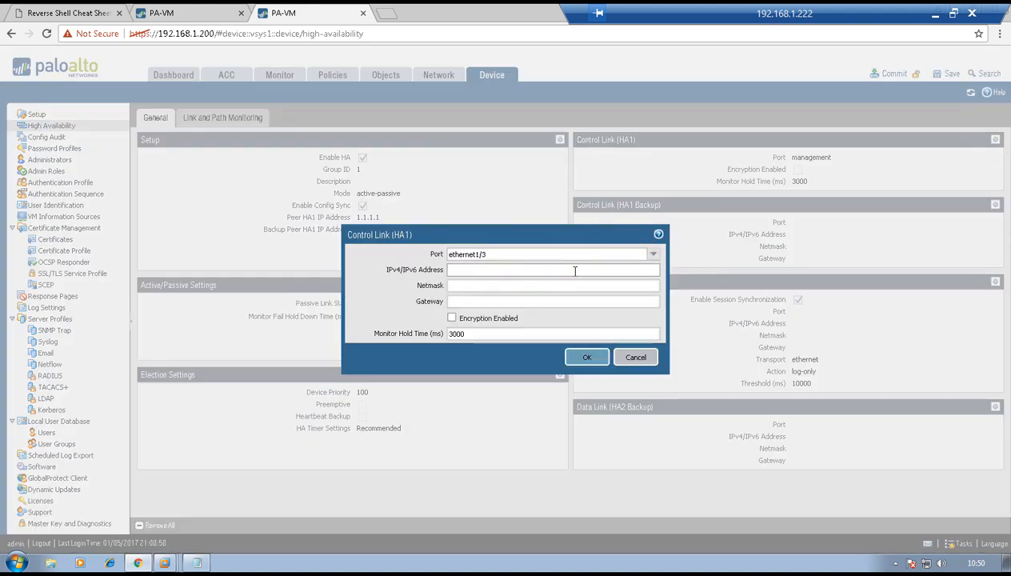
pyautogui.write('1.1.1.2')
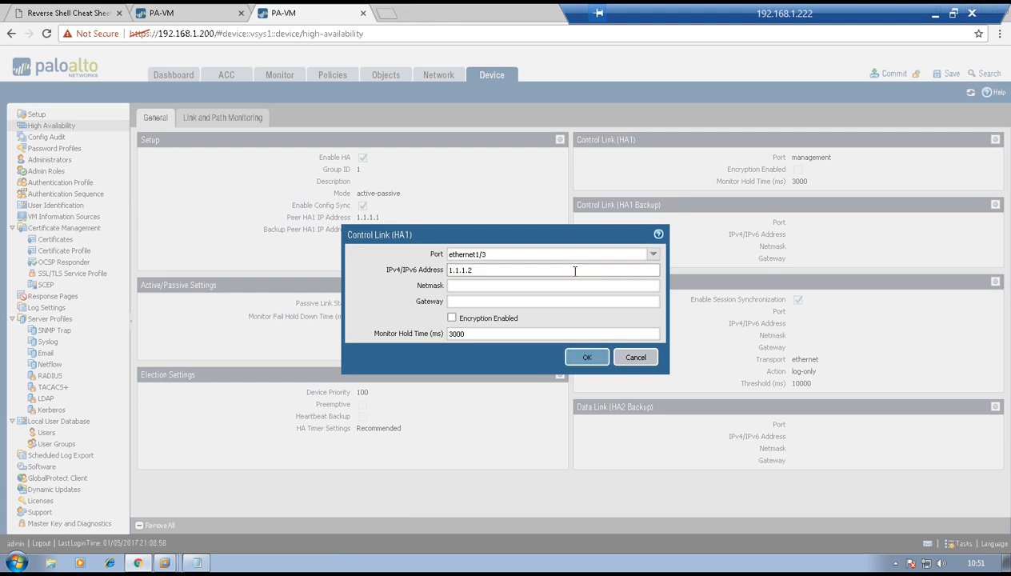
pyautogui.press('Tab')
pyautogui.write('255.')
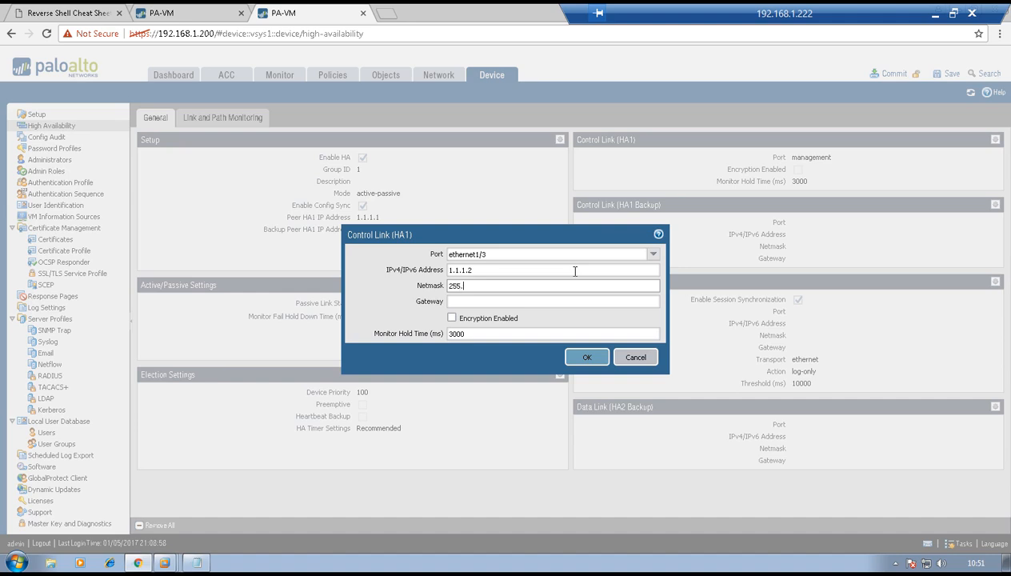
pyautogui.write('255.255.0')
pyautogui.click(584, 357)
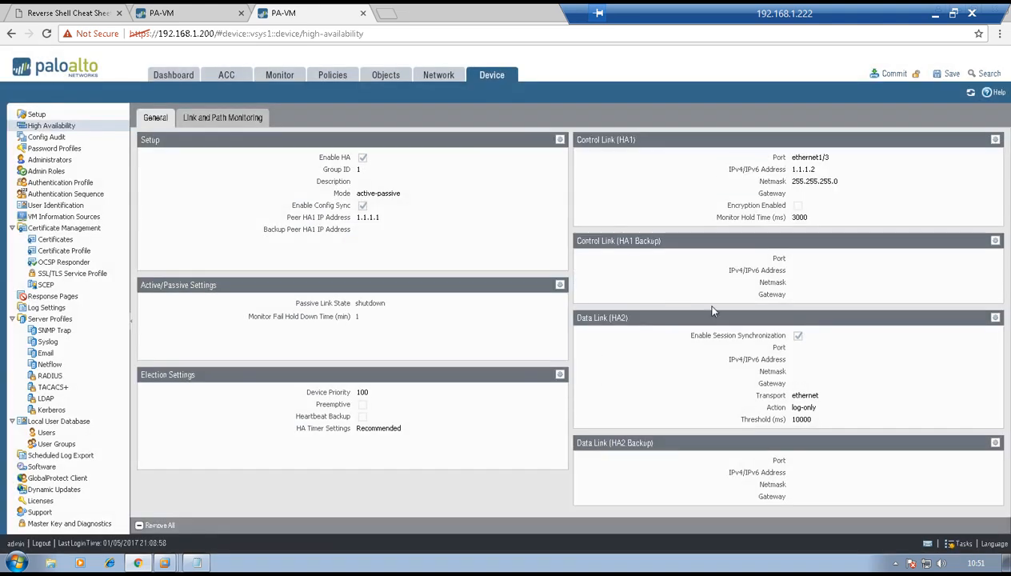
# - Set the Data Link (HA2) port to ethernet1/4 and save it
pyautogui.click(997, 319)
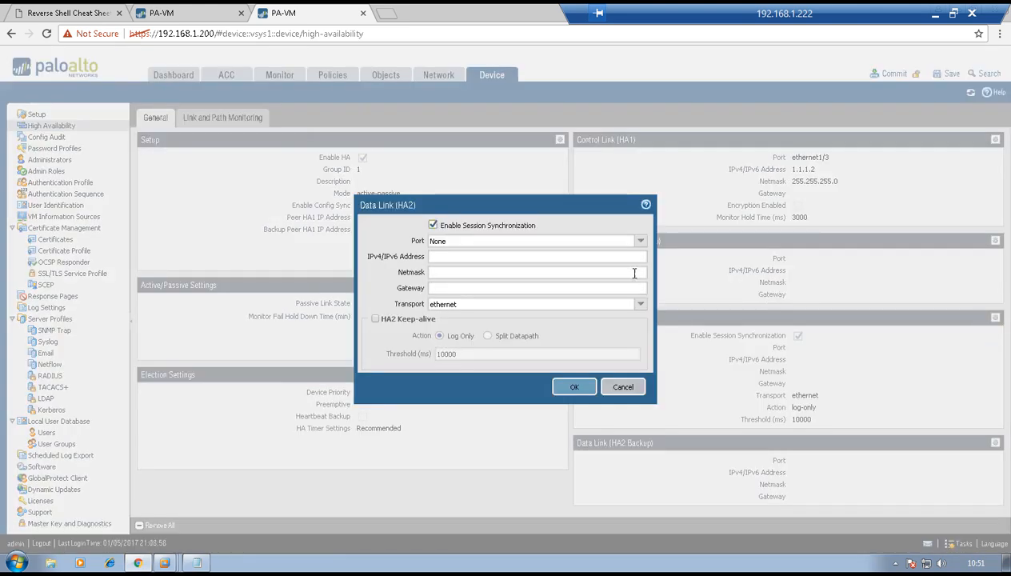
pyautogui.click(641, 240)
pyautogui.click(600, 278)
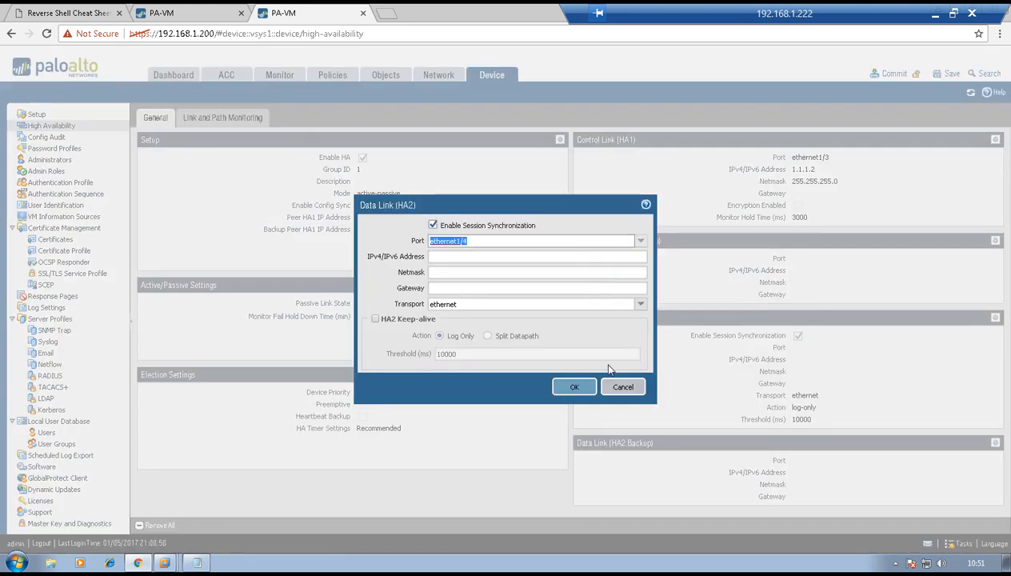
pyautogui.click(581, 387)
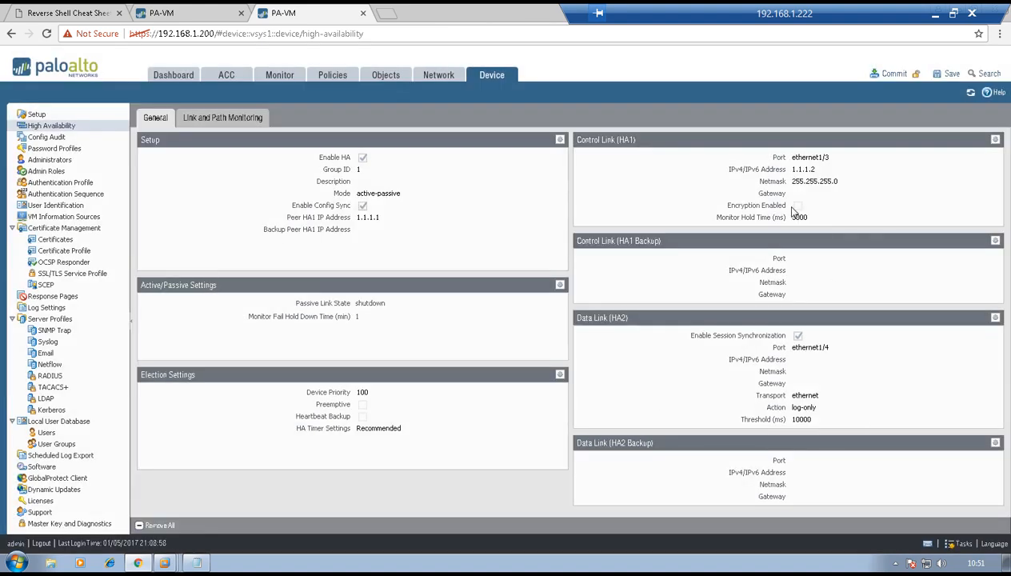
# - Commit the HA configuration on 192.168.1.200 and close the finished commit status
pyautogui.click(892, 74)
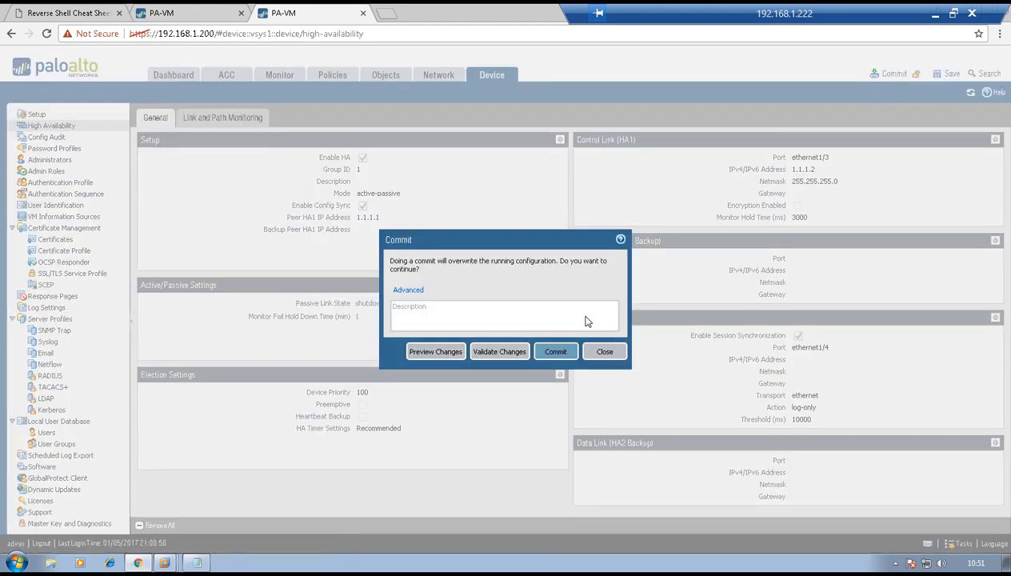
pyautogui.click(556, 351)
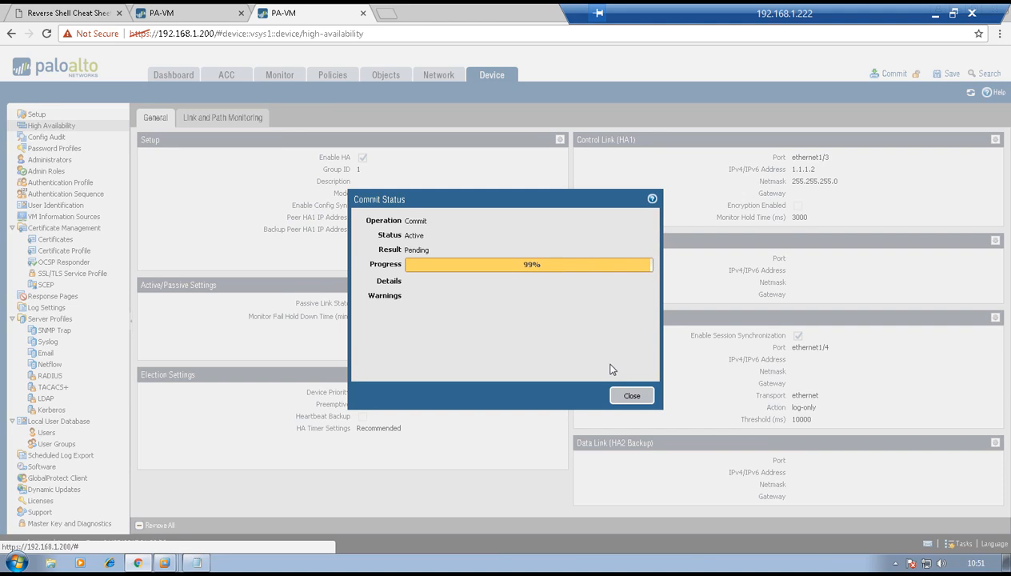
pyautogui.click(625, 394)
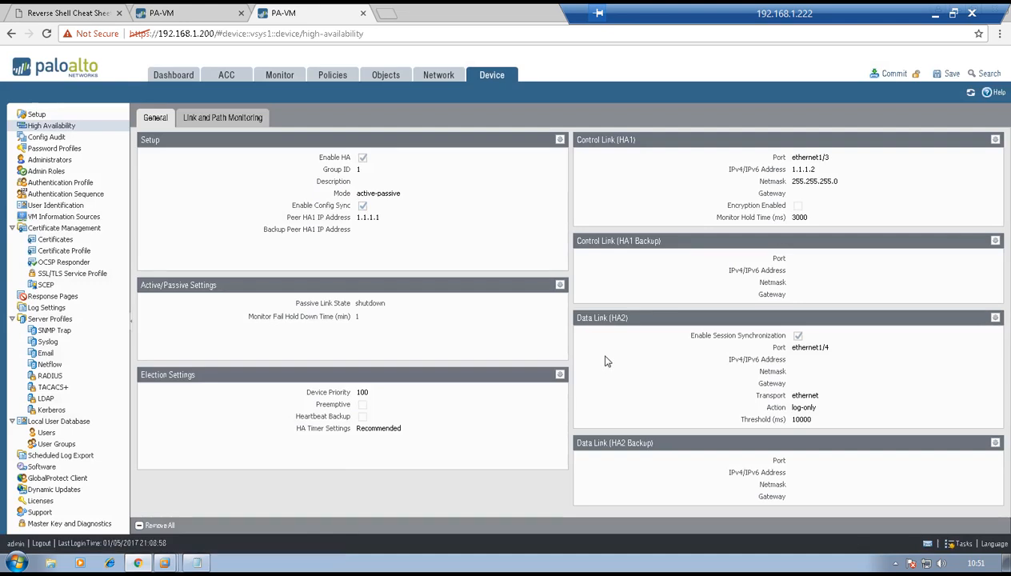
# - Add the High Availability widget to the 192.168.1.199 dashboard and refresh its status
pyautogui.click(224, 13)
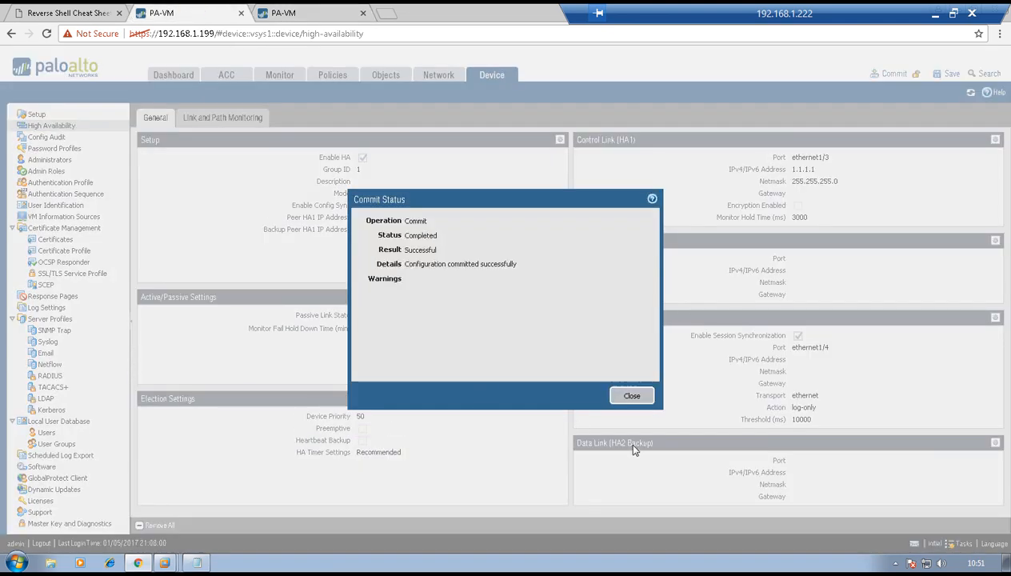
pyautogui.click(632, 395)
pyautogui.click(164, 76)
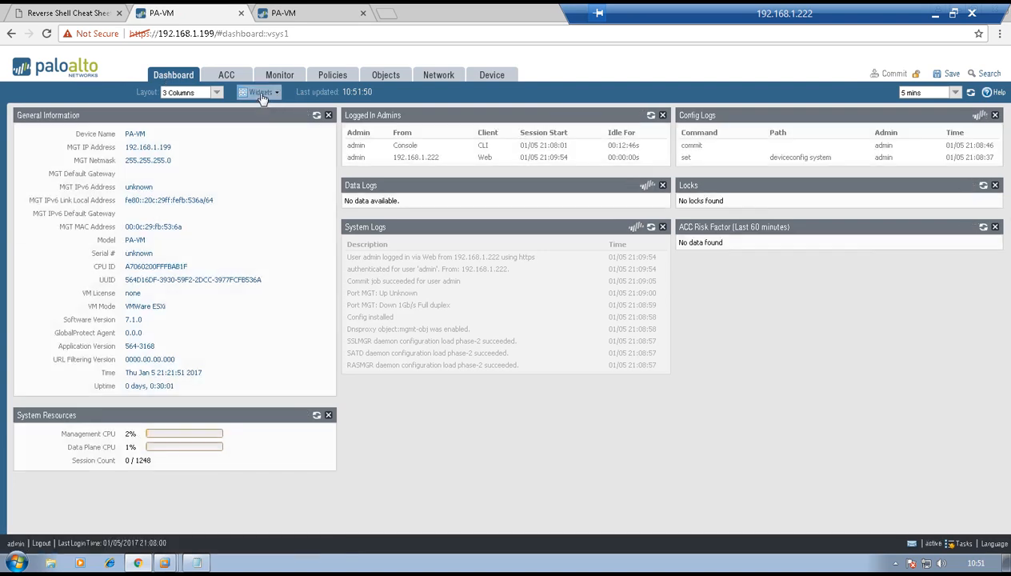
pyautogui.click(261, 92)
pyautogui.moveTo(284, 128)
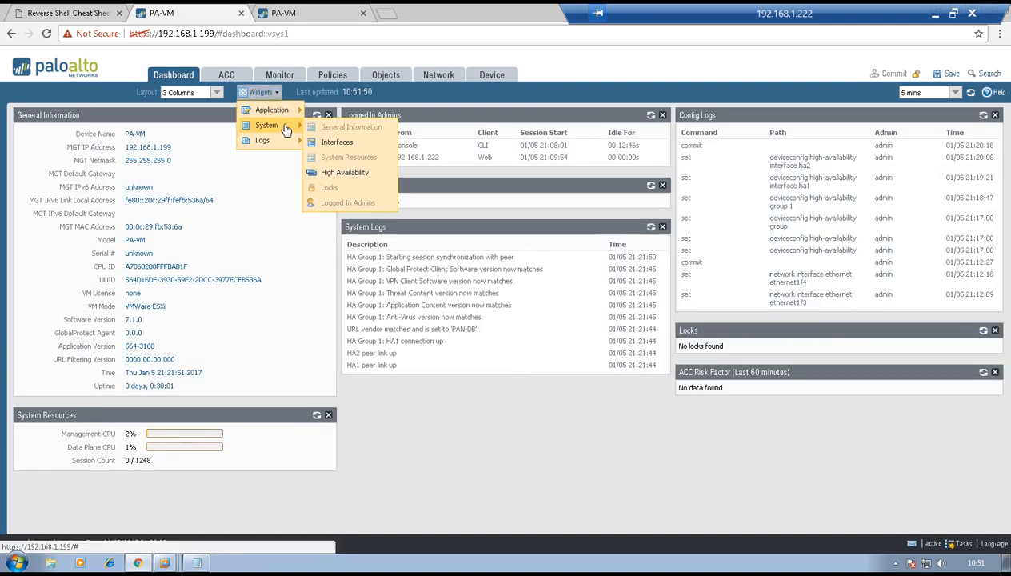
pyautogui.click(333, 171)
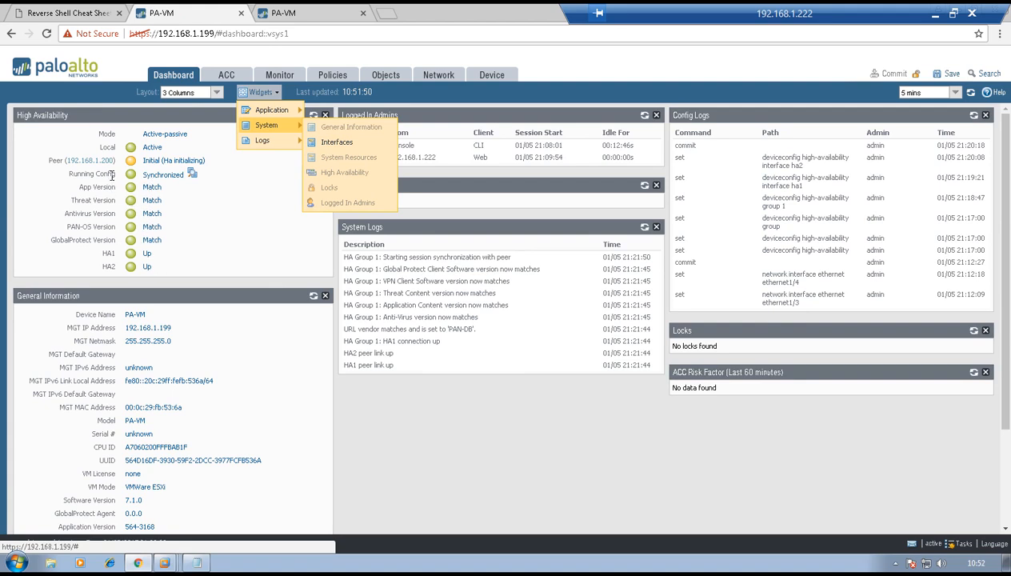
pyautogui.moveTo(190, 188)
pyautogui.click(249, 216)
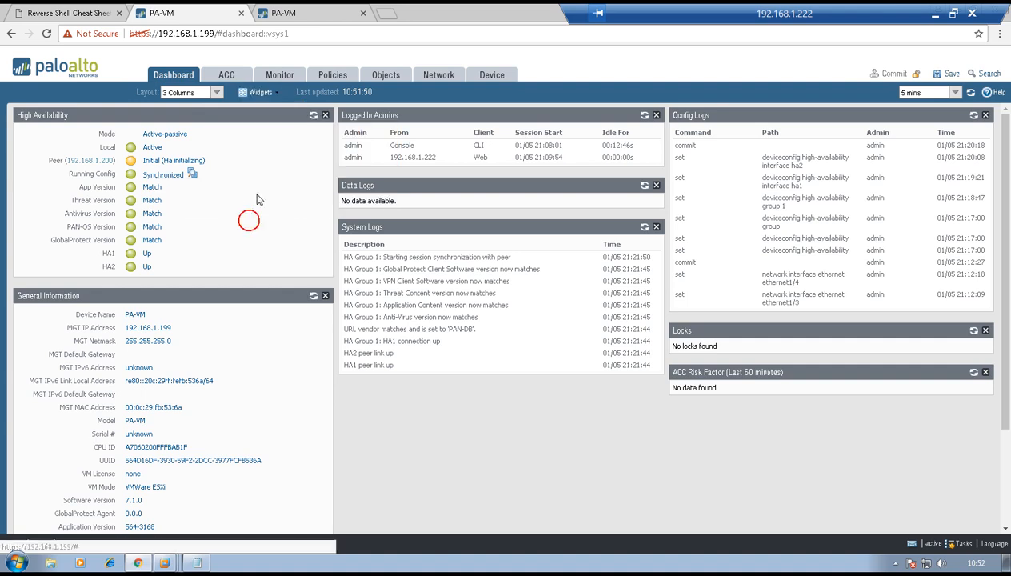
pyautogui.click(313, 117)
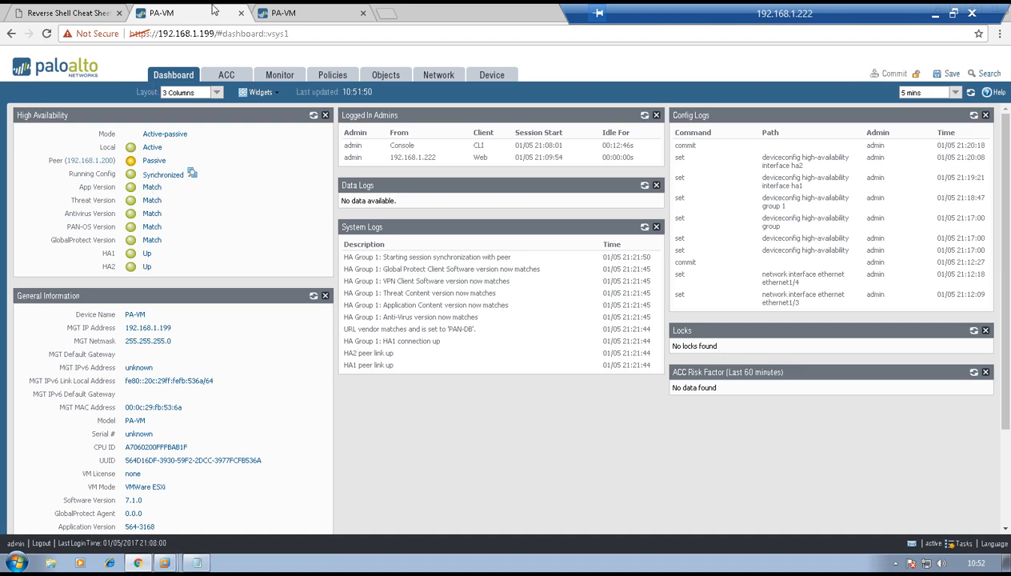
# - Add the High Availability widget to the 192.168.1.200 dashboard, then return to 192.168.1.199
pyautogui.click(280, 13)
pyautogui.click(174, 75)
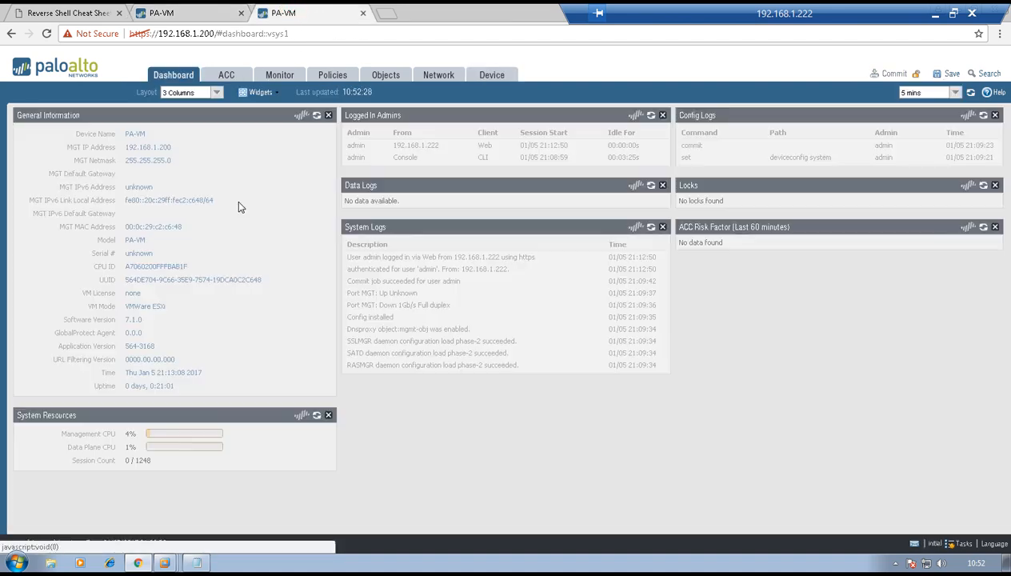
pyautogui.click(258, 92)
pyautogui.moveTo(278, 130)
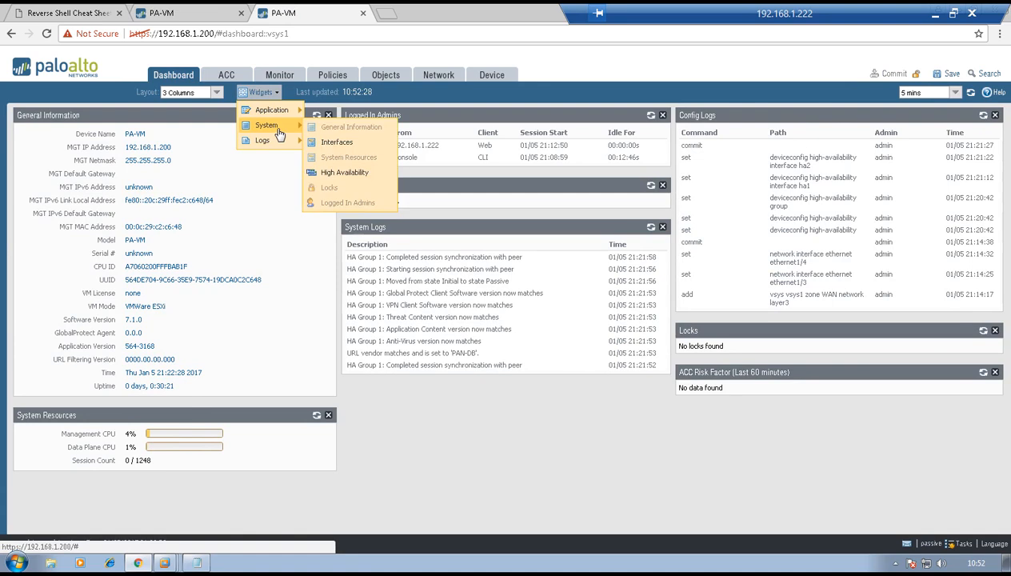
pyautogui.click(344, 172)
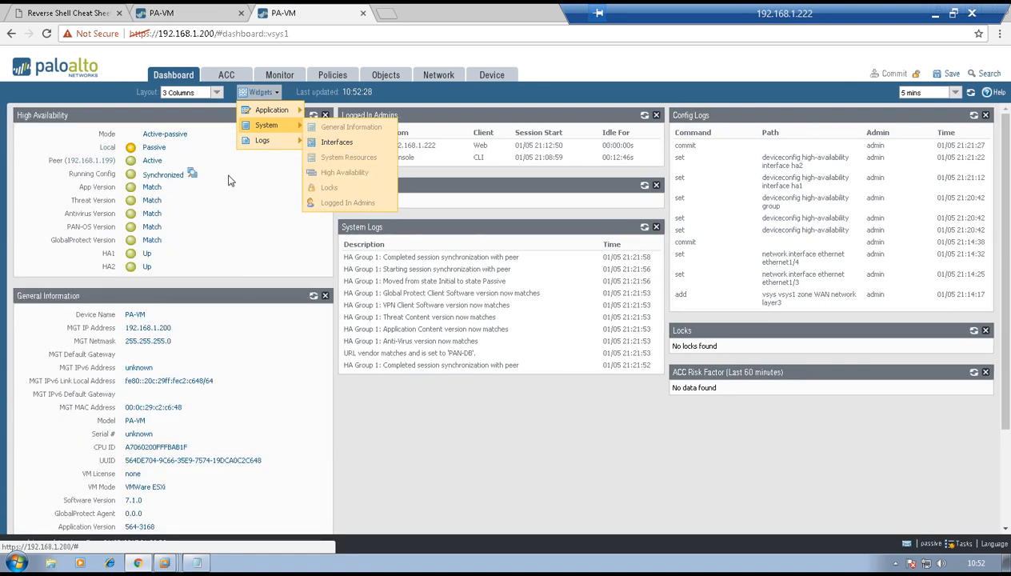
pyautogui.click(233, 204)
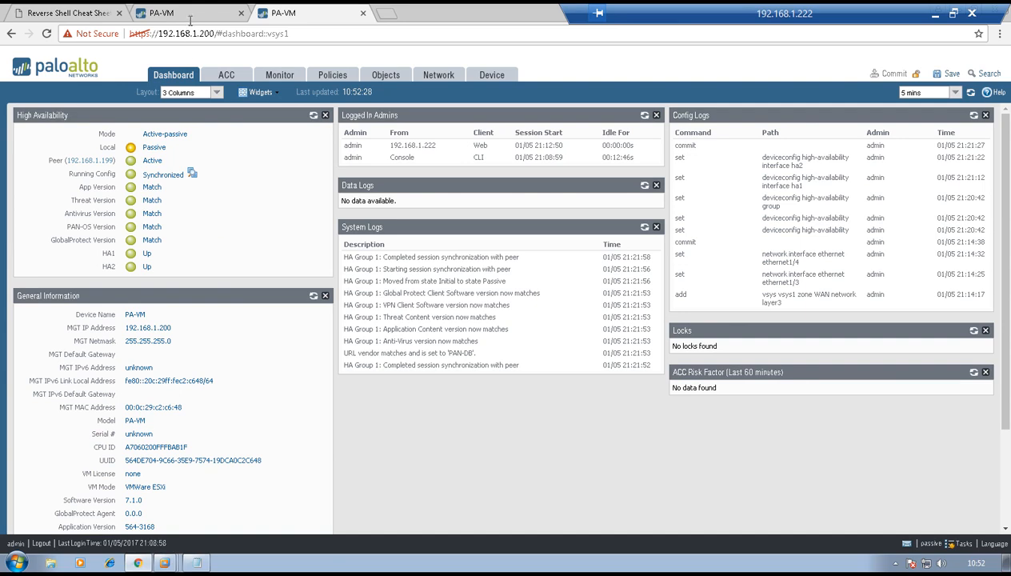
pyautogui.hotkey('ctrl', 'pageup')
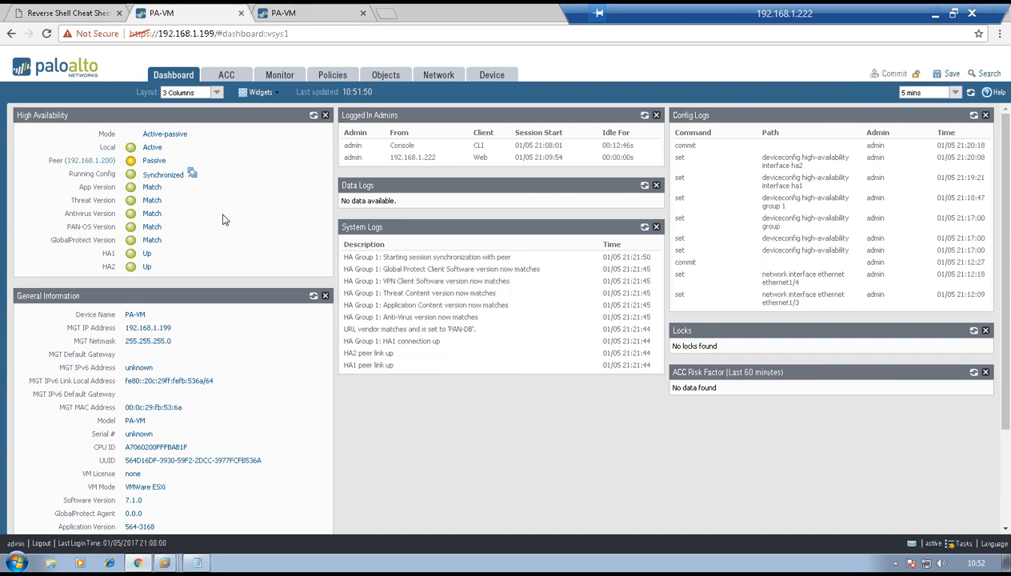
# - Create new security rule TEST-R1-R2 with source zone LAN
pyautogui.click(326, 77)
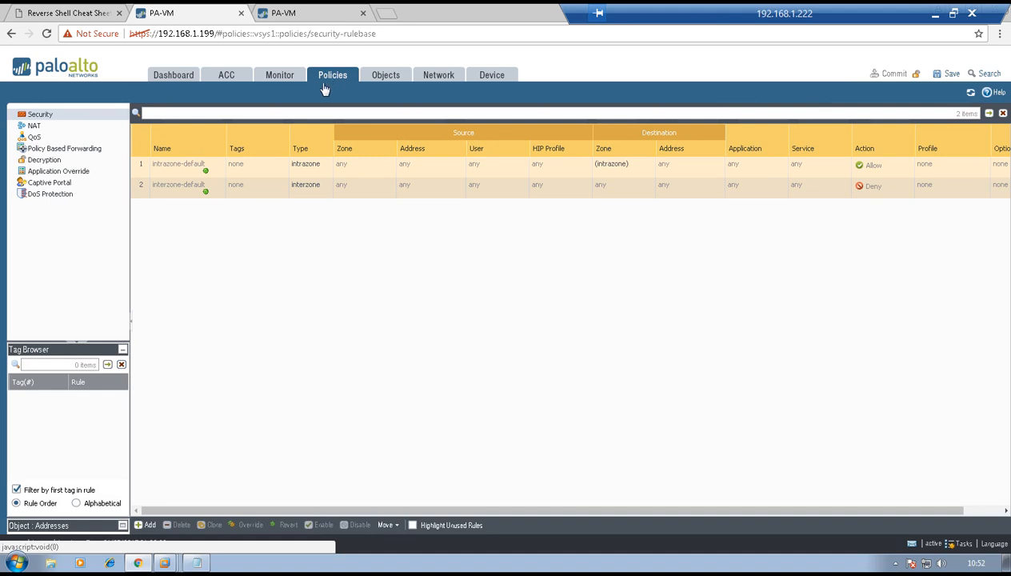
pyautogui.click(154, 525)
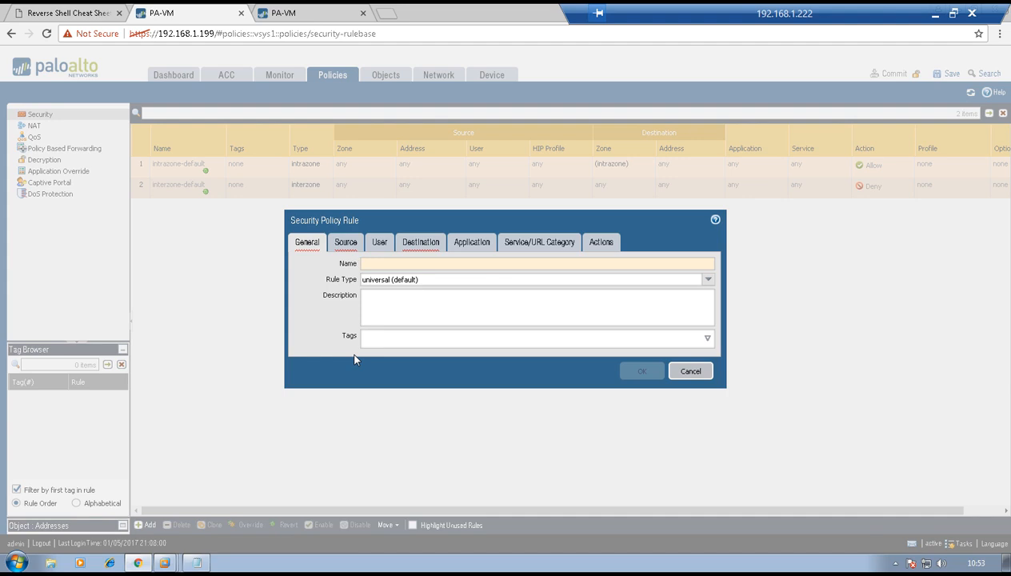
pyautogui.write('TEST-R1-R2')
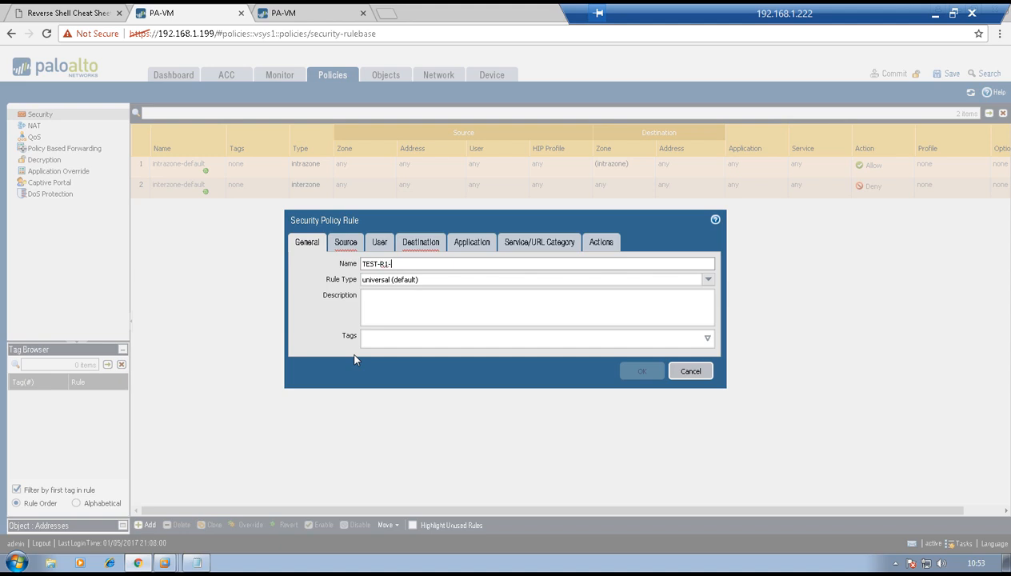
pyautogui.click(345, 243)
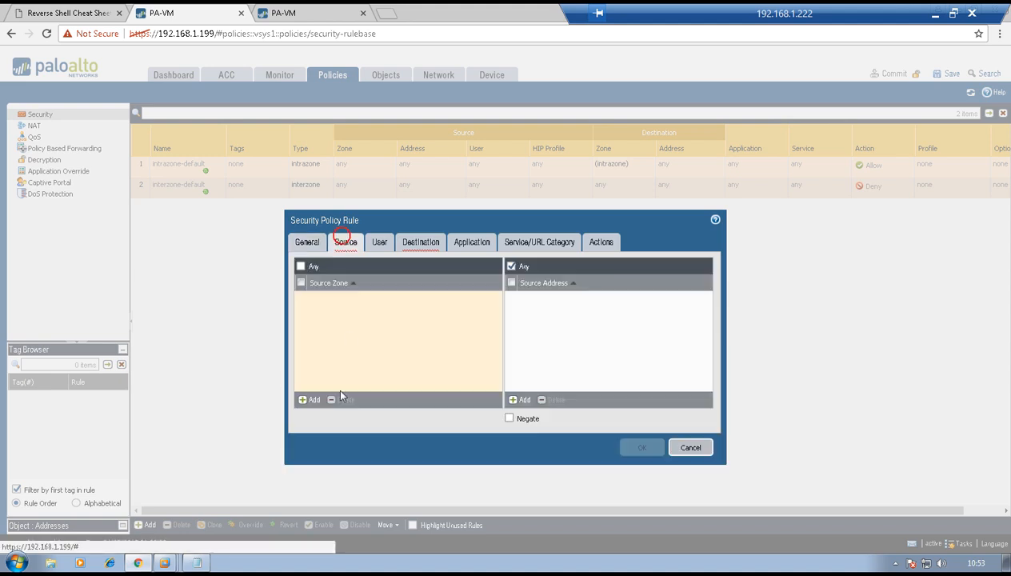
pyautogui.click(307, 399)
pyautogui.click(315, 311)
pyautogui.click(370, 356)
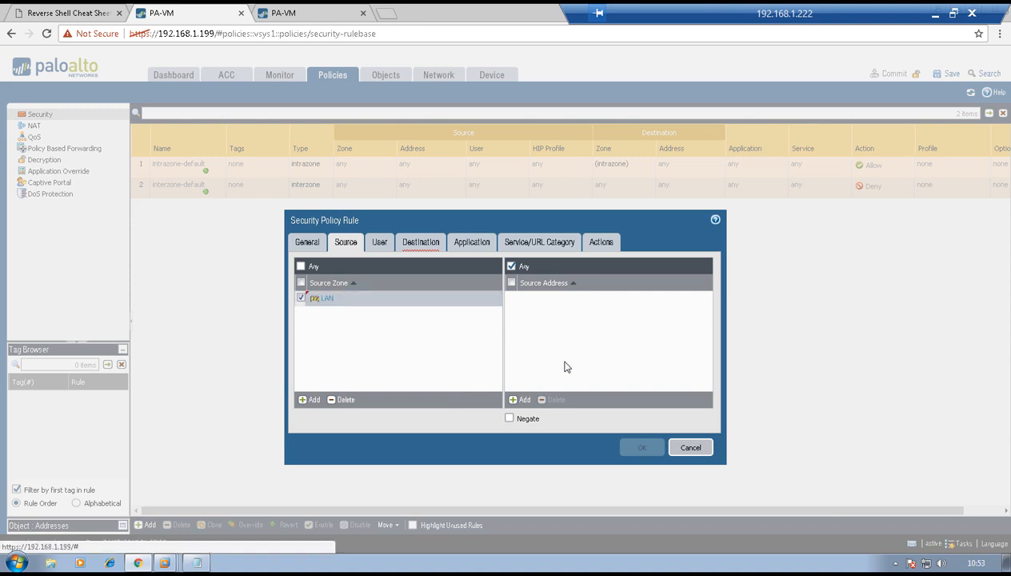
# - Set the TEST-R1-R2 rule's destination zone to WAN
pyautogui.click(378, 248)
pyautogui.click(414, 244)
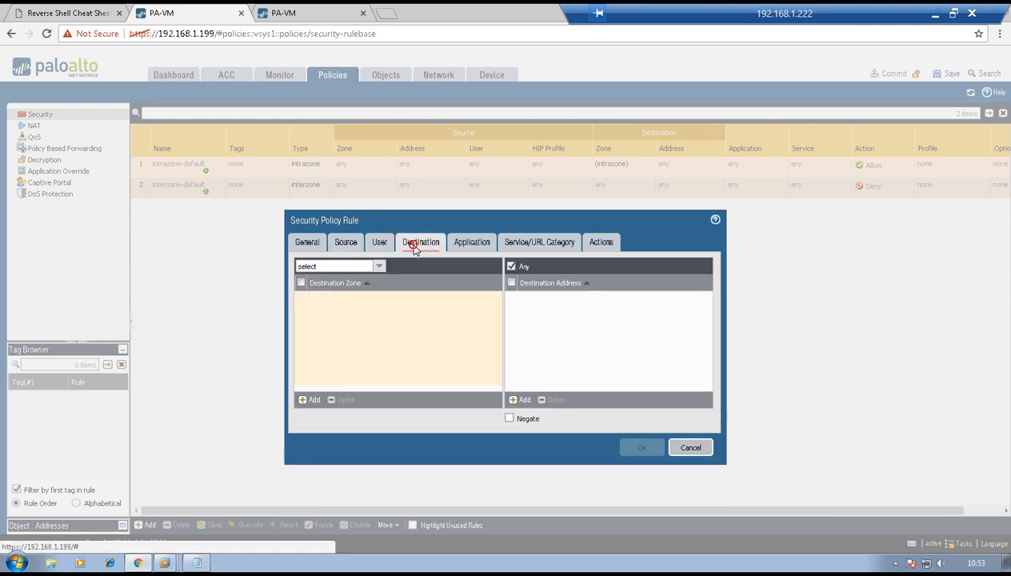
pyautogui.click(308, 400)
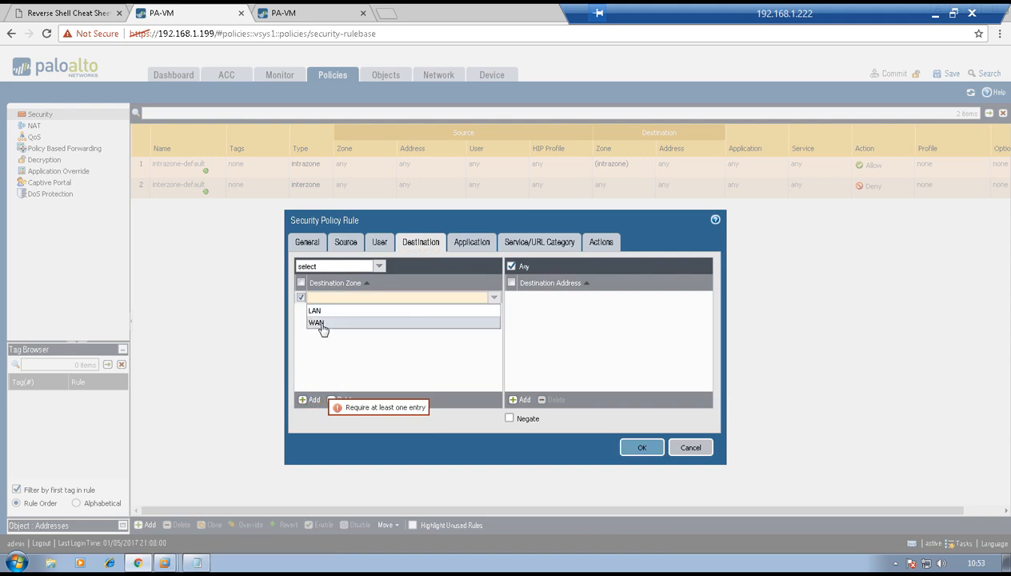
pyautogui.click(316, 322)
pyautogui.click(372, 357)
# - Enable logging at session start on the allow action and save the rule
pyautogui.click(468, 248)
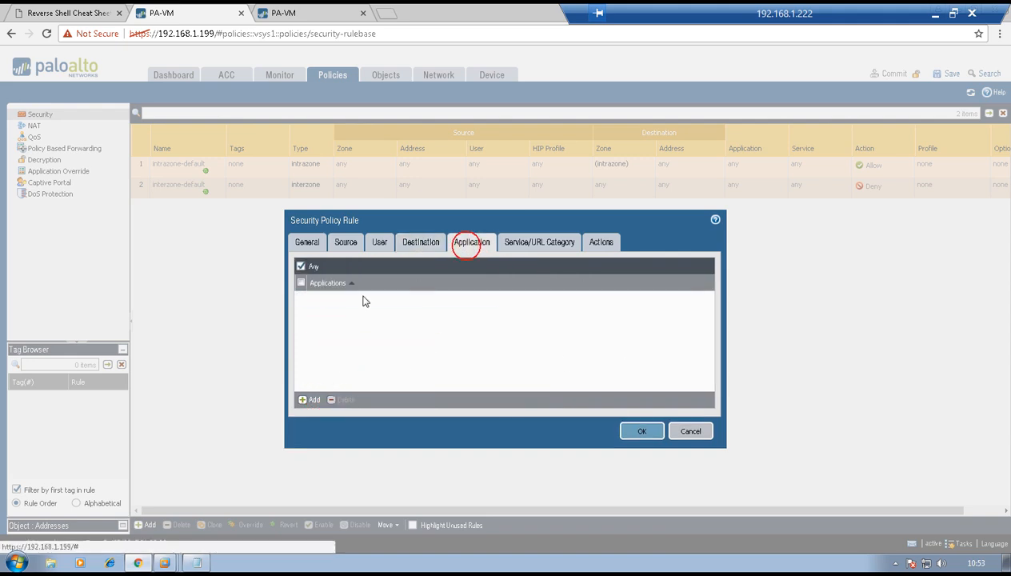
pyautogui.click(534, 246)
pyautogui.click(606, 242)
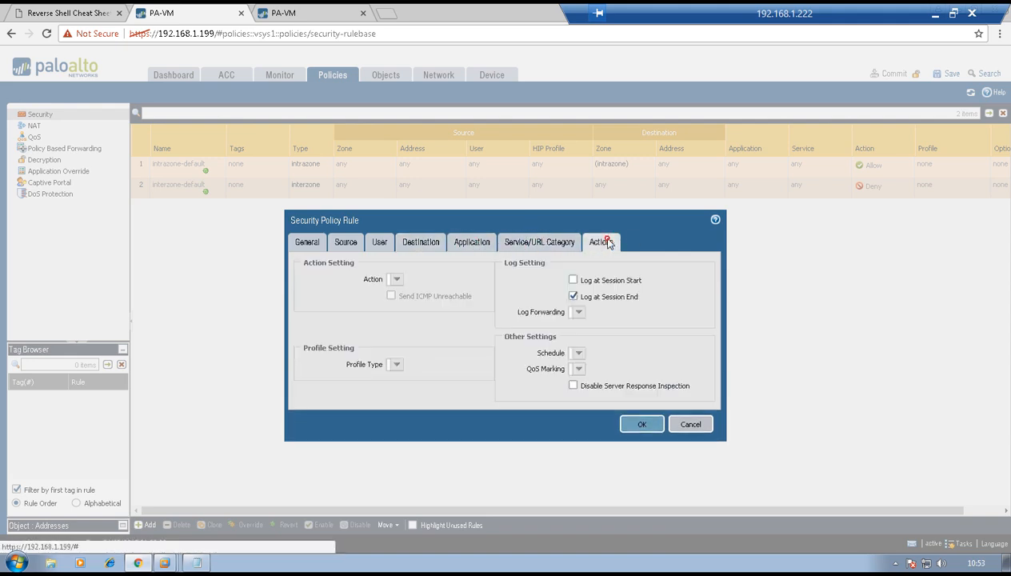
pyautogui.click(545, 239)
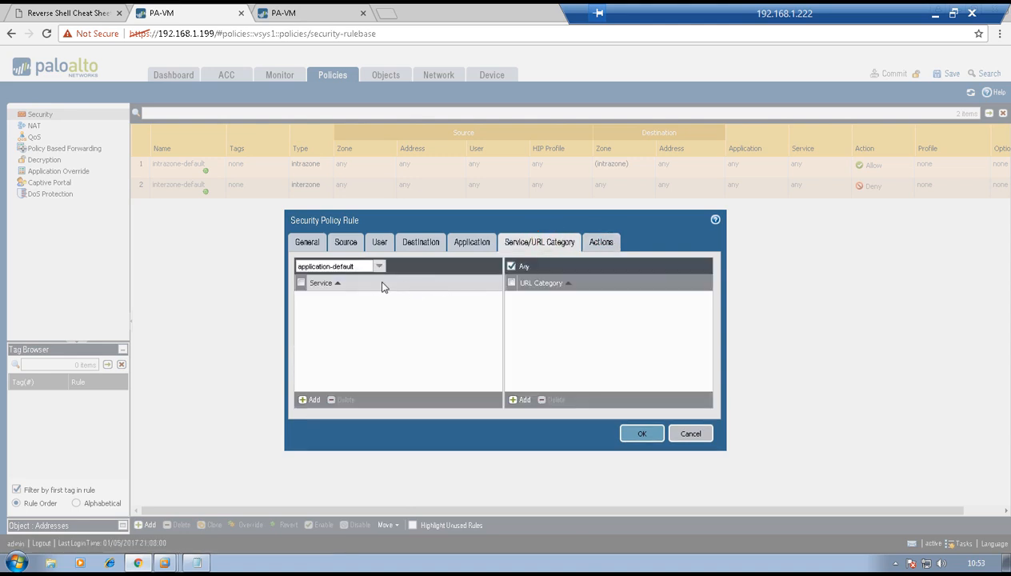
pyautogui.click(598, 248)
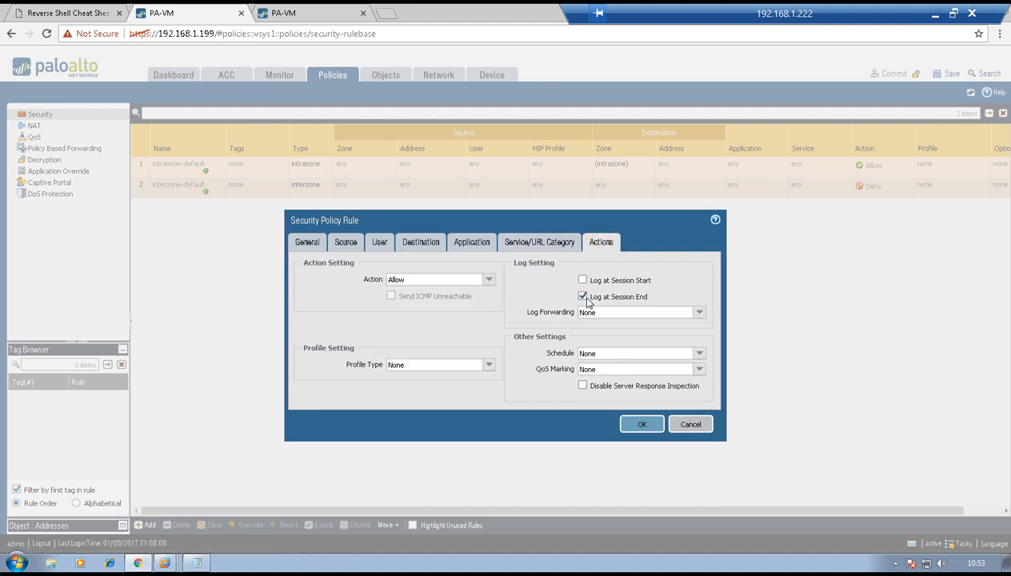
pyautogui.click(582, 280)
pyautogui.click(641, 425)
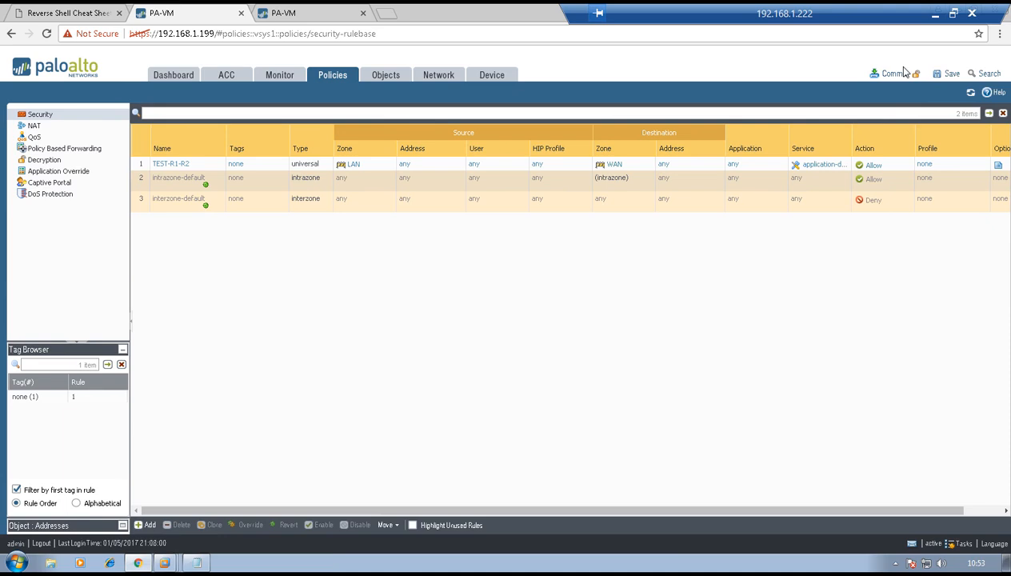
# - Commit the configuration containing rule TEST-R1-R2 on 192.168.1.199
pyautogui.click(893, 74)
pyautogui.click(548, 351)
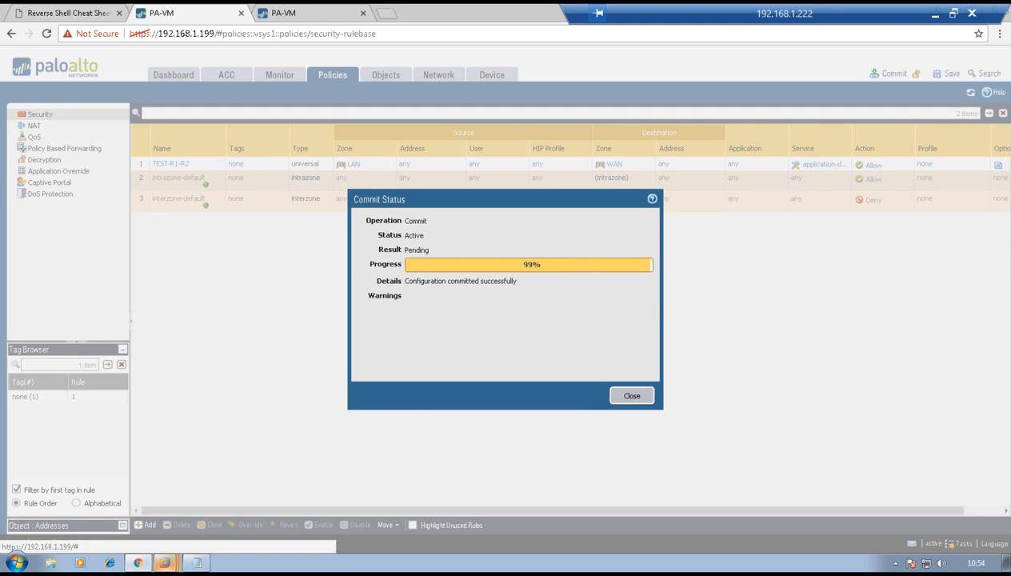
pyautogui.click(169, 559)
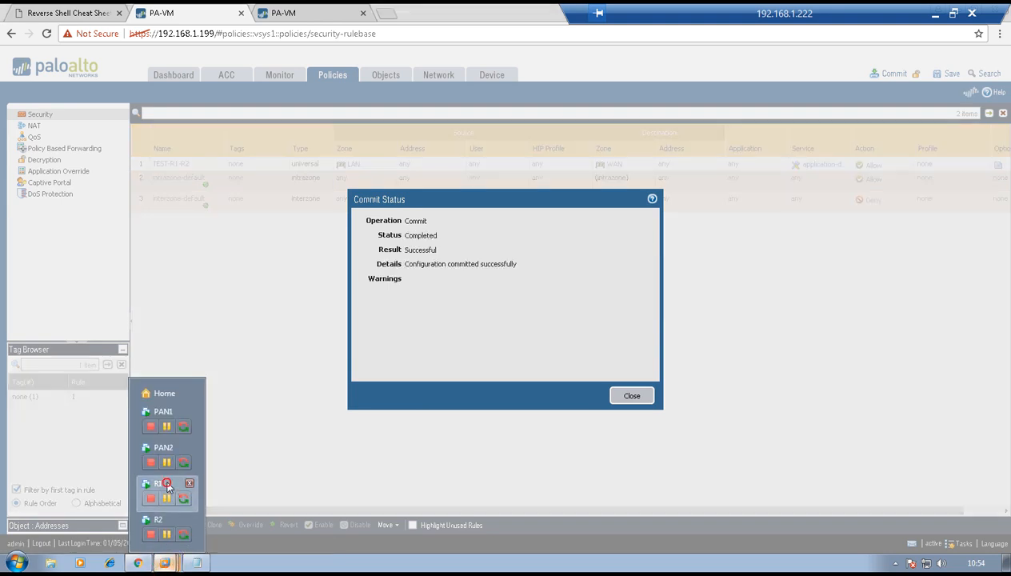
# - Log in to the R1 router console and enter configuration mode
pyautogui.click(158, 484)
pyautogui.click(463, 227)
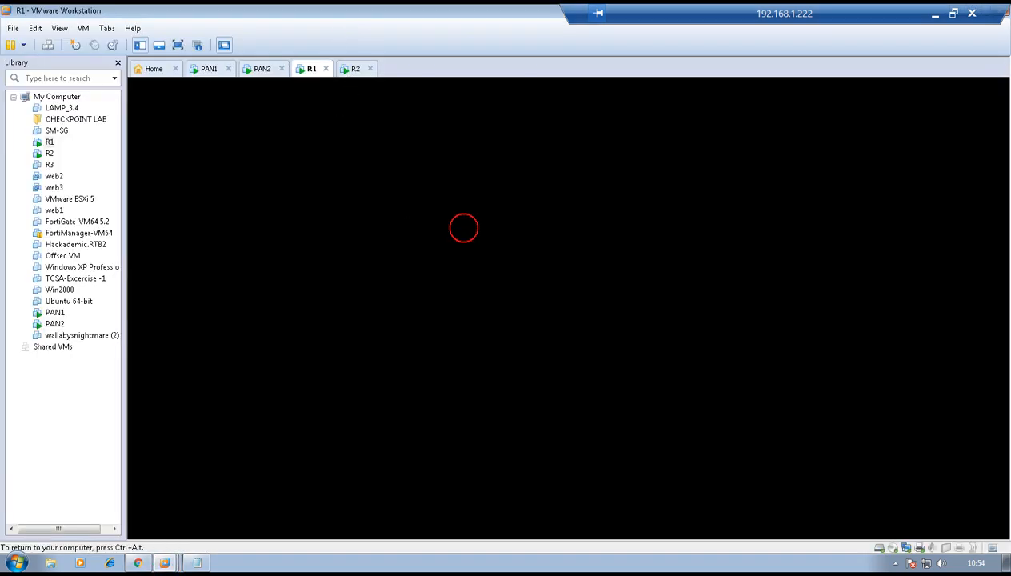
pyautogui.write('vyatta login: vyatta')
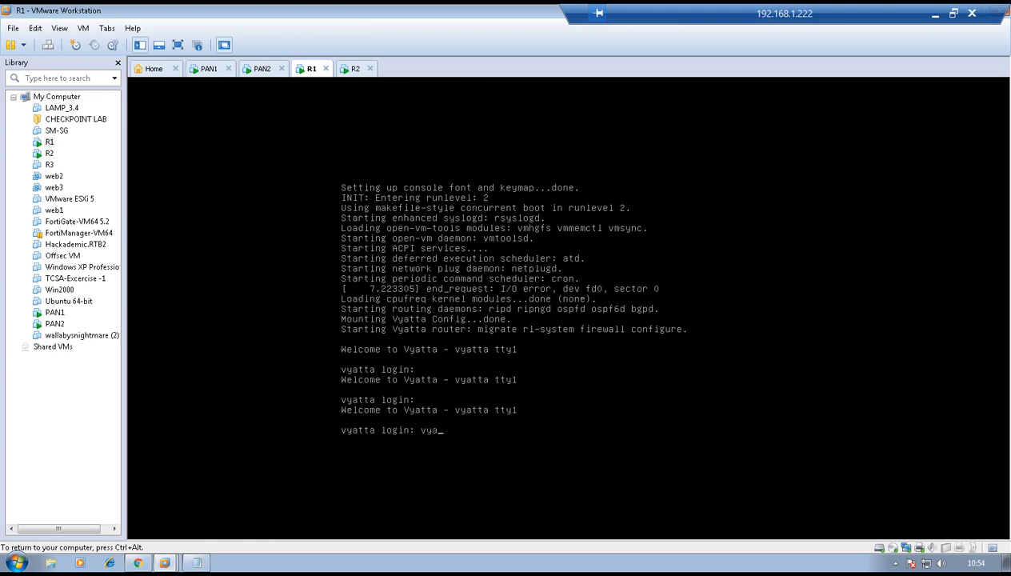
pyautogui.press('Return')
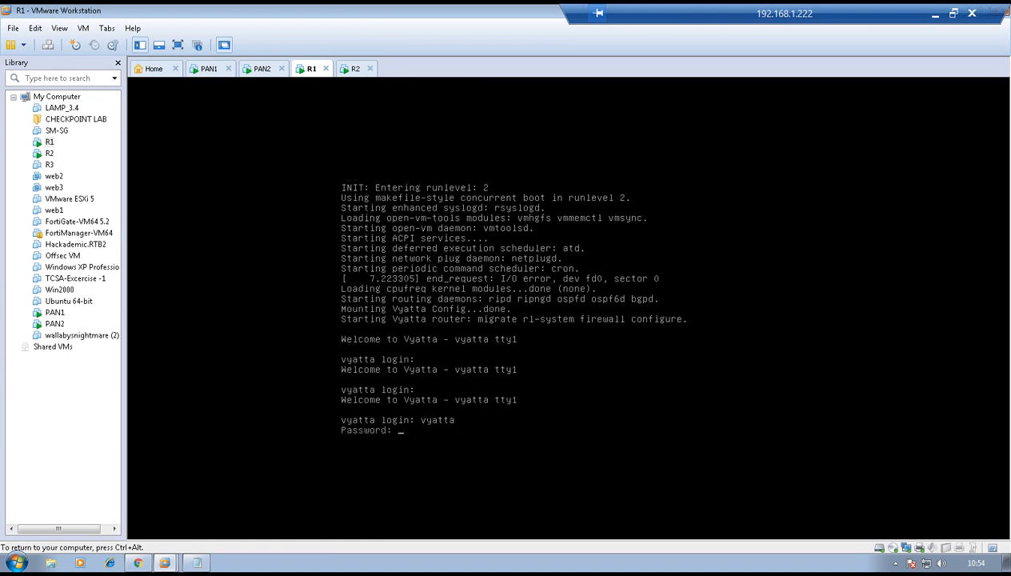
pyautogui.press('Return')
pyautogui.press('Return')
pyautogui.press('Return')
pyautogui.press('Return')
pyautogui.write('configure')
pyautogui.press('Return')
pyautogui.press('Return')
# - Give R1 eth0 address 10.10.10.1/24 and a default route via 10.10.10.12, then commit
pyautogui.write('set interfaces ethernet eth0 ')
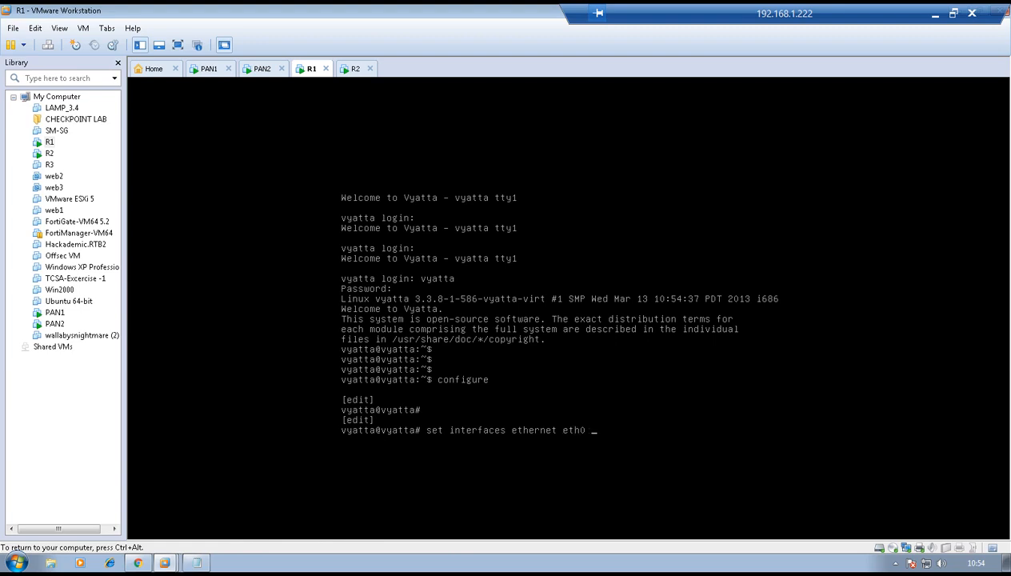
pyautogui.write('address 10.10.10.1/24')
pyautogui.press('Return')
pyautogui.write('set pro')
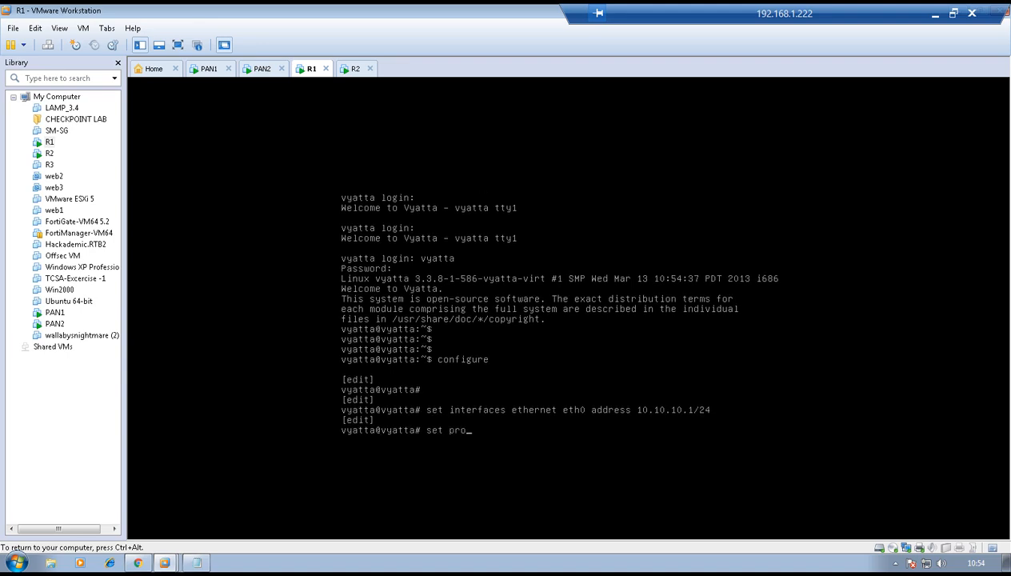
pyautogui.write('tocols static ro')
pyautogui.press('Tab')
pyautogui.write('0.0.0.0/0 next-hop 10.10.10.12')
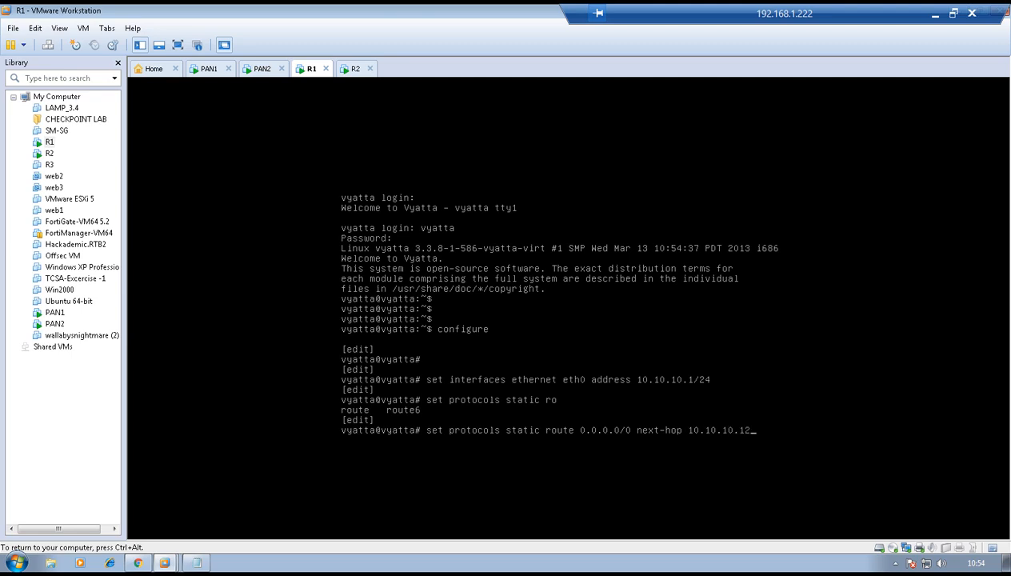
pyautogui.press('Return')
pyautogui.press('Return')
pyautogui.write('commit')
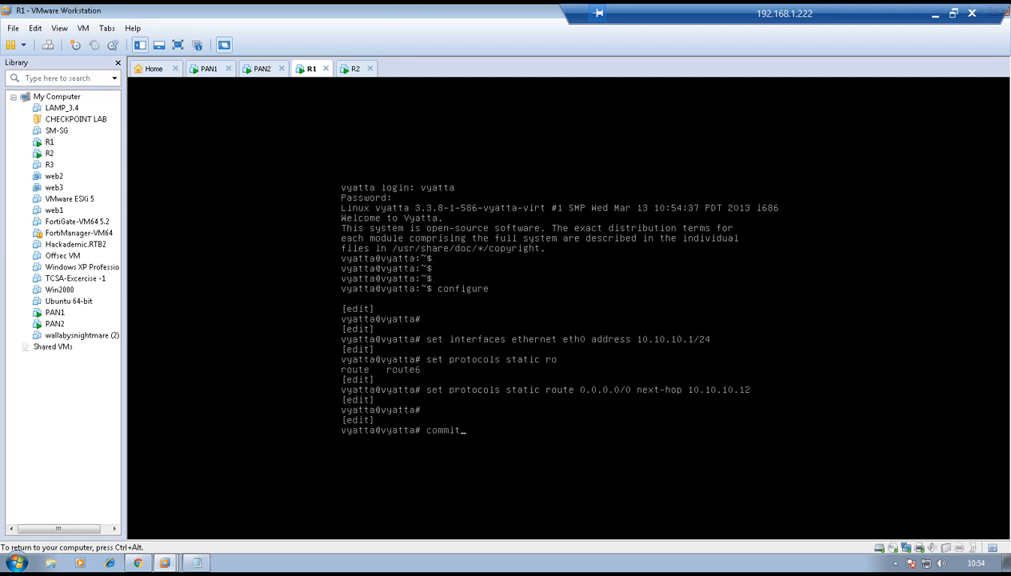
pyautogui.press('Return')
pyautogui.hotkey('ctrl', 'alt')
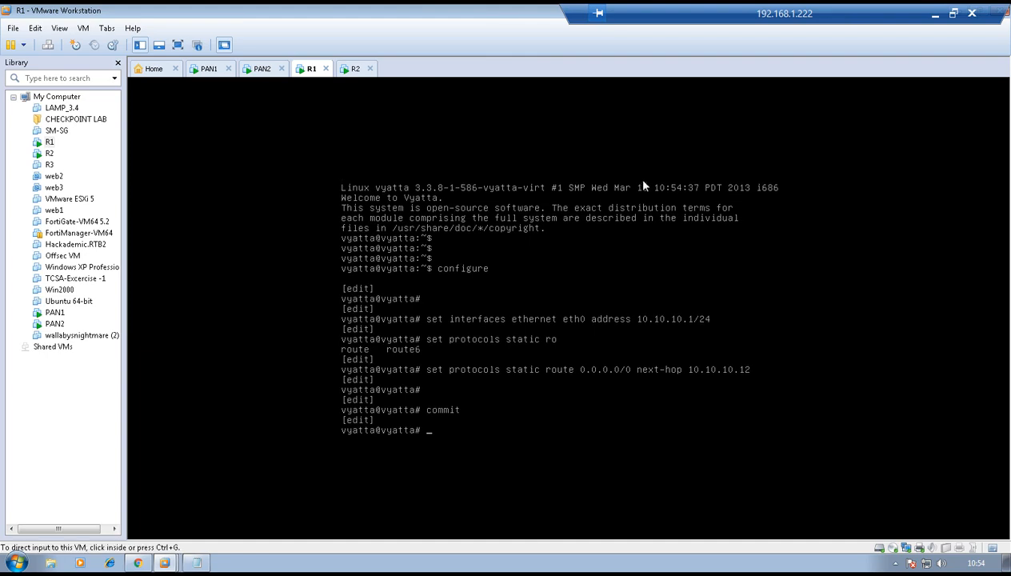
# - Log in to the R2 router console and enter configuration mode
pyautogui.click(345, 69)
pyautogui.click(463, 216)
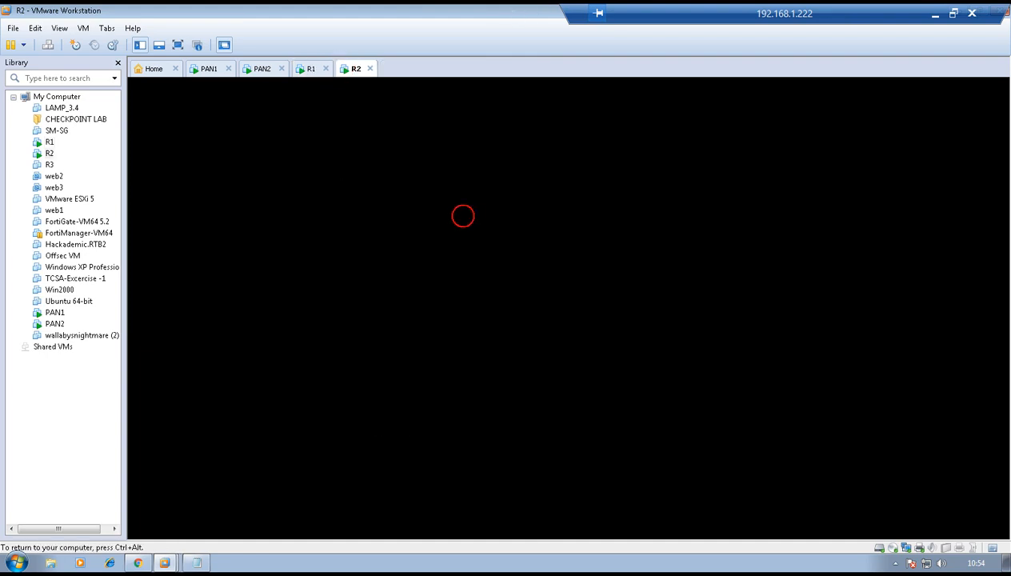
pyautogui.press('Return')
pyautogui.write('vyatta login: vyatta')
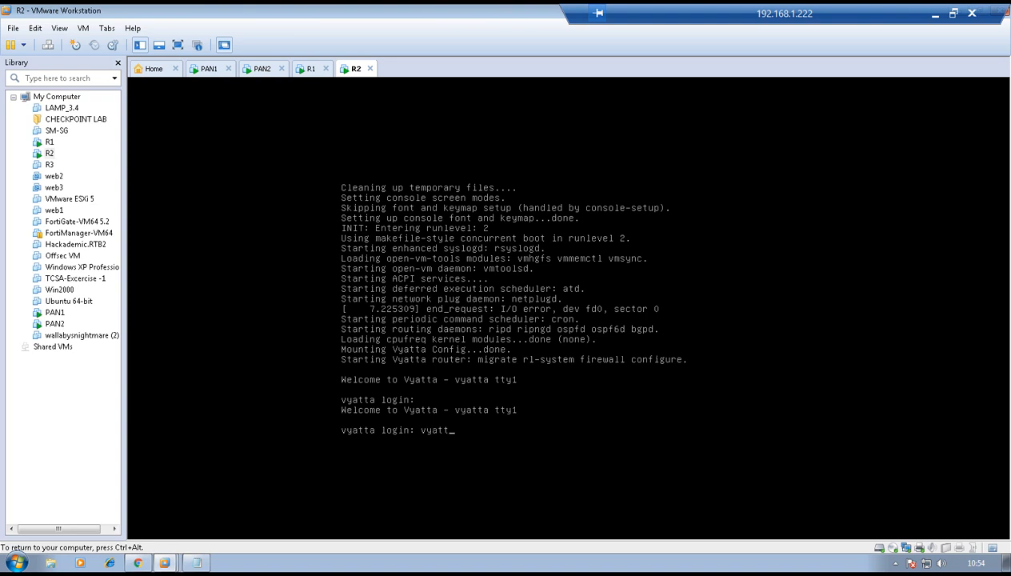
pyautogui.press('Return')
pyautogui.write('vyatta')
pyautogui.press('Return')
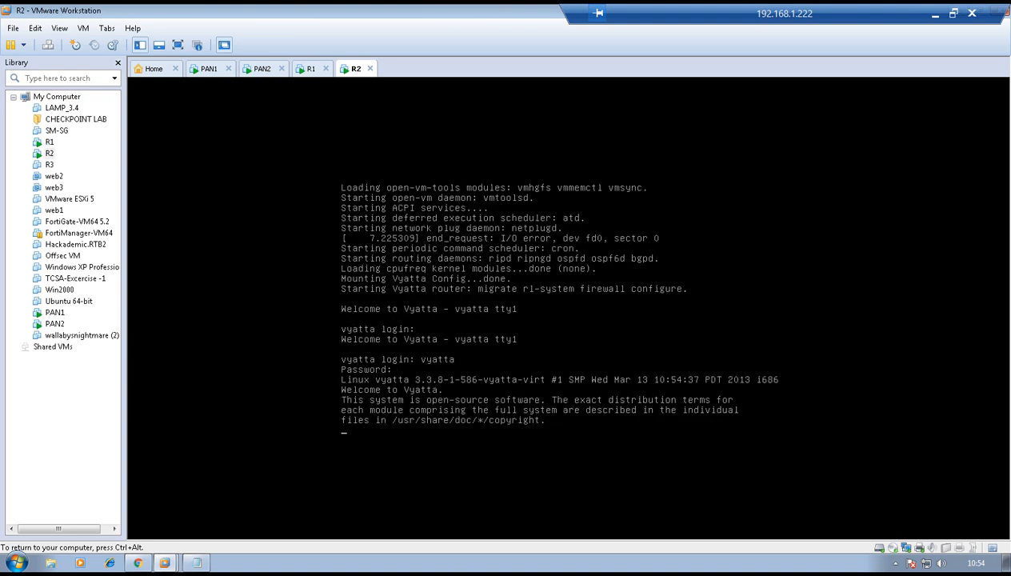
pyautogui.press('Return')
pyautogui.press('Return')
pyautogui.press('Return')
pyautogui.write('configure')
pyautogui.press('Return')
pyautogui.press('Return')
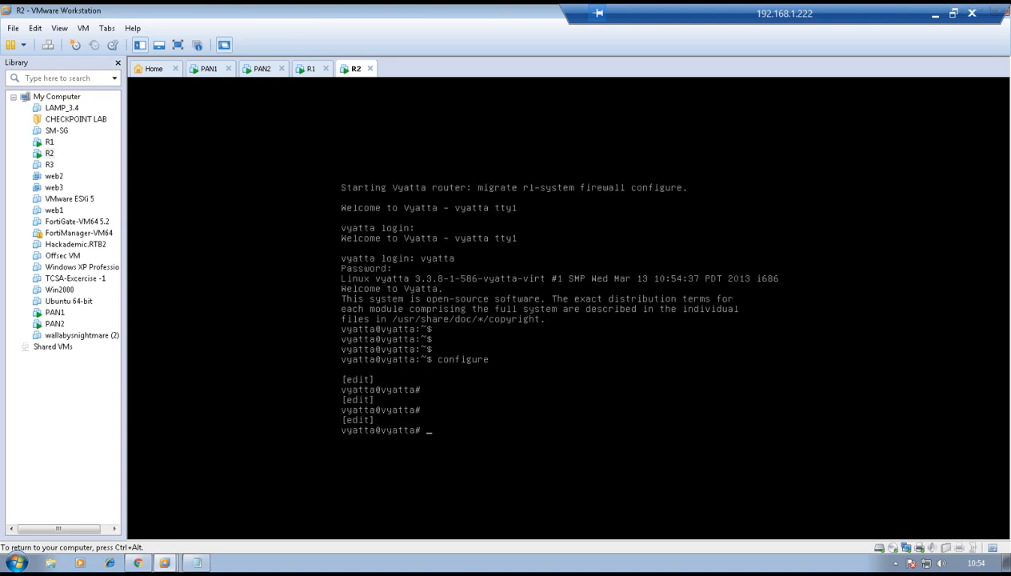
pyautogui.press('Return')
pyautogui.press('Return')
# - Assign address 20.20.20.1/24 to R2's eth0 interface
pyautogui.write('set interfaces ethernet')
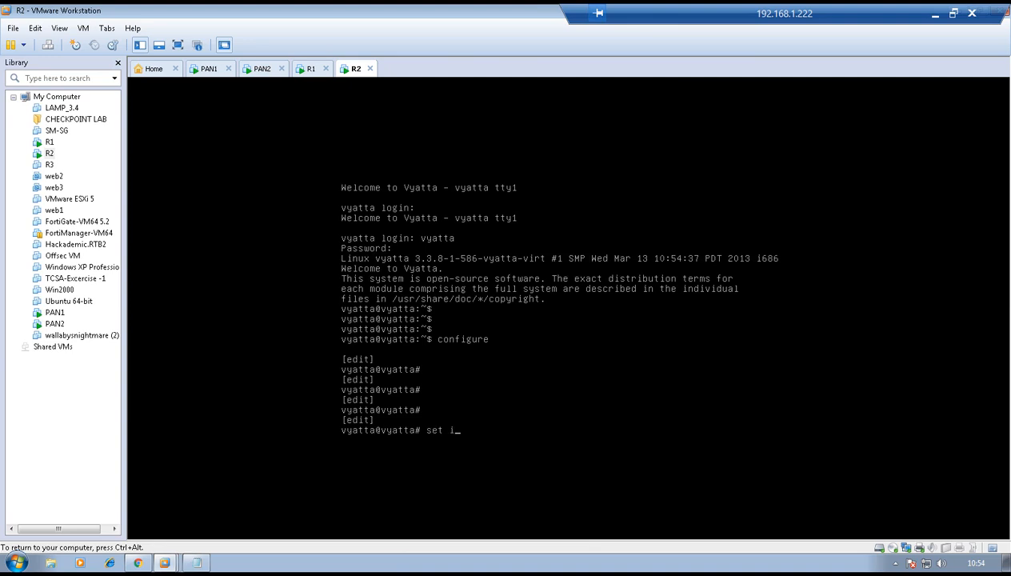
pyautogui.write('h0 ')
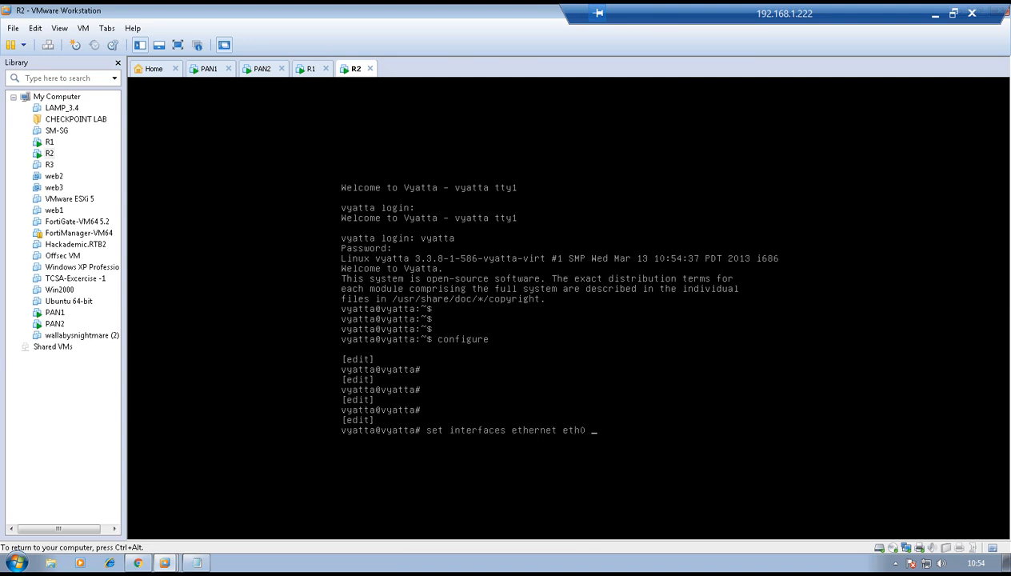
pyautogui.write('add')
pyautogui.press('Tab')
pyautogui.write('20.20.20.1/24')
pyautogui.press('Return')
# - Add R2's default route via 20.20.20.12, enable the telnet service, and commit
pyautogui.write('se')
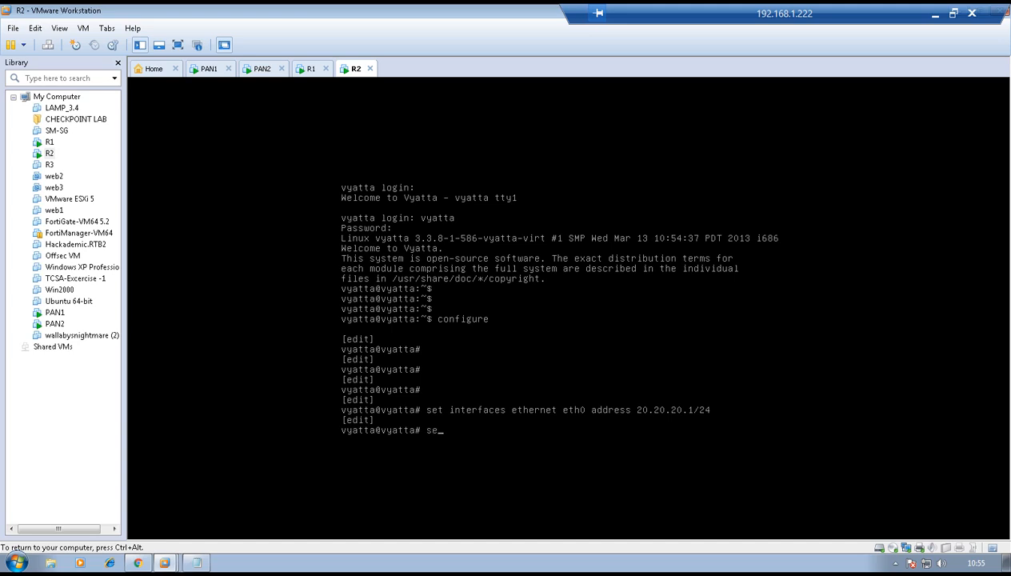
pyautogui.write('t protocols static ro')
pyautogui.press('Tab')
pyautogui.write('0.0.')
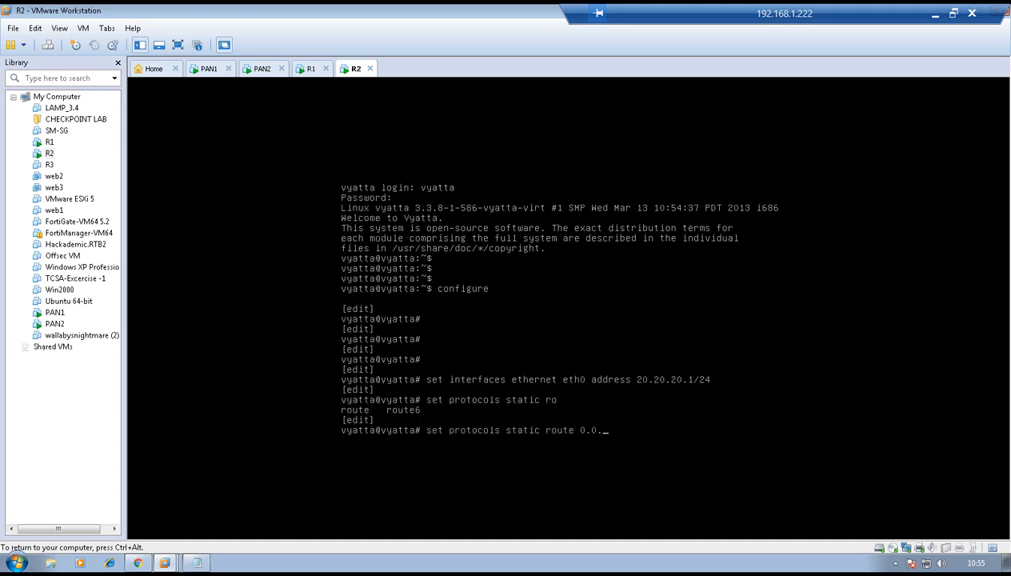
pyautogui.write('0.0/0 n')
pyautogui.press('Tab')
pyautogui.write('20.20.20.12')
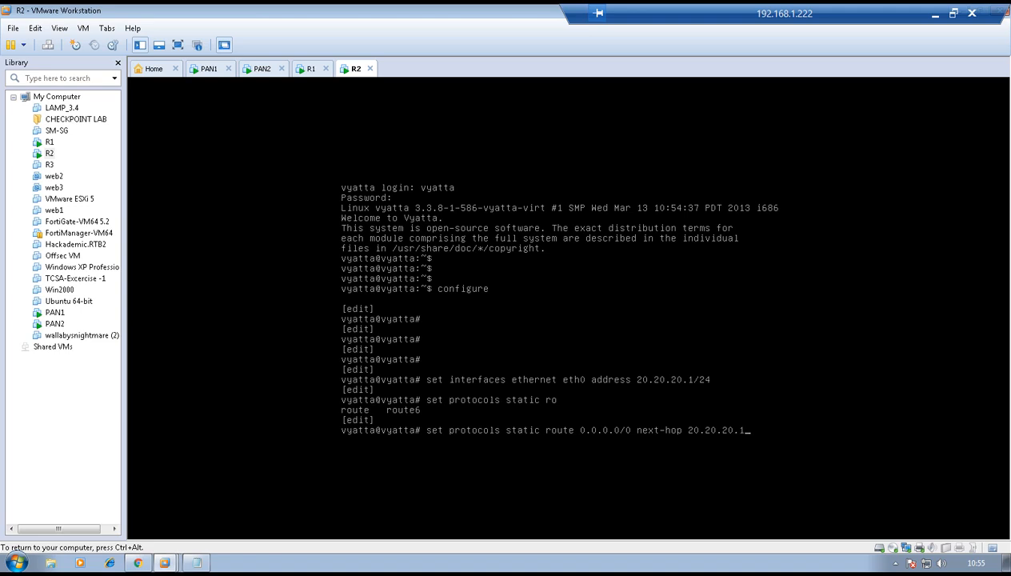
pyautogui.press('Return')
pyautogui.press('Return')
pyautogui.write('set service telnet')
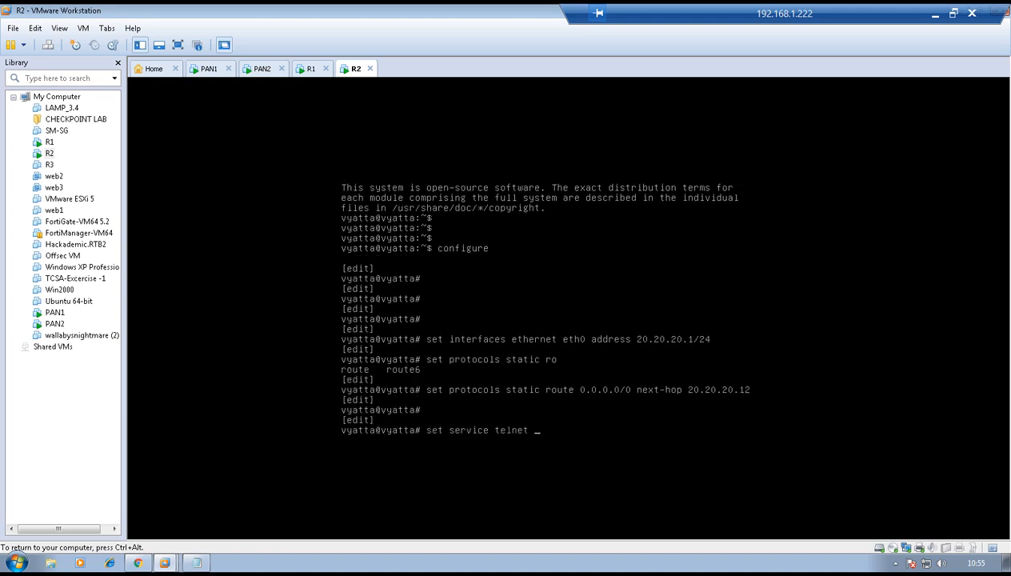
pyautogui.press('Return')
pyautogui.write('commit')
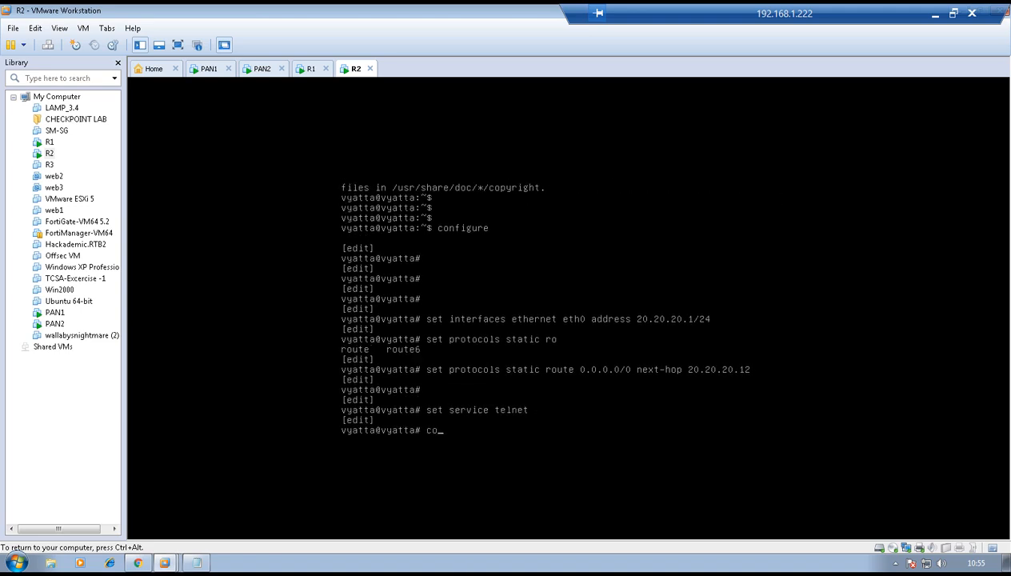
pyautogui.press('Return')
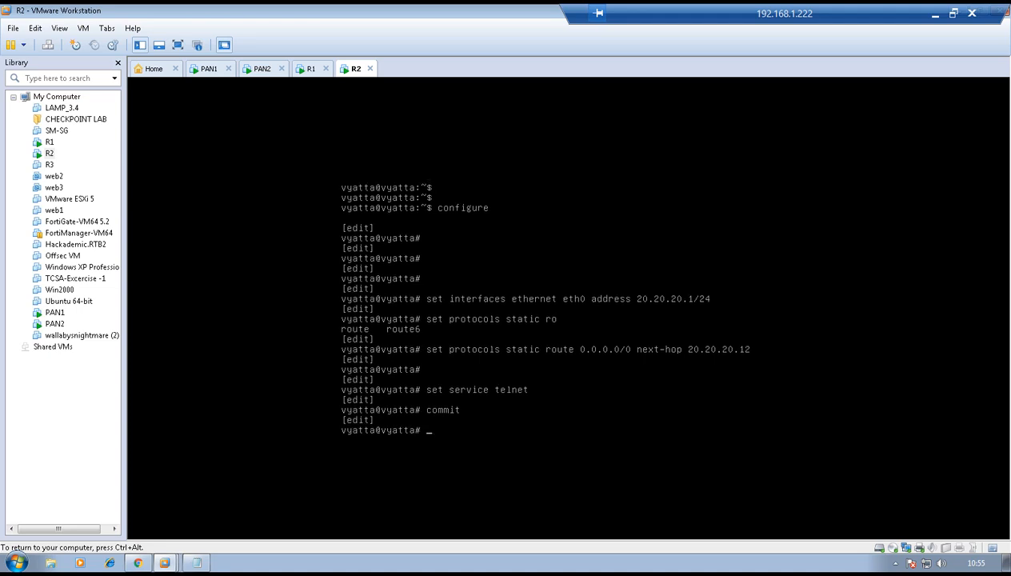
pyautogui.press('Return')
pyautogui.press('Return')
pyautogui.hotkey('ctrl', 'alt')
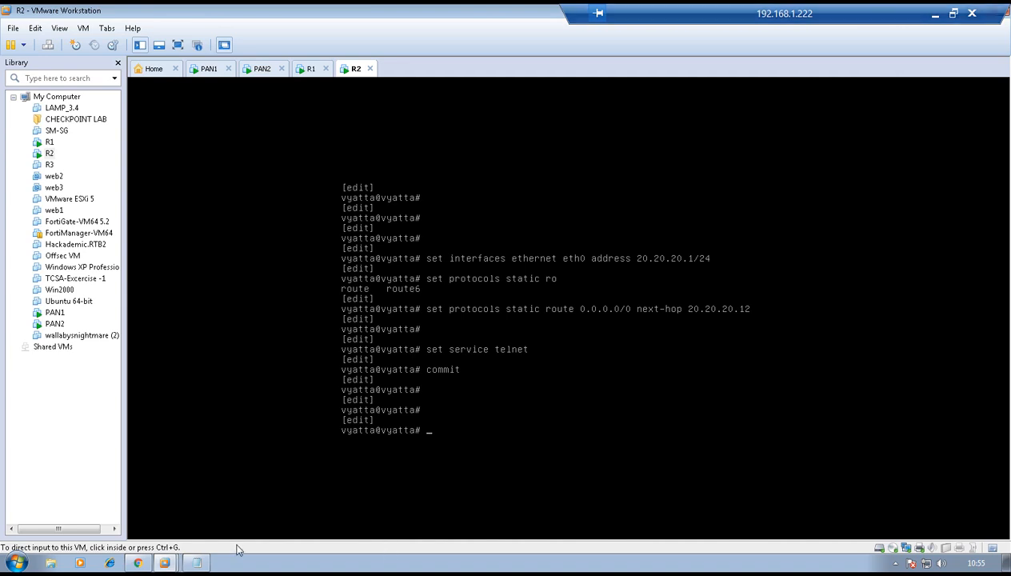
# - Close the commit status and check TEST-R1-R2 in the 192.168.1.200 security policies
pyautogui.click(138, 562)
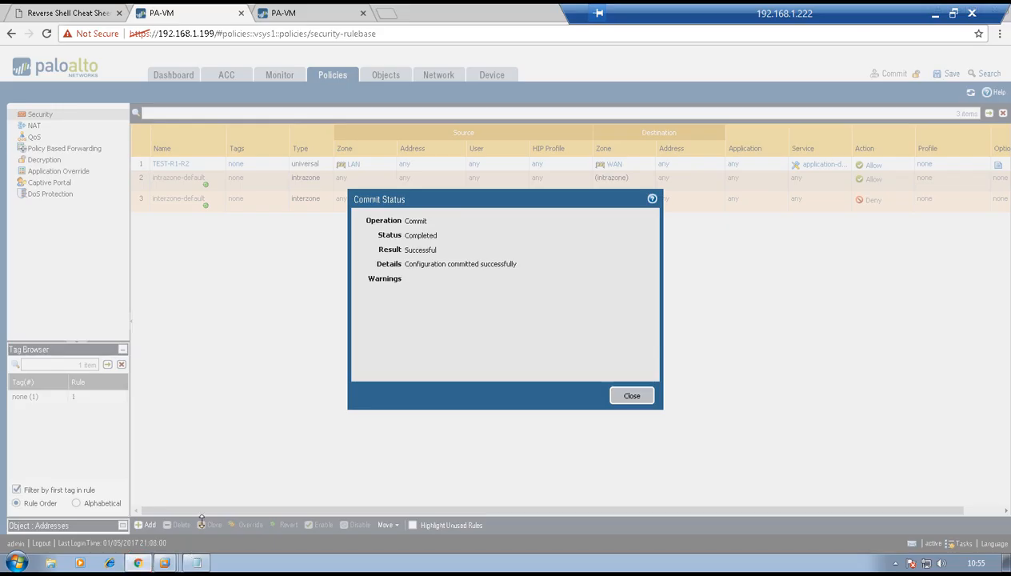
pyautogui.click(629, 395)
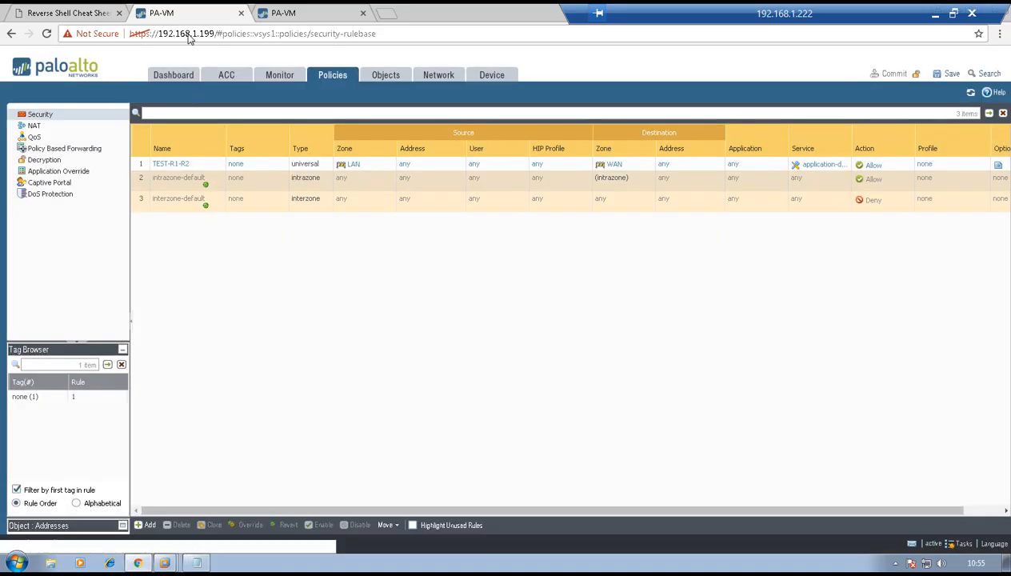
pyautogui.click(320, 12)
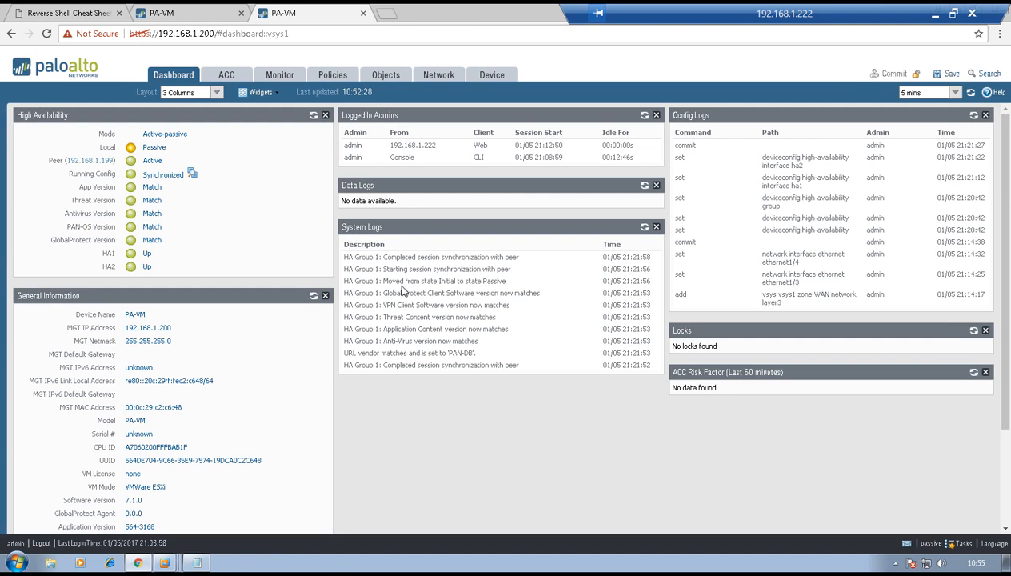
pyautogui.click(331, 77)
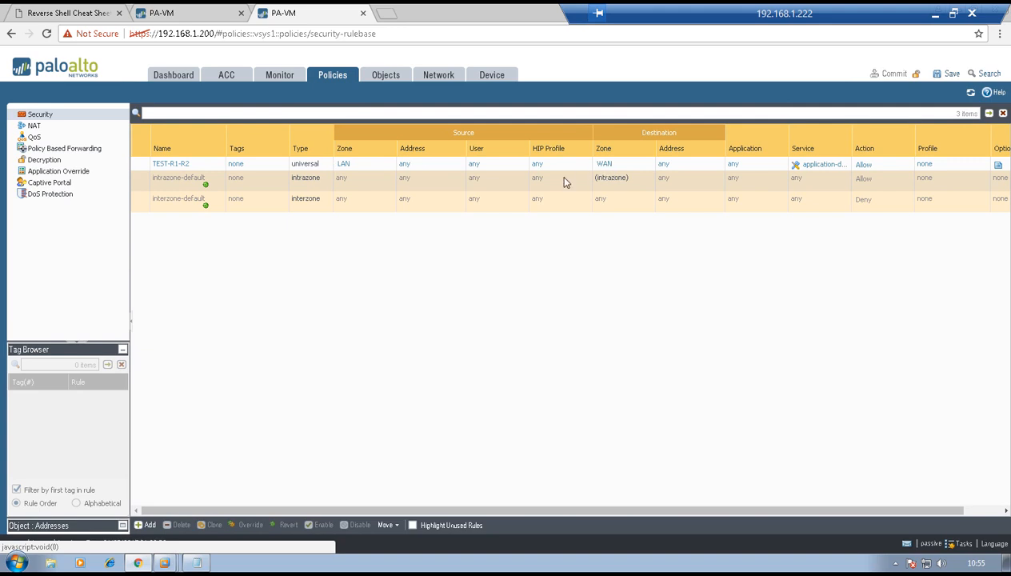
# - Show the High Availability status on the 192.168.1.199 dashboard
pyautogui.click(153, 10)
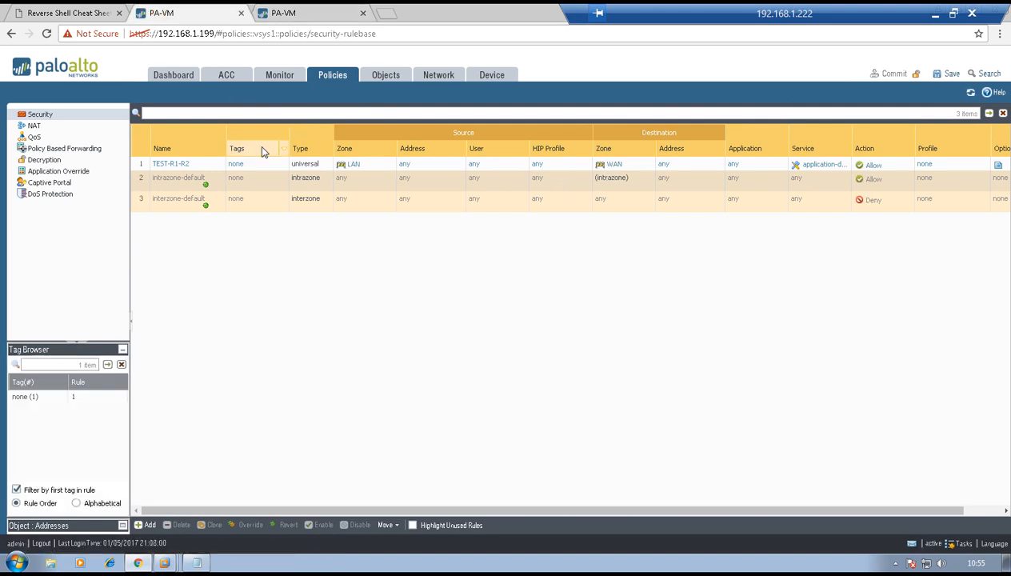
pyautogui.click(173, 74)
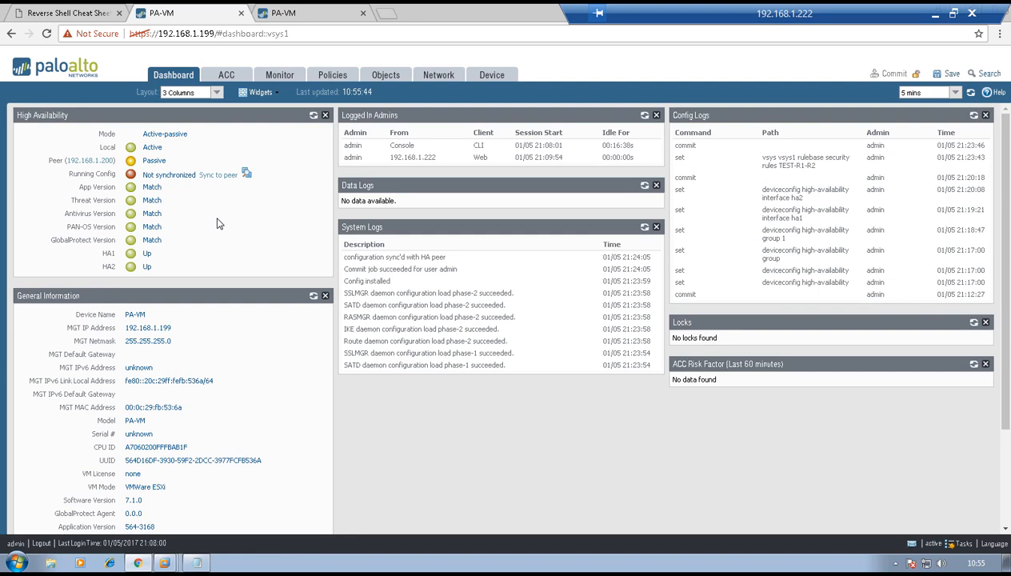
pyautogui.moveTo(216, 224)
# - On R1, leave configuration mode and telnet to R2 at 20.20.20.1
pyautogui.moveTo(165, 562)
pyautogui.click(161, 484)
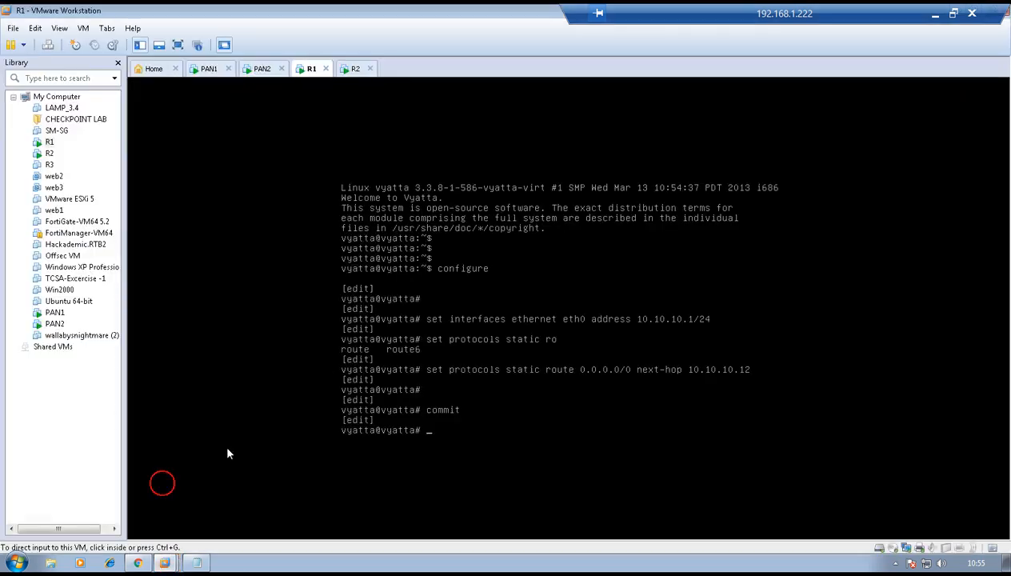
pyautogui.press('Return')
pyautogui.press('Return')
pyautogui.write('exit')
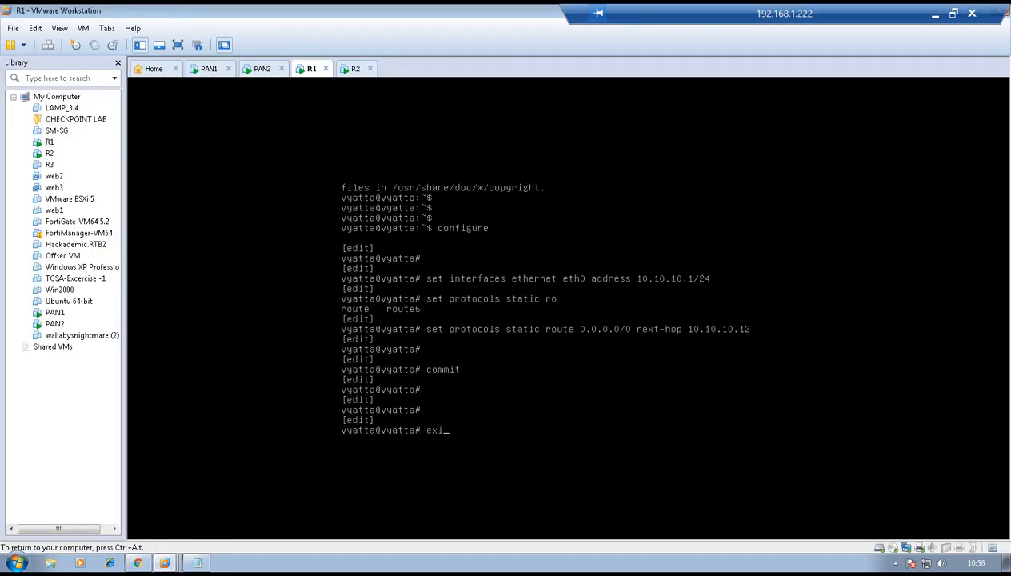
pyautogui.press('Return')
pyautogui.press('Return')
pyautogui.press('Return')
pyautogui.press('Return')
pyautogui.write('tel')
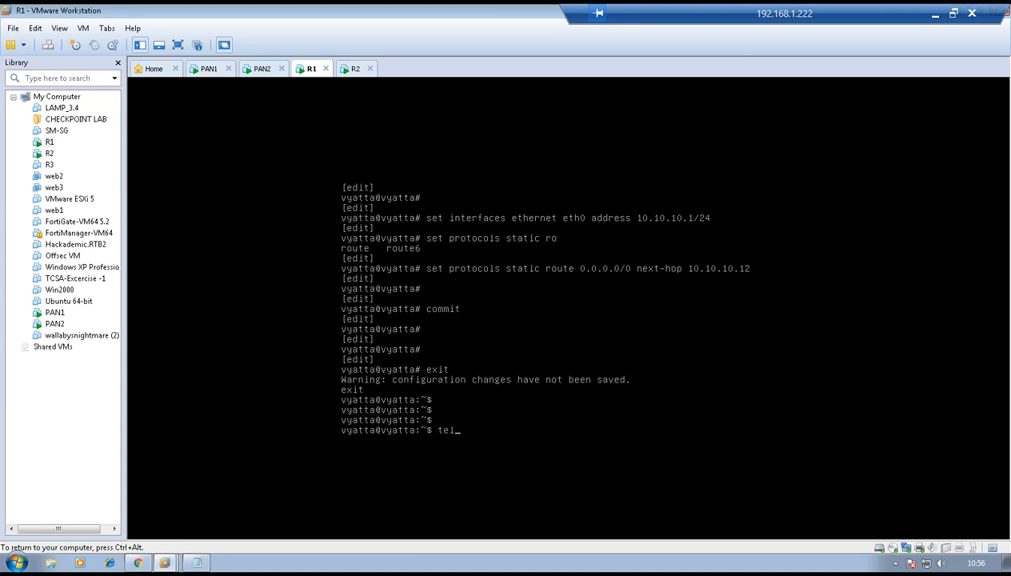
pyautogui.write('net 20.20.20.1')
pyautogui.press('Return')
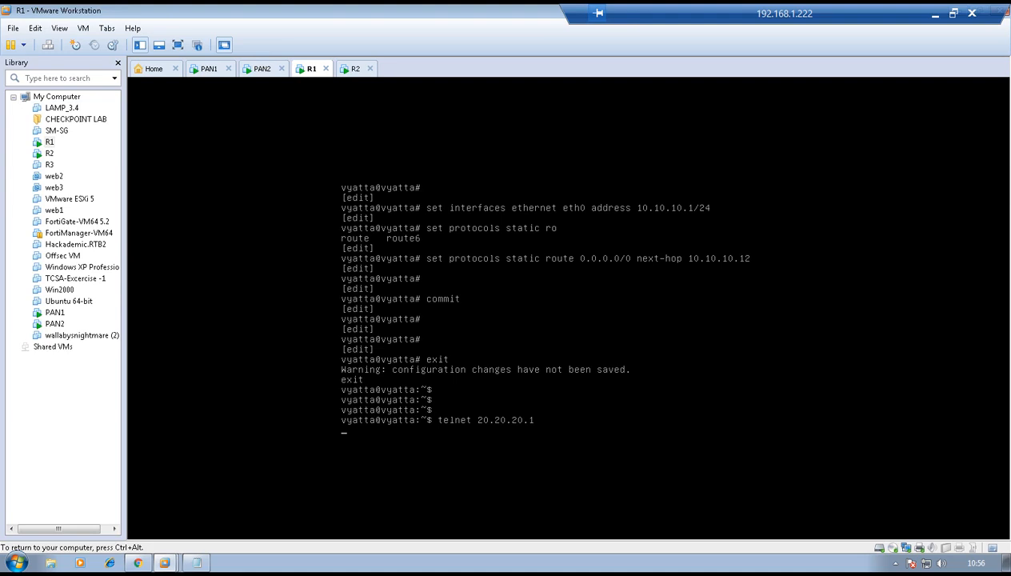
# - Log in to R2 over telnet and run show interfaces
pyautogui.write('vyatta login: v')
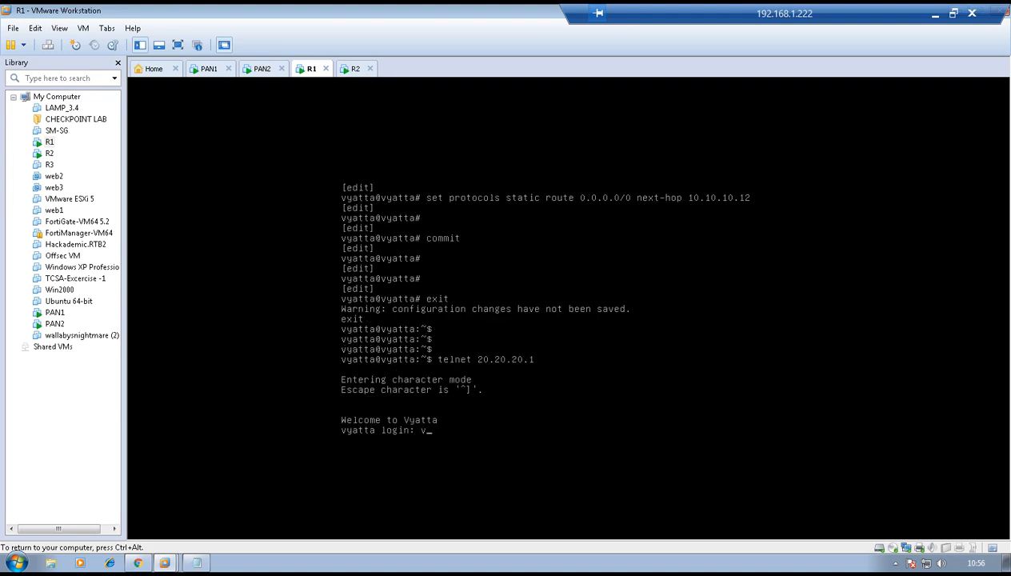
pyautogui.press('Return')
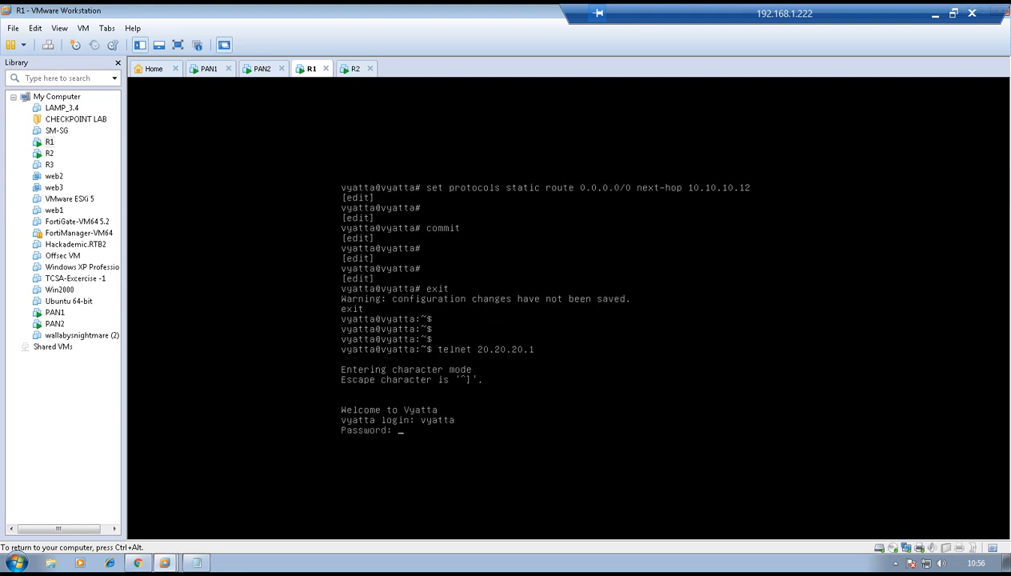
pyautogui.press('Return')
pyautogui.press('Return')
pyautogui.press('Return')
pyautogui.write('show interfaces')
pyautogui.press('Return')
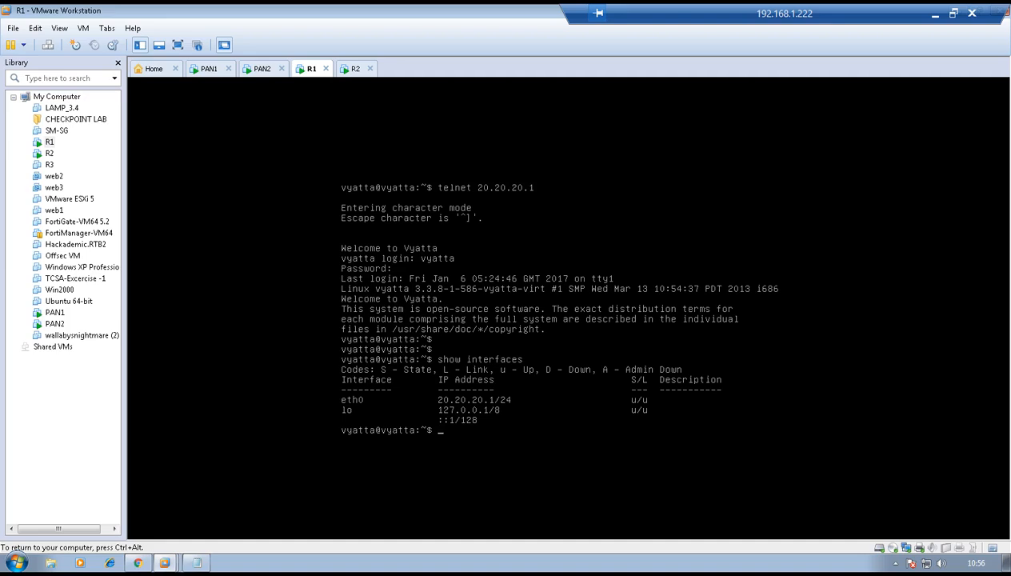
pyautogui.hotkey('ctrl', 'alt')
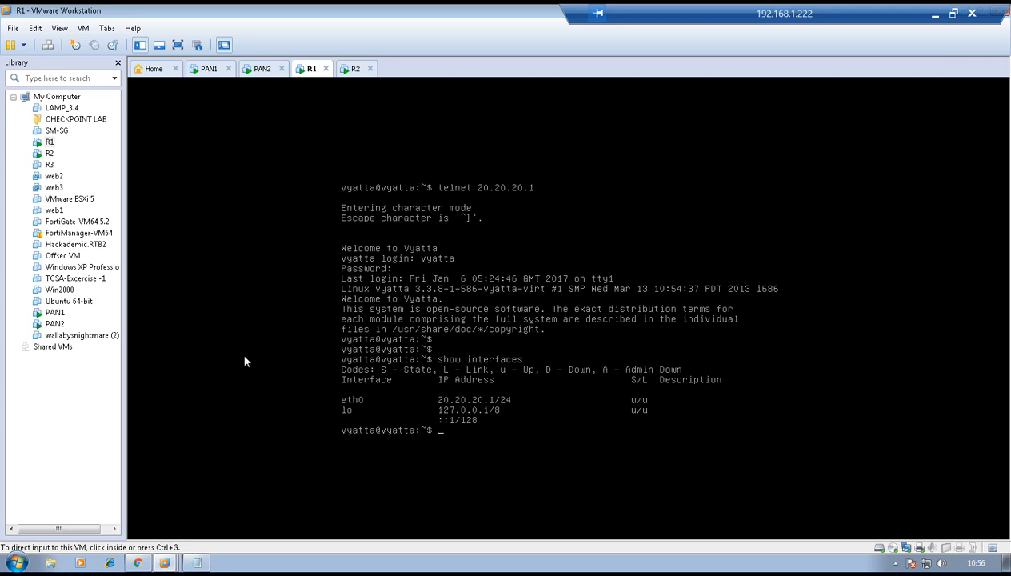
# - Suspend the local 192.168.1.199 firewall from the HA operational commands
pyautogui.click(137, 563)
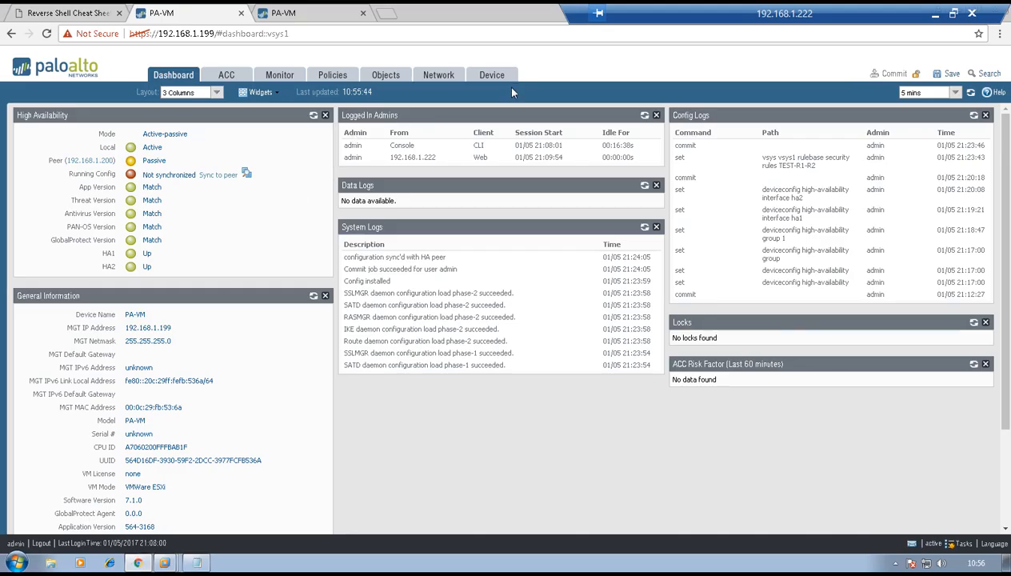
pyautogui.click(489, 72)
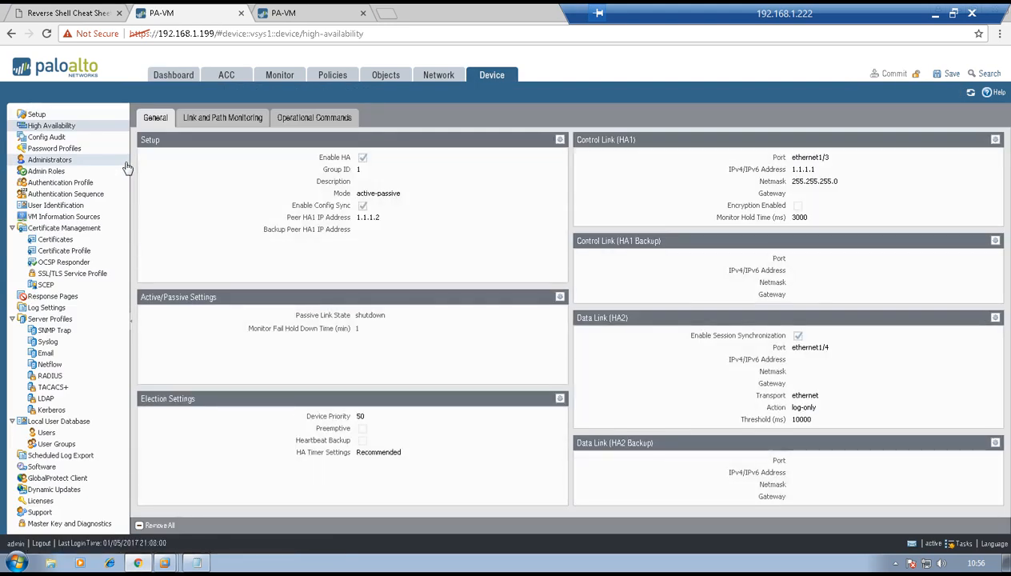
pyautogui.click(205, 117)
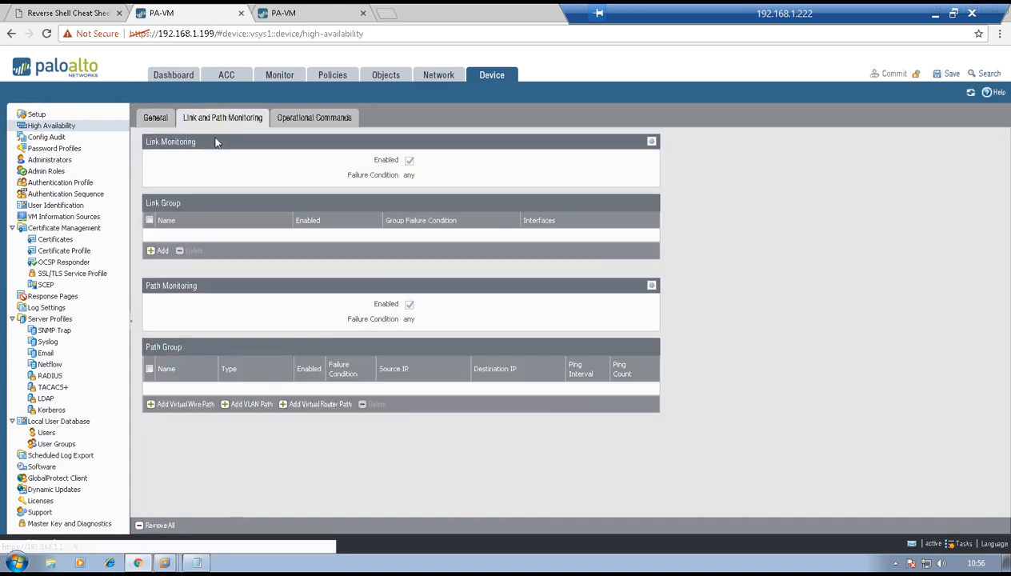
pyautogui.click(302, 120)
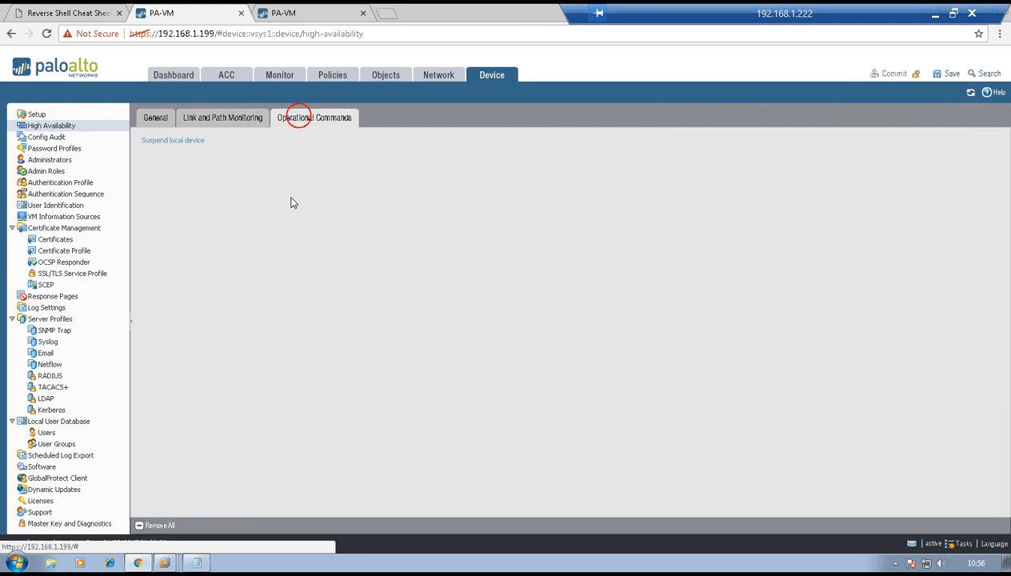
pyautogui.click(173, 141)
pyautogui.click(474, 344)
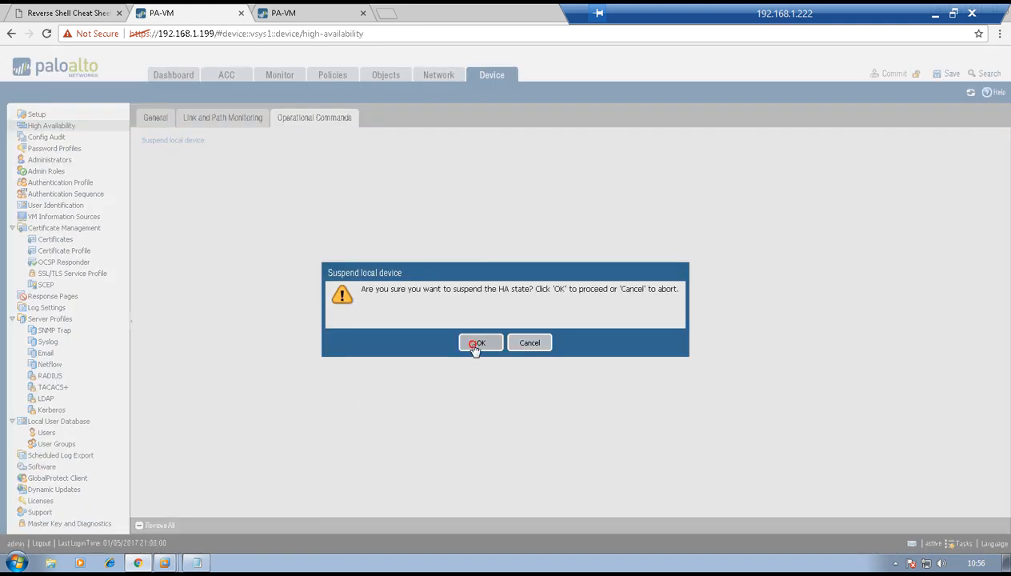
# - View the 192.168.1.200 dashboard to confirm it has become active
pyautogui.click(312, 11)
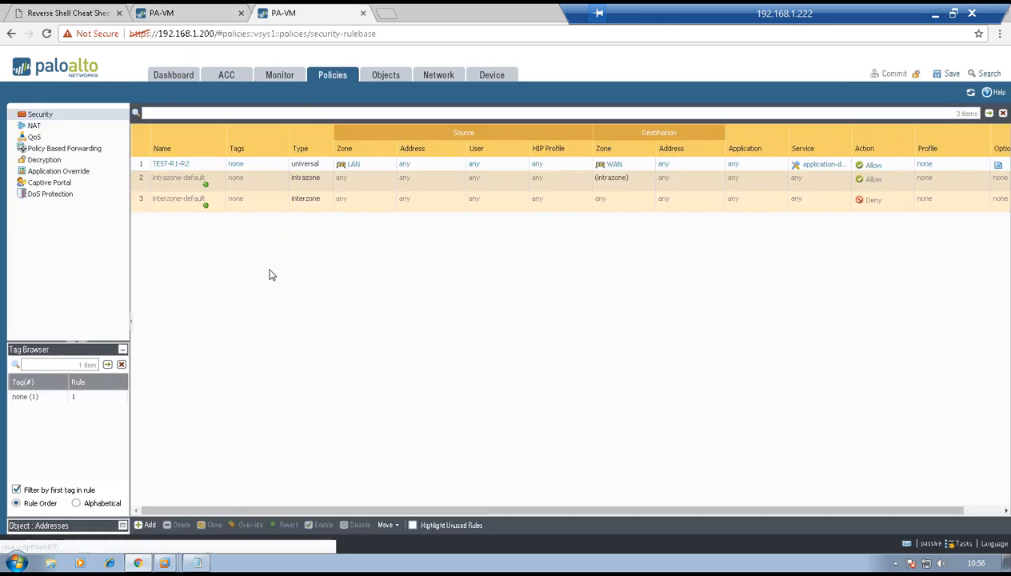
pyautogui.click(175, 77)
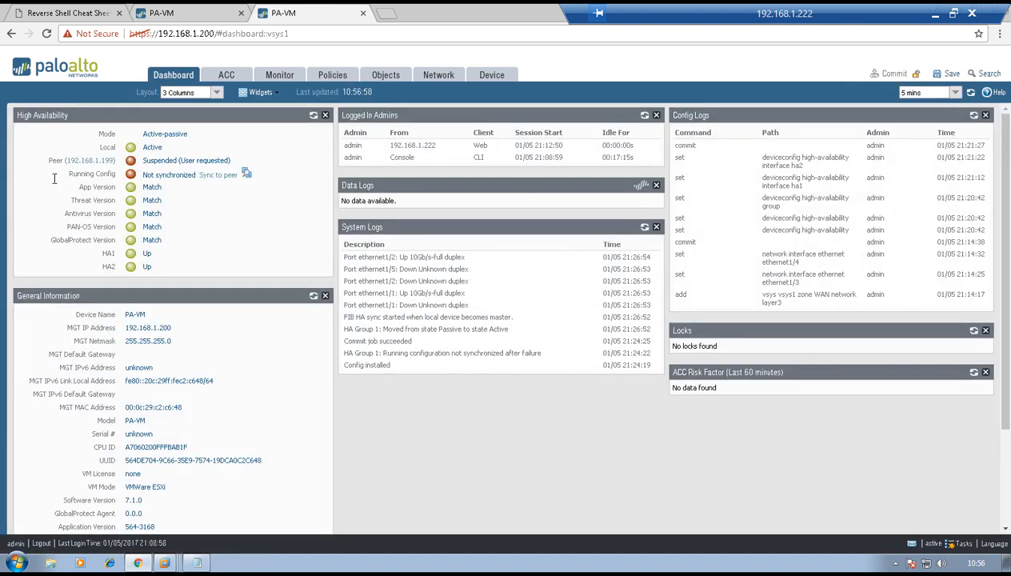
pyautogui.click(167, 560)
# - In R1's telnet session, re-list R2's interfaces after failover, then exit the session
pyautogui.click(156, 484)
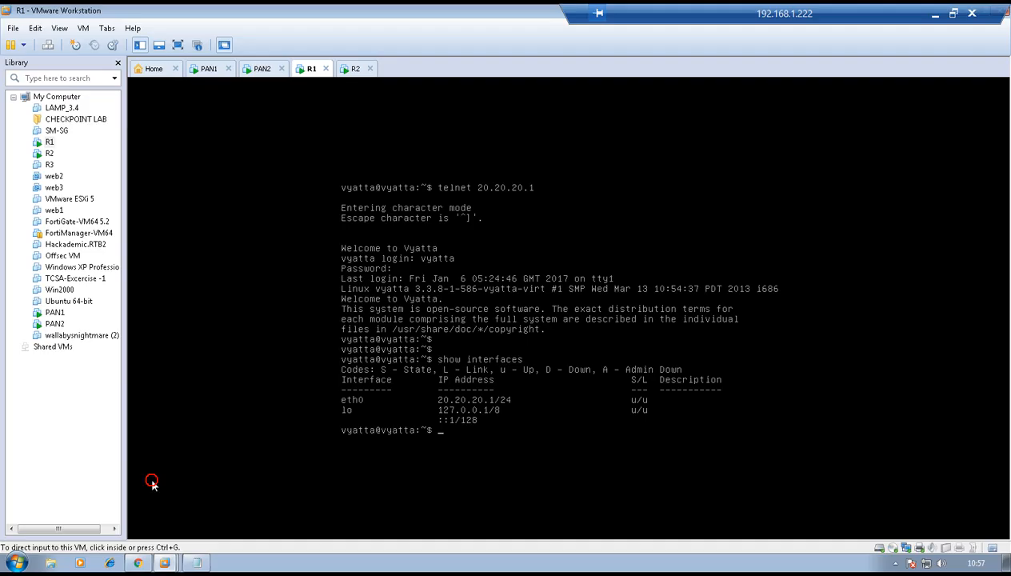
pyautogui.press('Return')
pyautogui.press('Return')
pyautogui.press('Return')
pyautogui.press('Return')
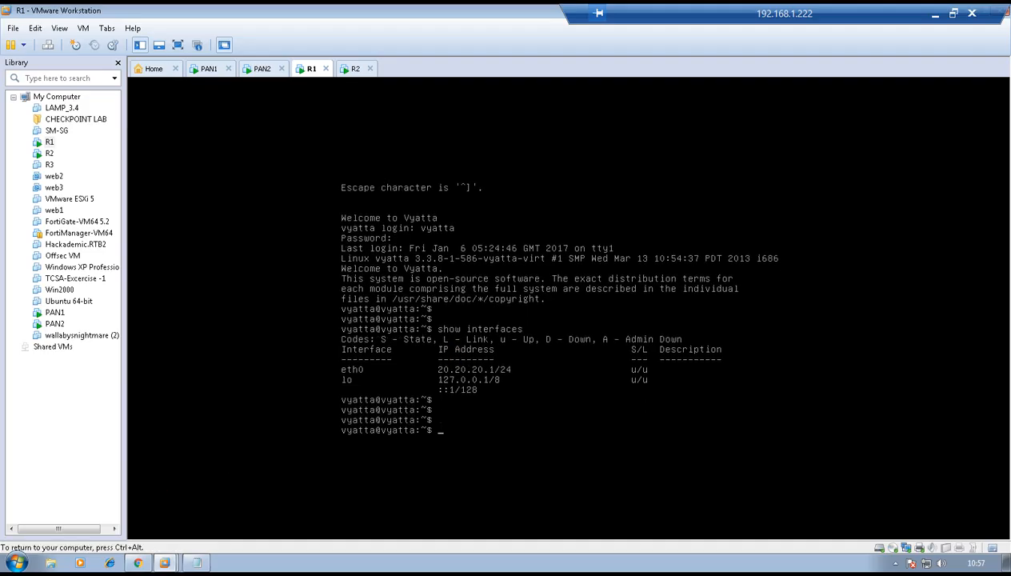
pyautogui.write('show interfaces')
pyautogui.press('Return')
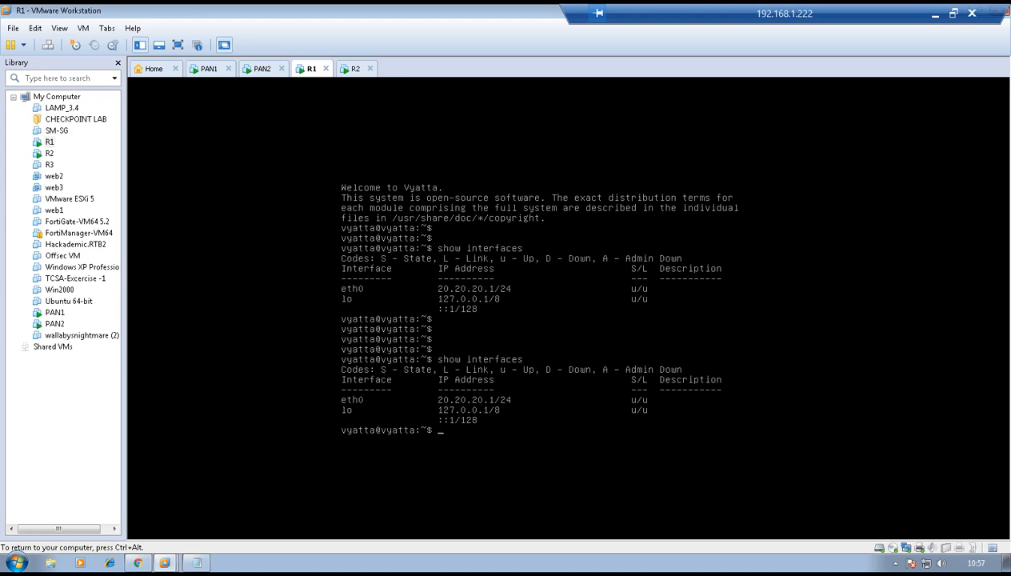
pyautogui.write('exit')
pyautogui.press('Return')
pyautogui.press('Return')
pyautogui.press('Return')
pyautogui.press('Return')
pyautogui.press('Return')
pyautogui.press('Return')
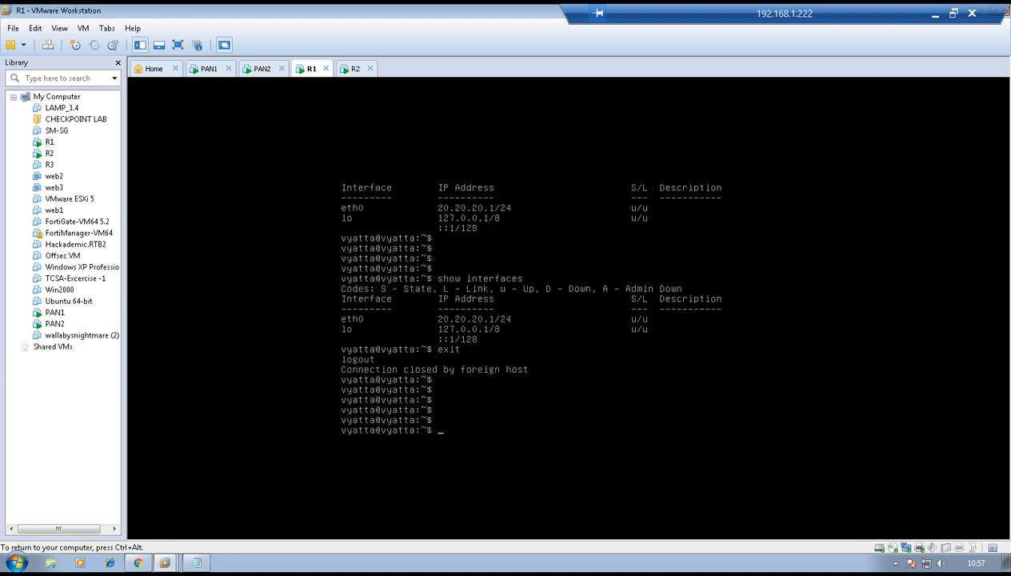